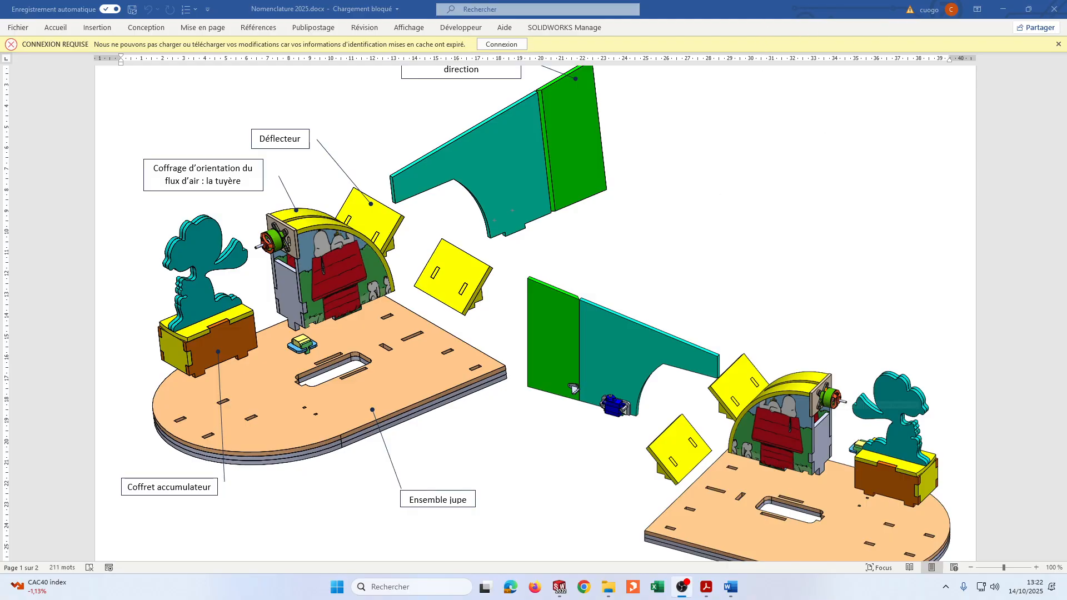
# Examine the Equerre support déflecteur drawing for dimensions and required features, and locate the bracket in the Word exploded view
pyautogui.hotkey('alt', 'Tab')
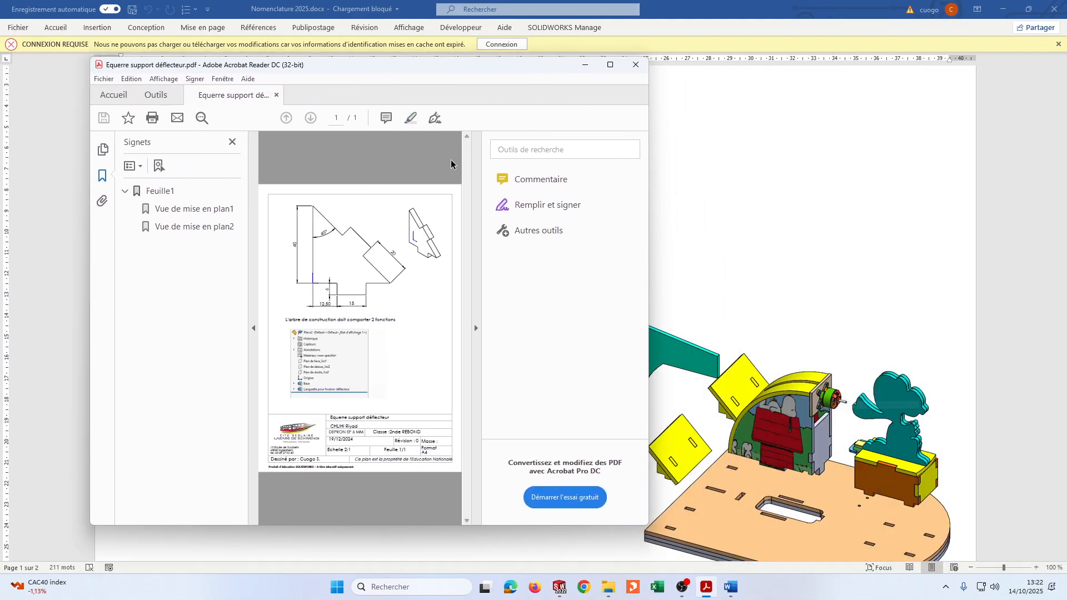
pyautogui.moveTo(559, 67); pyautogui.dragTo(472, 68)
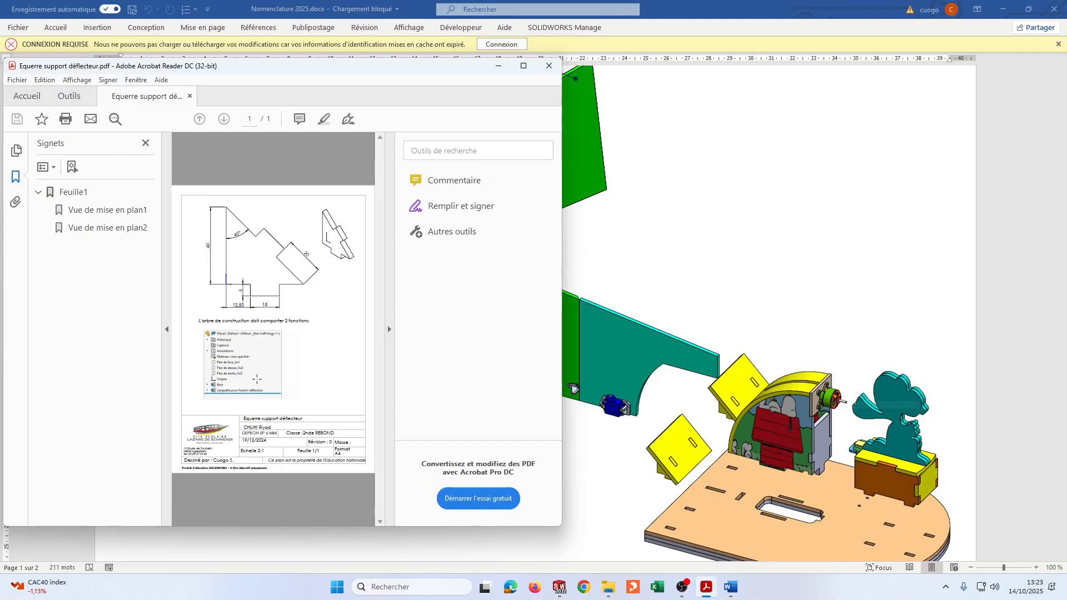
pyautogui.click(523, 66)
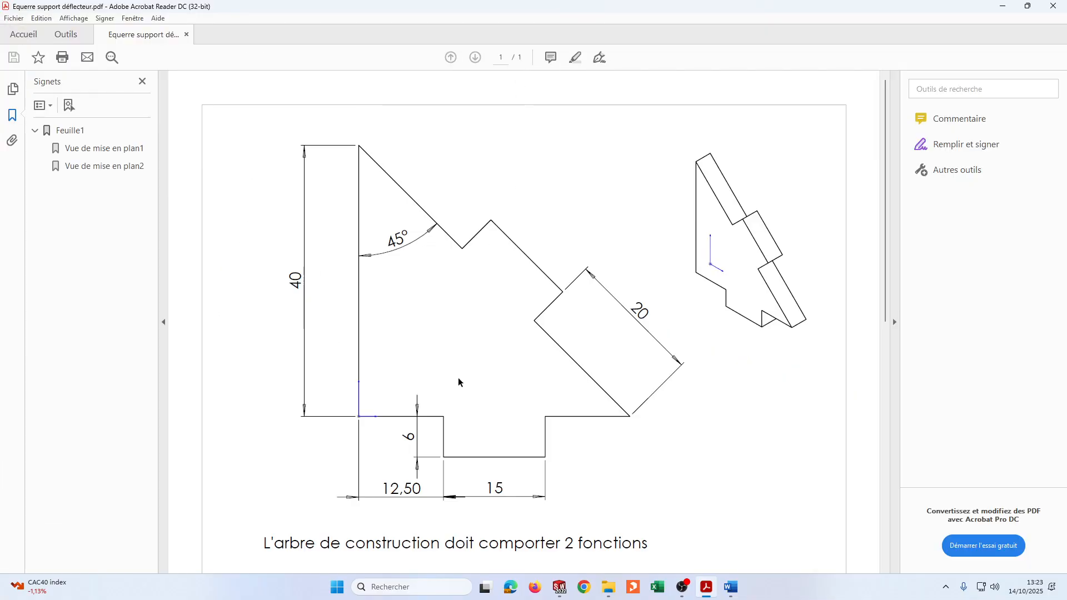
pyautogui.scroll(-5, 459, 382)
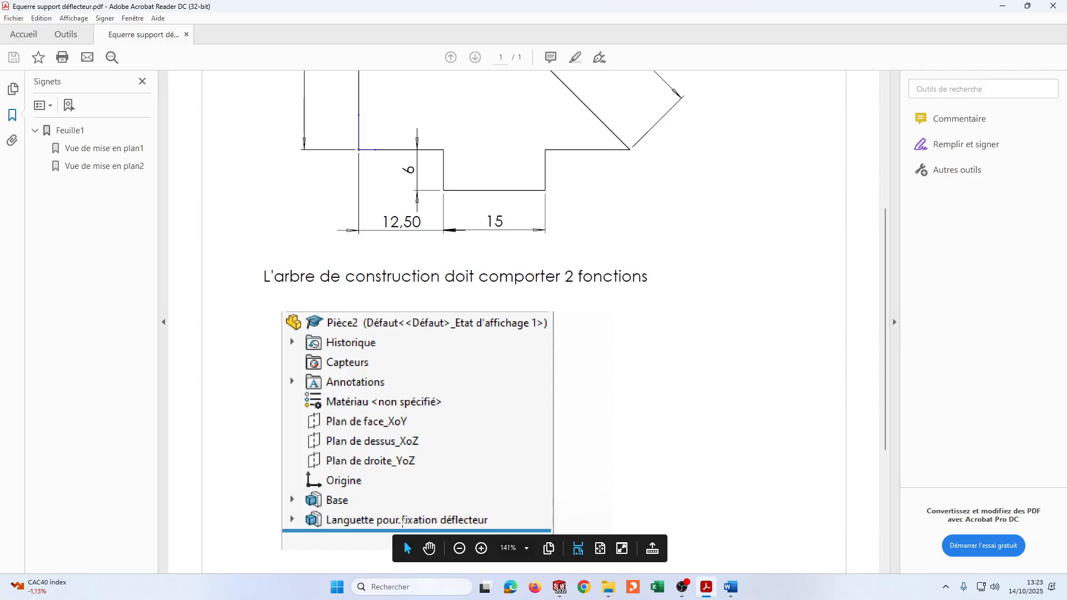
pyautogui.scroll(2, 403, 522)
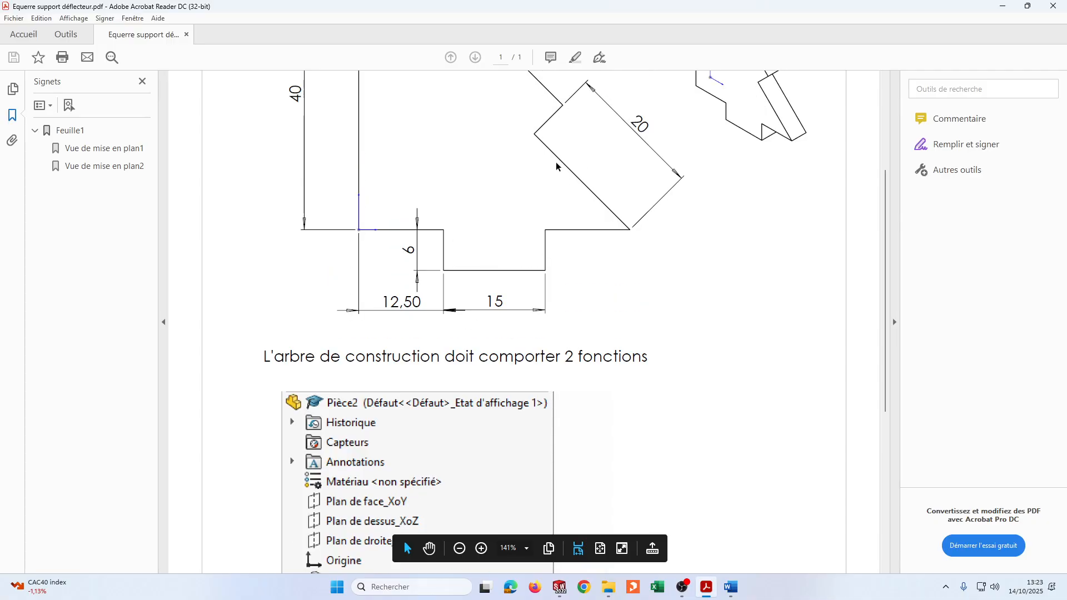
pyautogui.scroll(1, 556, 167)
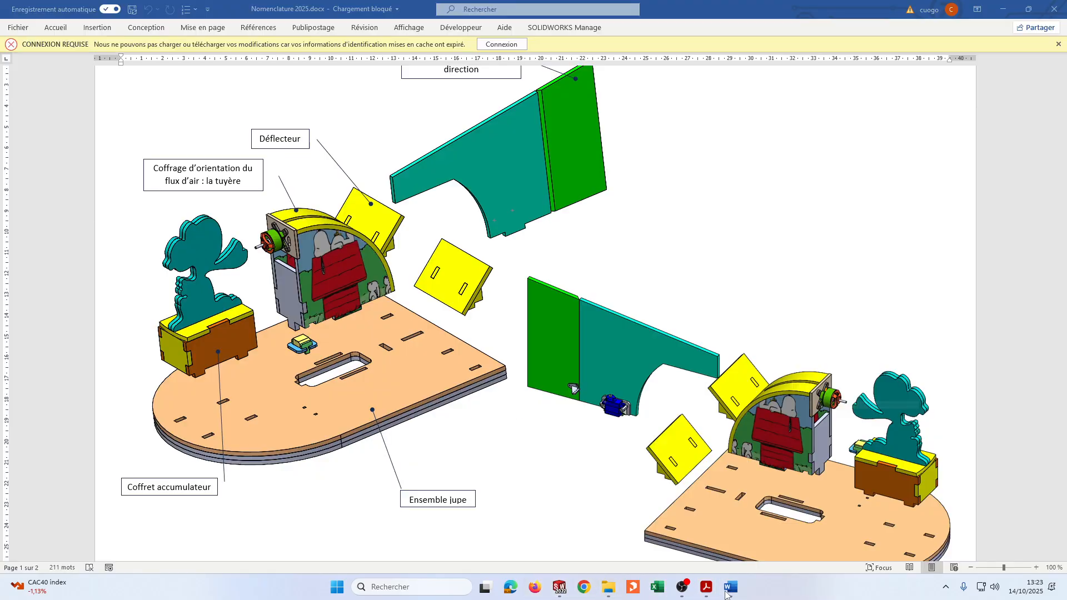
pyautogui.click(732, 587)
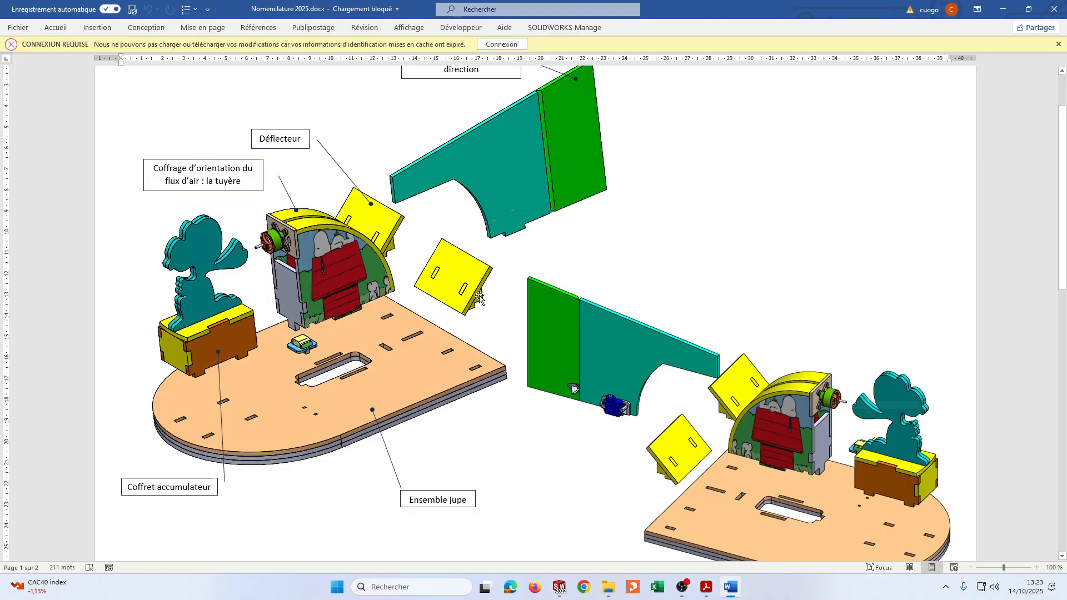
pyautogui.hotkey('alt', 'Tab')
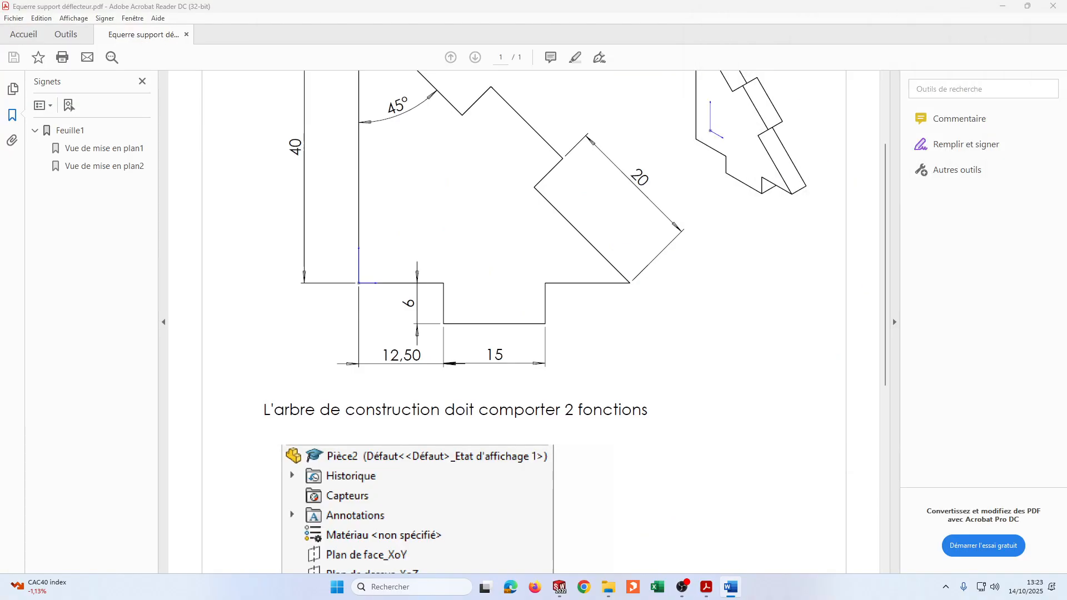
# Switch to SOLIDWORKS and start a sketch on the long inner wall of the deflector support slot nearest the base plate's front corner
pyautogui.hotkey('alt', 'Tab')
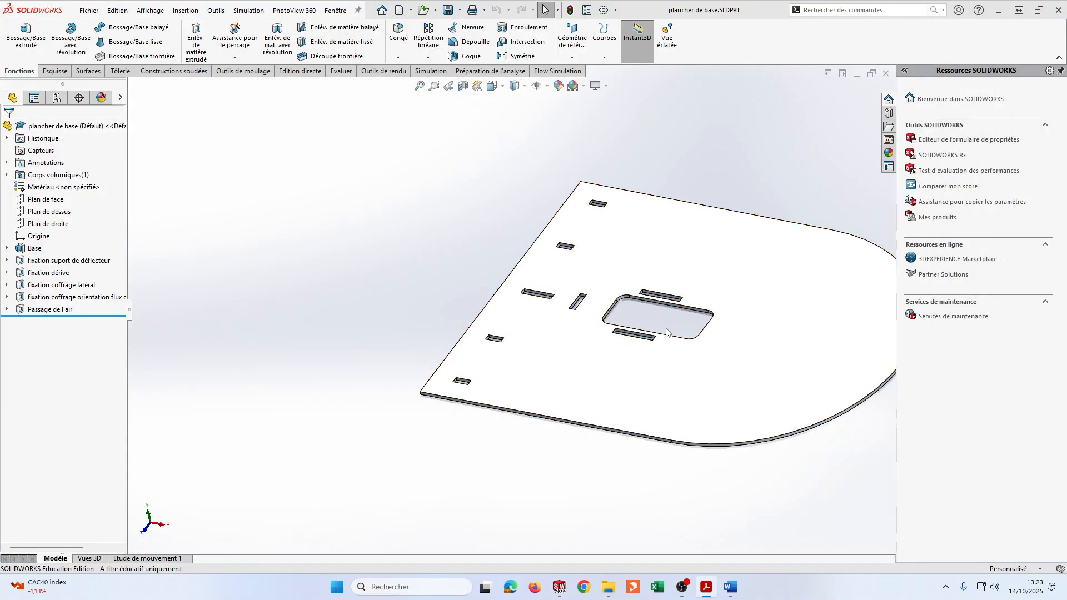
pyautogui.keyDown('ctrl'); pyautogui.moveTo(702, 325); pyautogui.dragTo(547, 314, button='middle'); pyautogui.keyUp('ctrl')
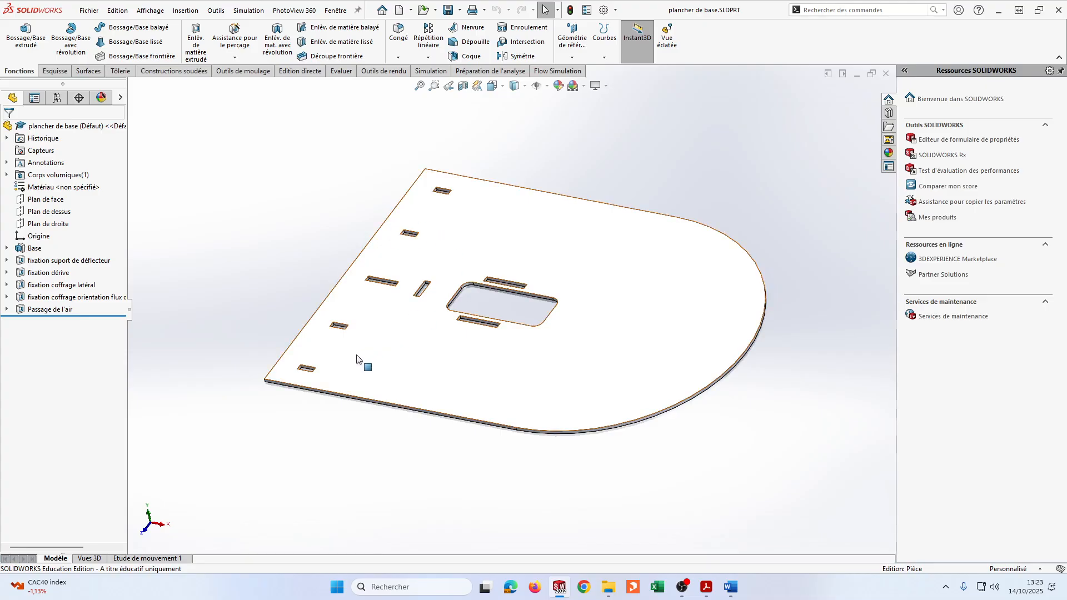
pyautogui.scroll(-5, 356, 358)
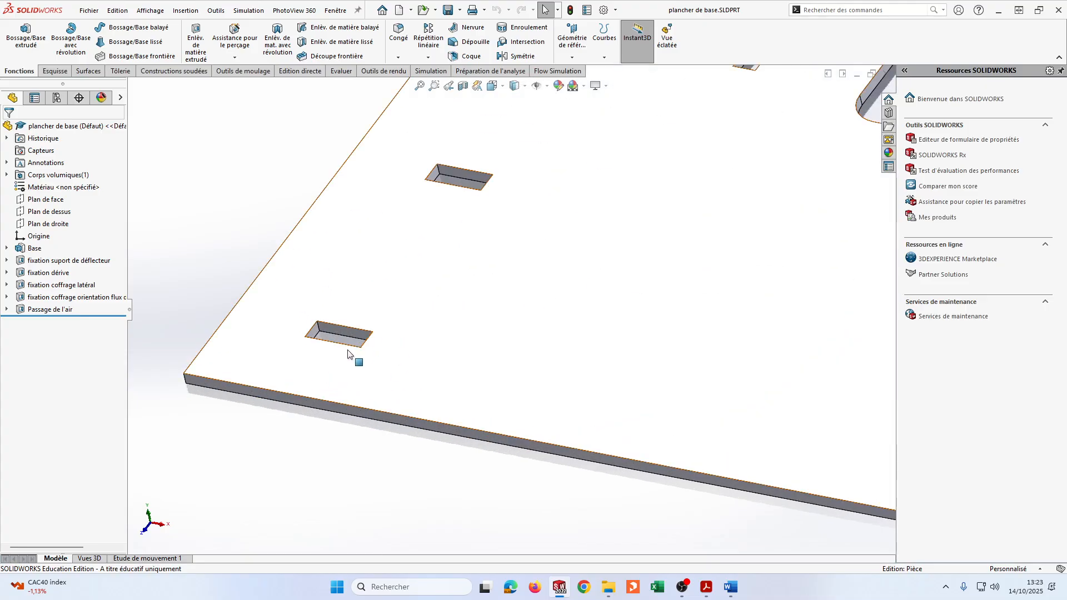
pyautogui.click(348, 336)
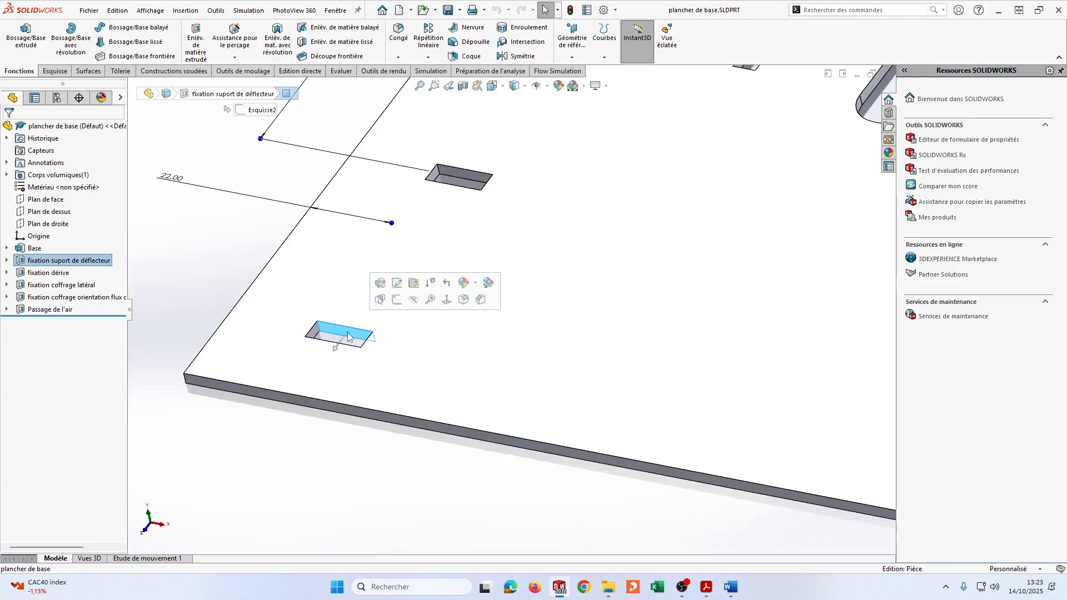
pyautogui.click(396, 299)
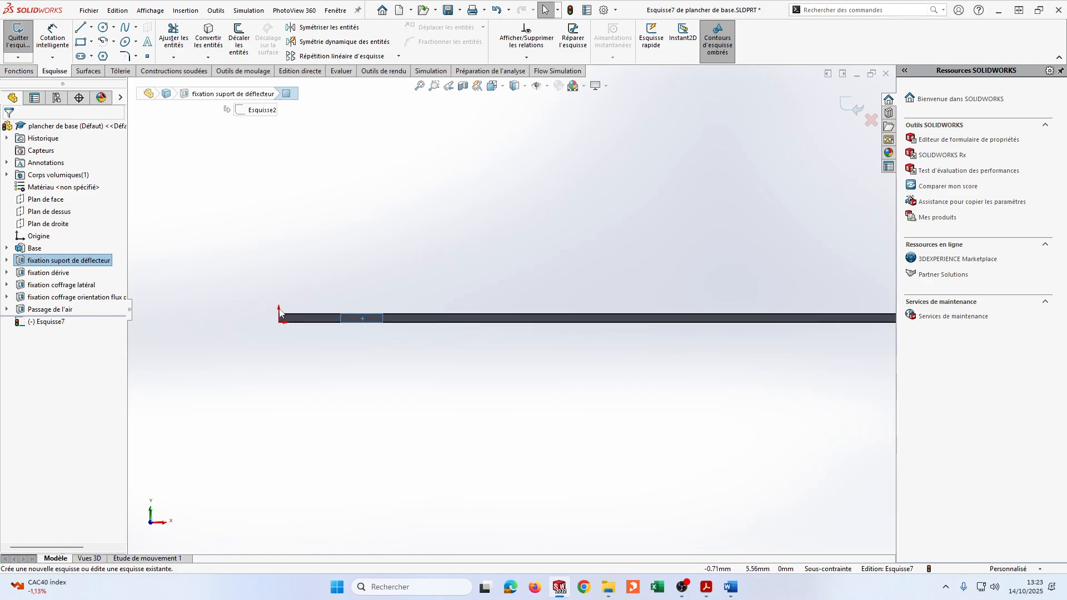
# Set the display style to wireframe so the slot edges behind the sketch plane can be used
pyautogui.click(643, 285)
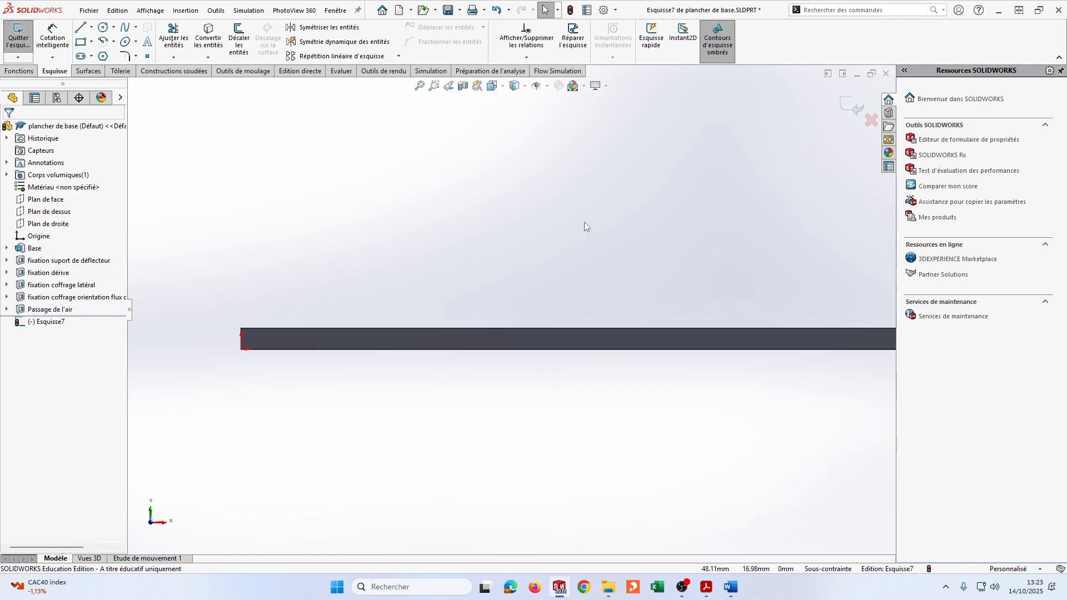
pyautogui.click(524, 86)
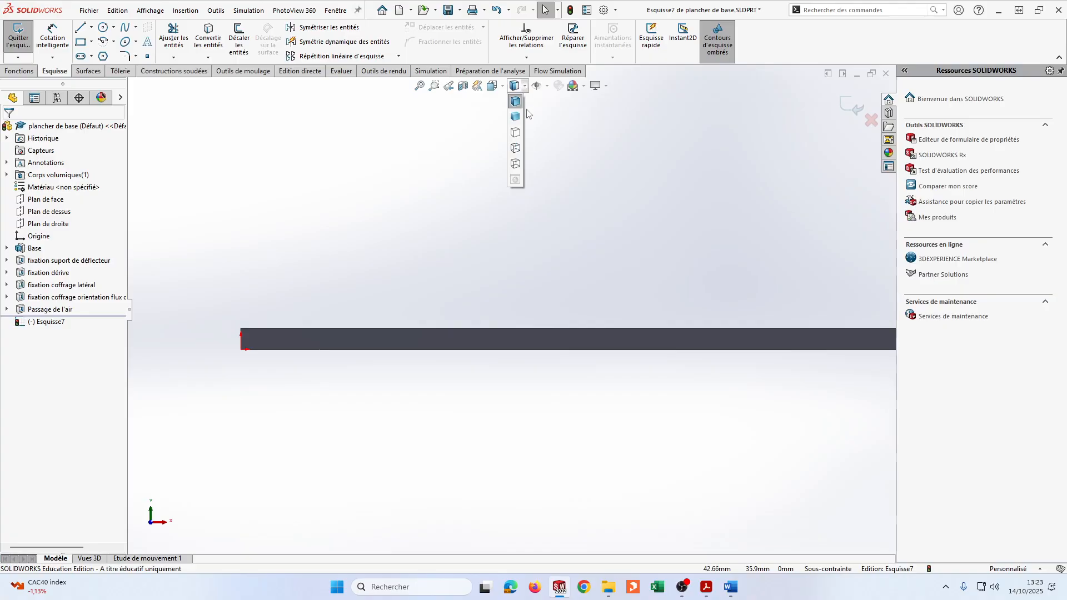
pyautogui.click(516, 164)
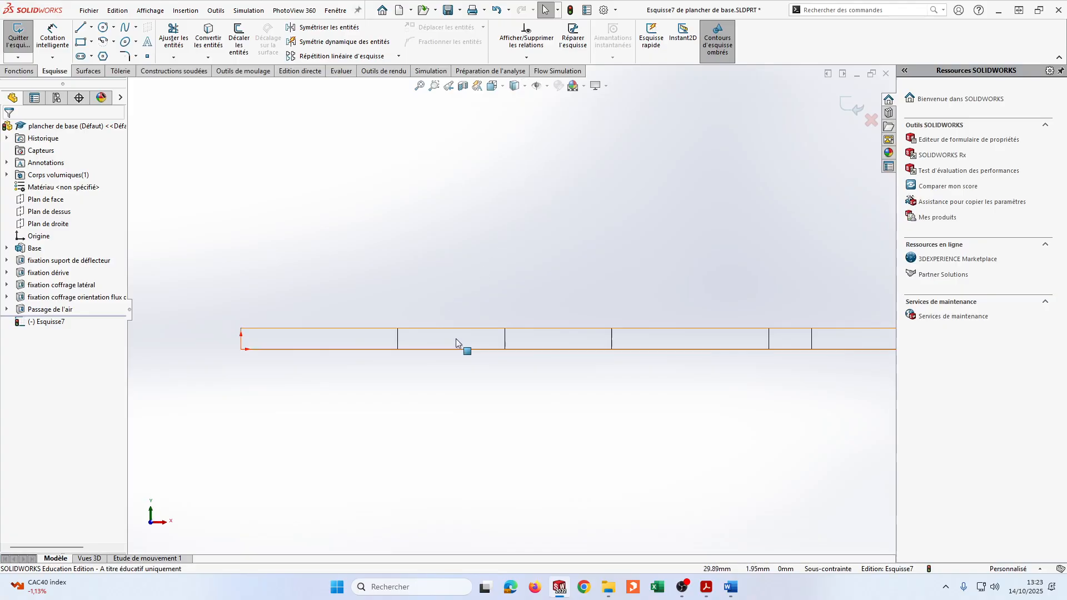
pyautogui.press('Down')
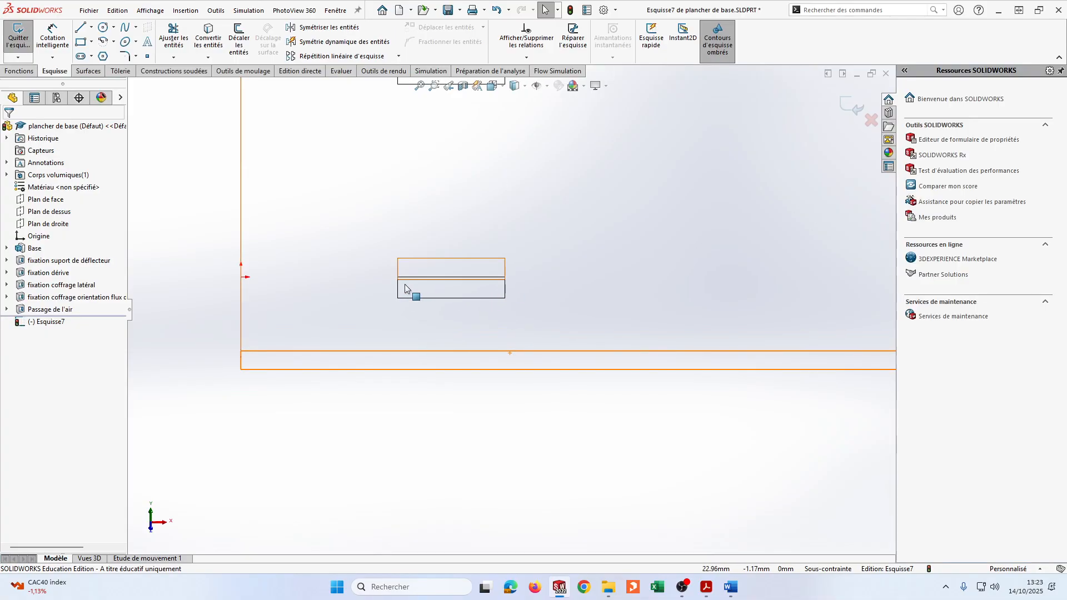
pyautogui.press('Down')
pyautogui.press('Up')
pyautogui.press('Up')
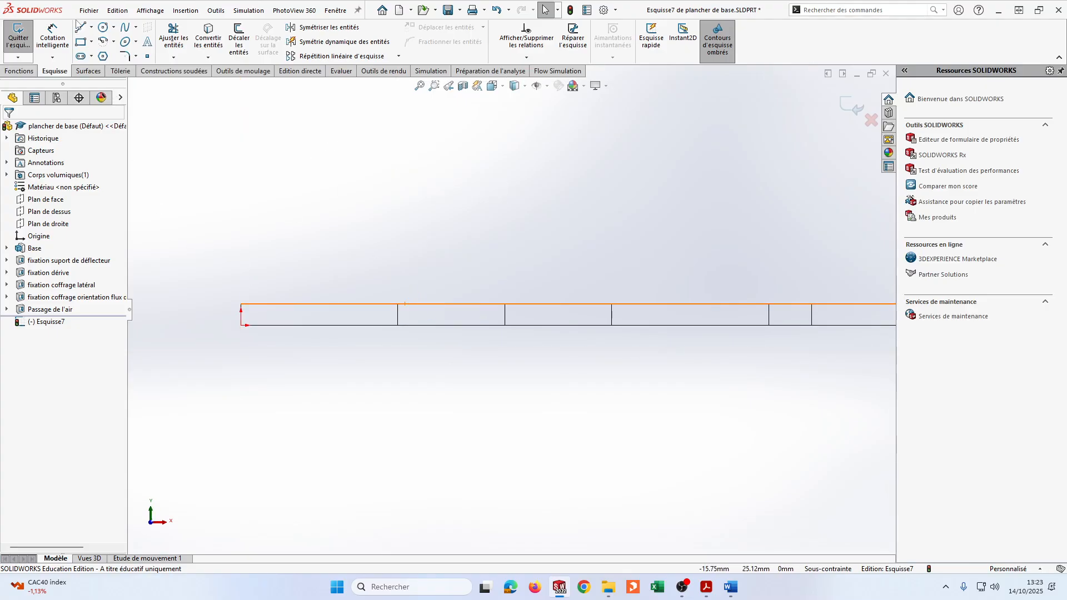
# Sketch the tab's bottom line across the slot, its right side up to the plate's top edge, and a foot line about 8 mm long
pyautogui.click(81, 27)
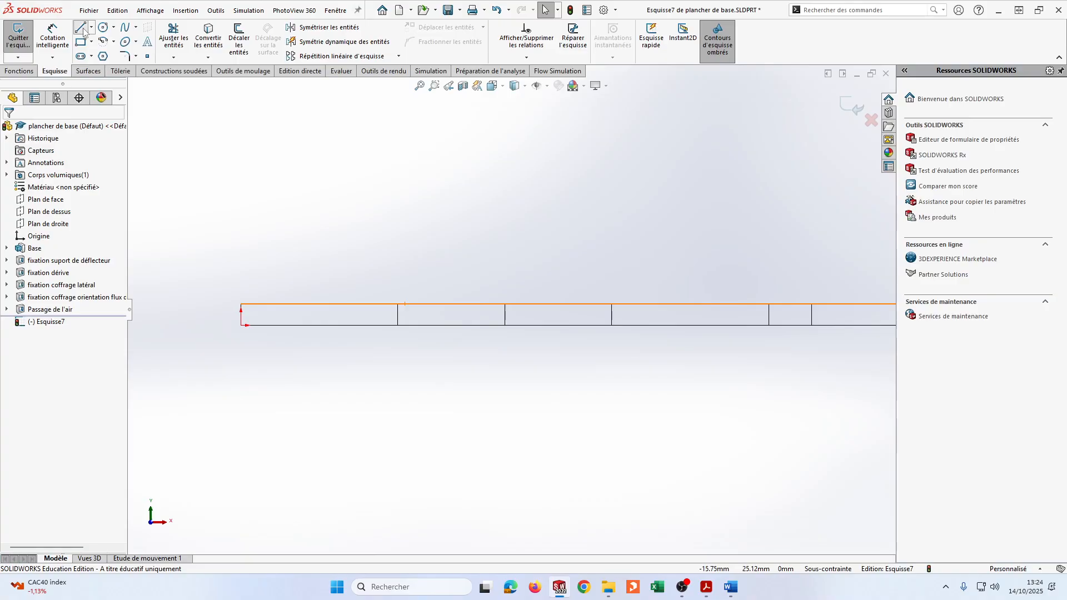
pyautogui.click(397, 325)
pyautogui.click(505, 325)
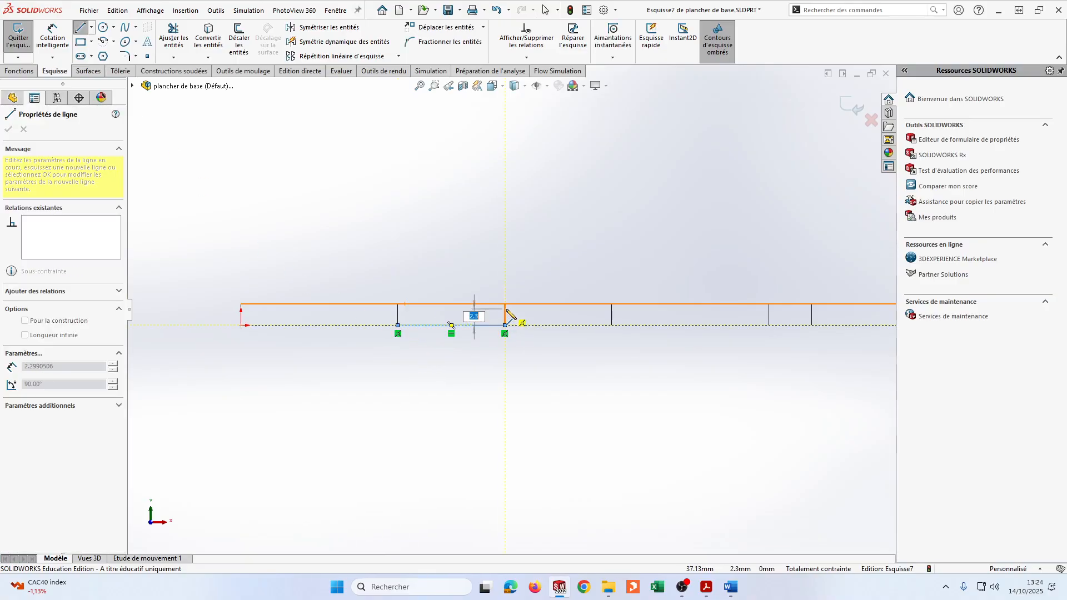
pyautogui.click(505, 304)
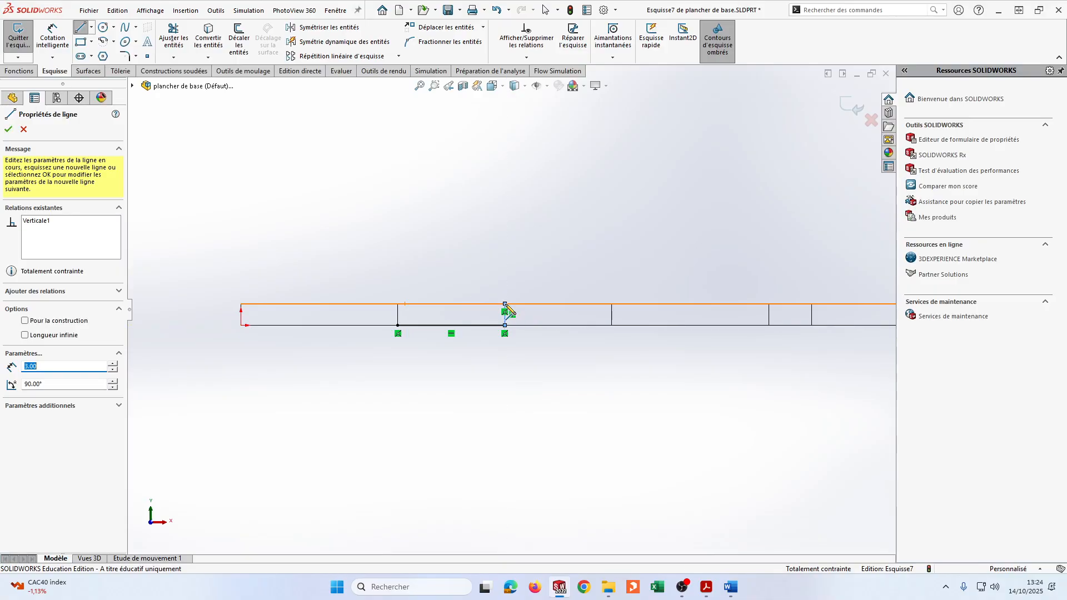
pyautogui.click(564, 304)
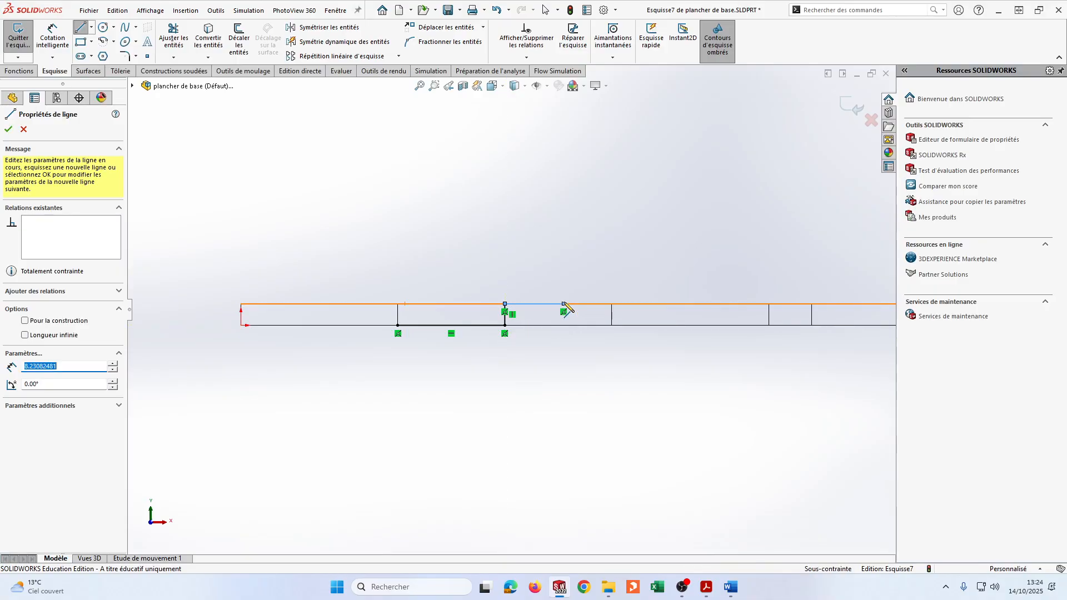
# Sketch the slanted edge with a perpendicular notched step, then close the profile with a vertical edge about 37 mm high and the tab's left side
pyautogui.click(485, 209)
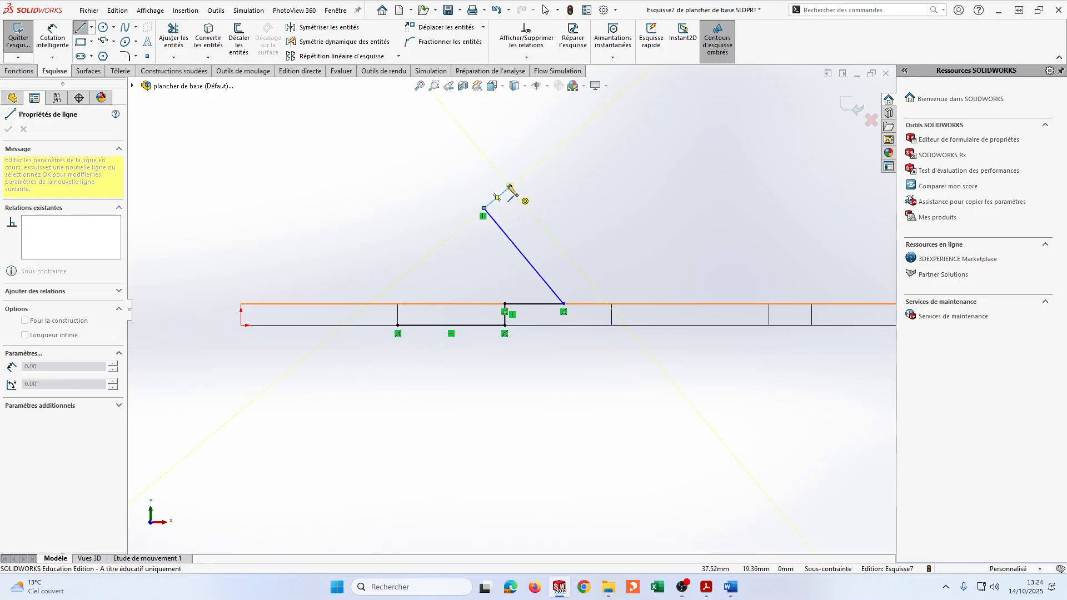
pyautogui.click(451, 115)
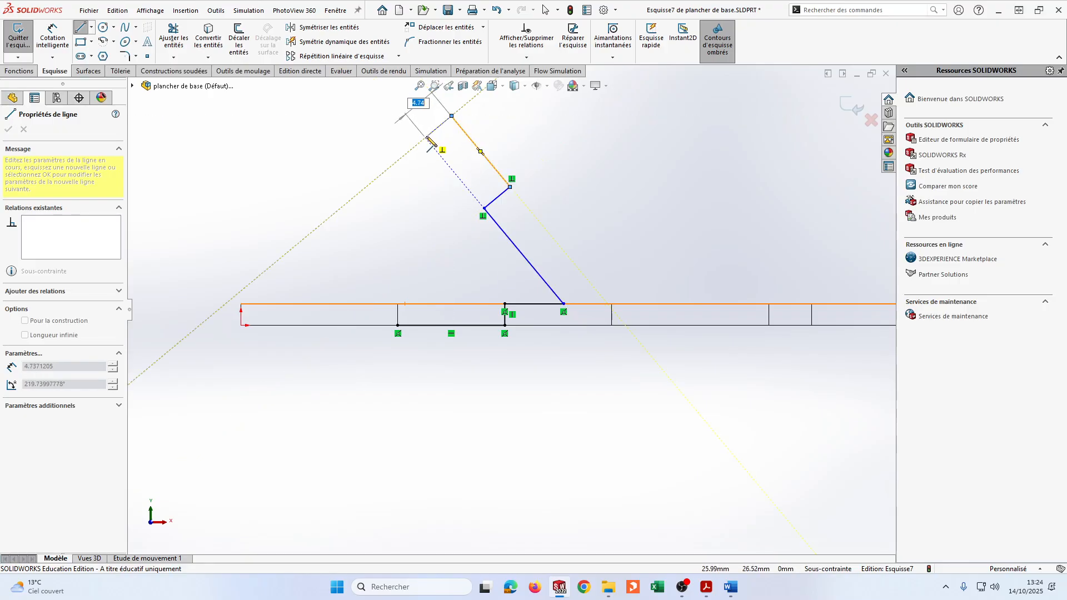
pyautogui.click(427, 137)
pyautogui.press('z')
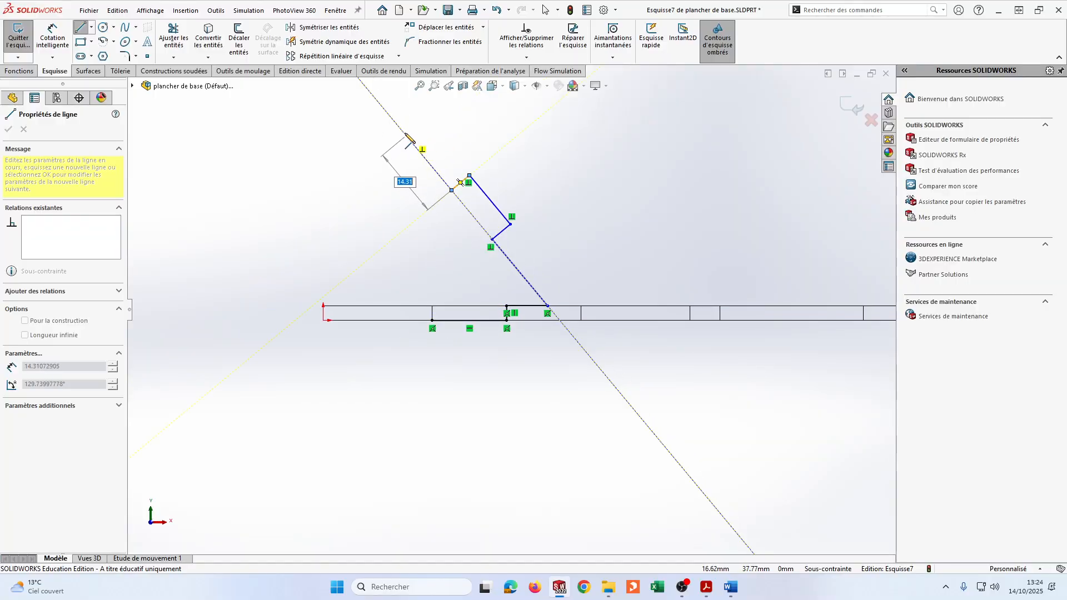
pyautogui.click(395, 121)
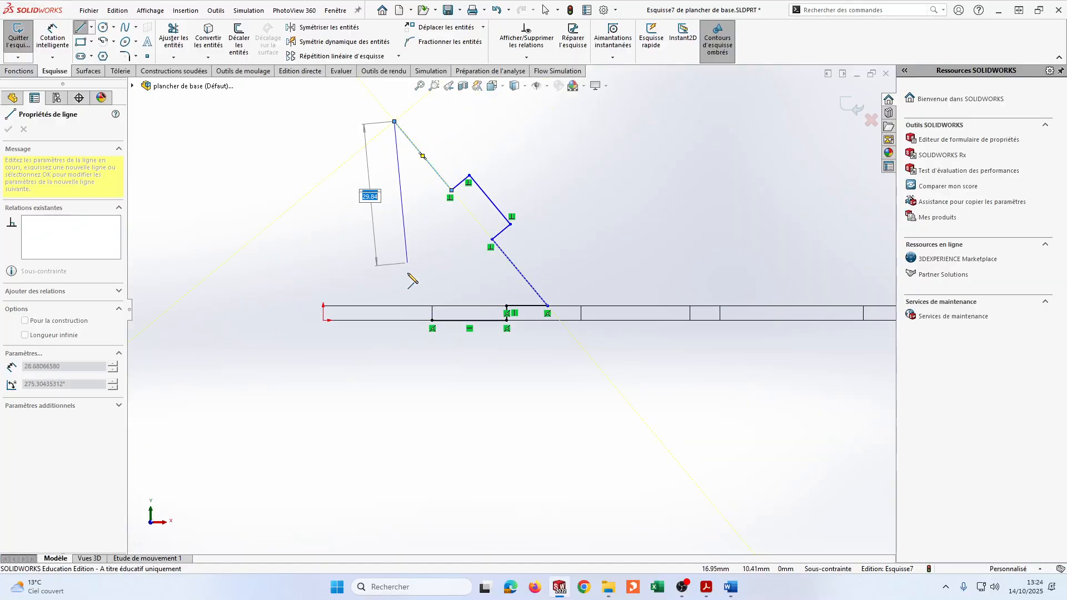
pyautogui.click(395, 306)
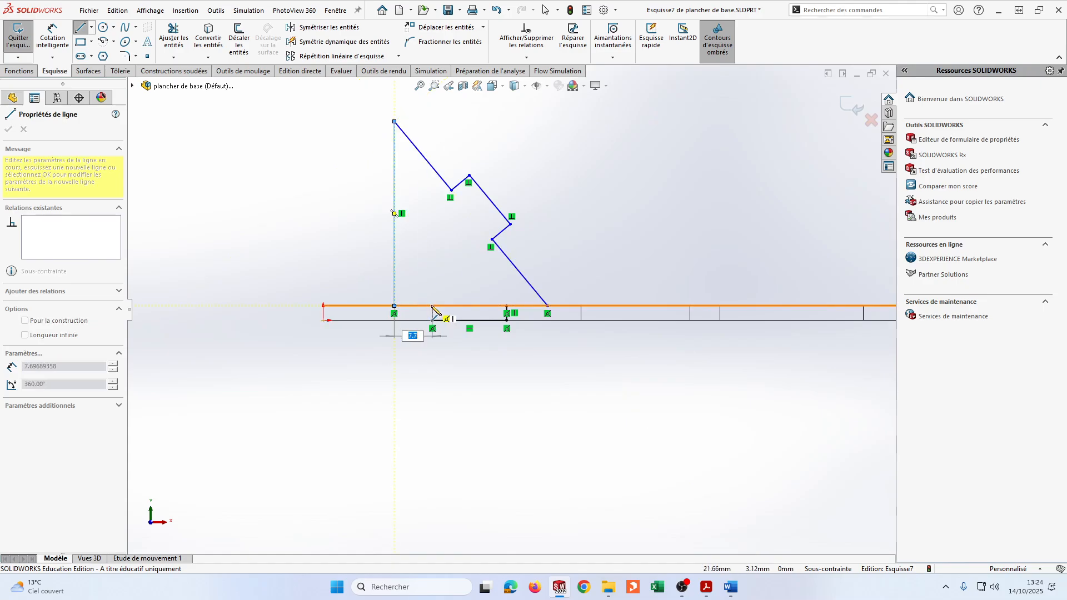
pyautogui.click(432, 306)
pyautogui.click(433, 320)
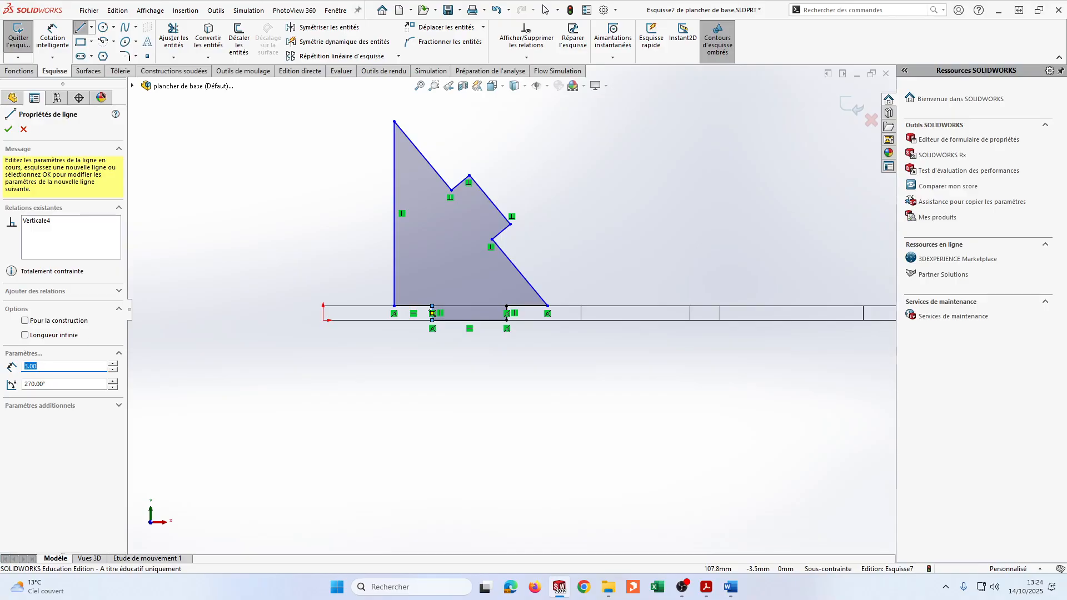
# Consult the bracket drawing and dimension the profile's vertical back edge at 40 mm
pyautogui.moveTo(1066, 56); pyautogui.dragTo(788, 50)
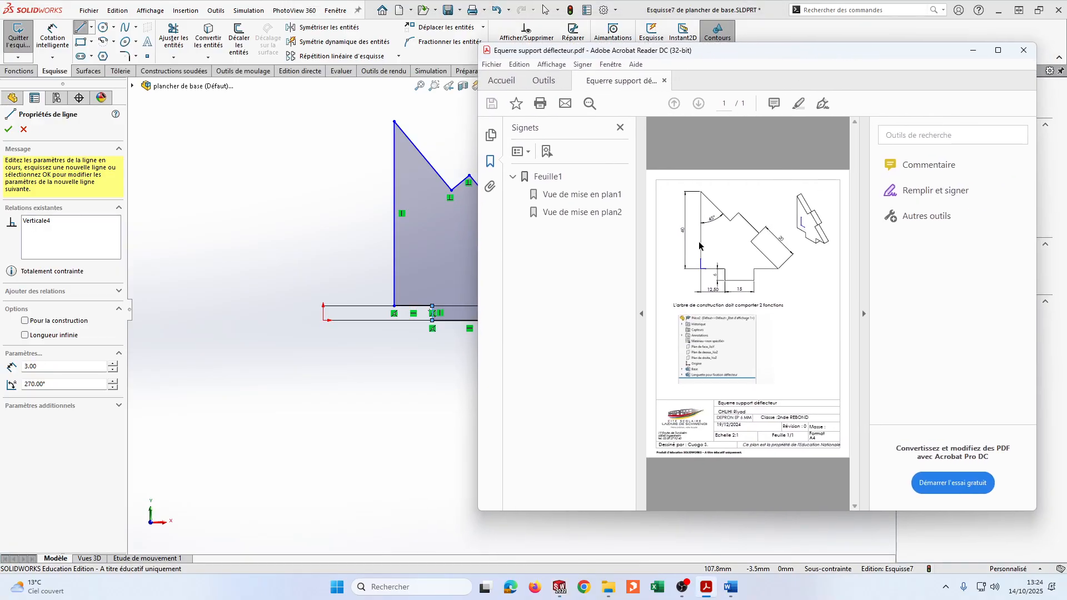
pyautogui.moveTo(758, 54); pyautogui.dragTo(1066, 56)
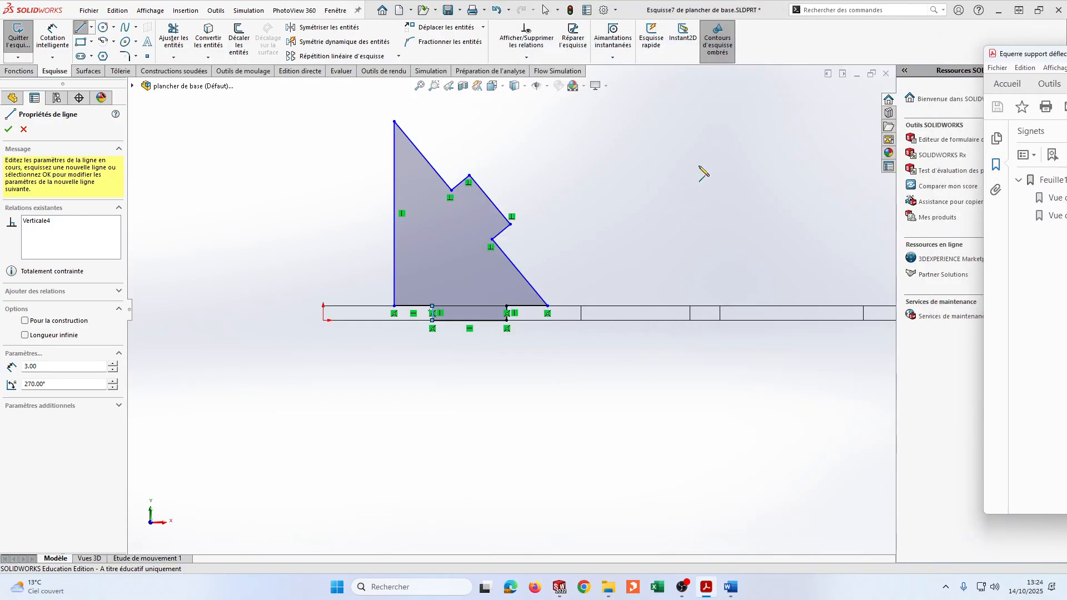
pyautogui.click(53, 35)
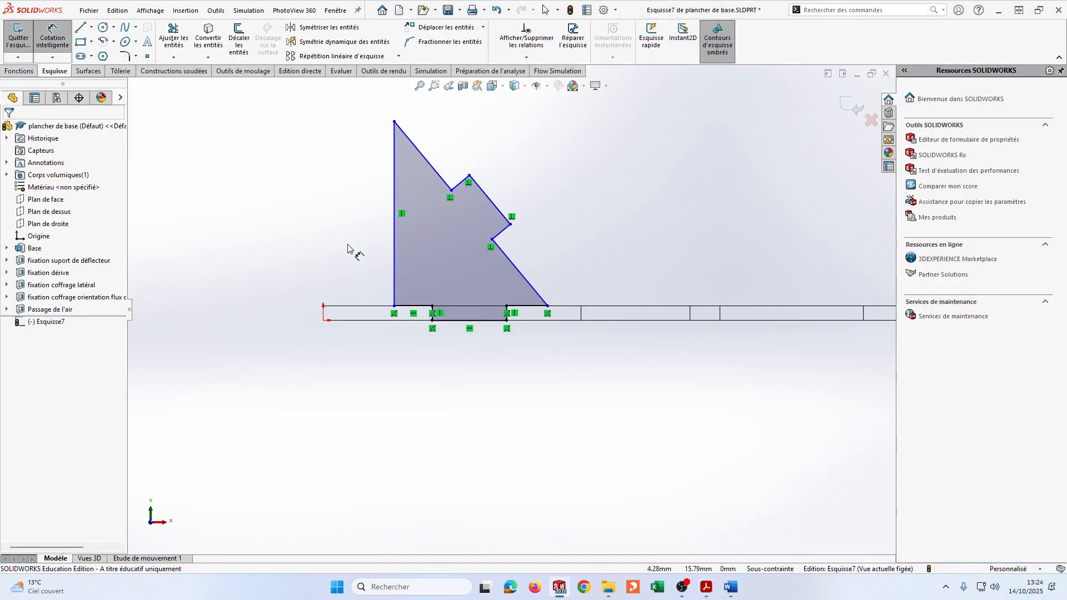
pyautogui.click(395, 229)
pyautogui.click(367, 223)
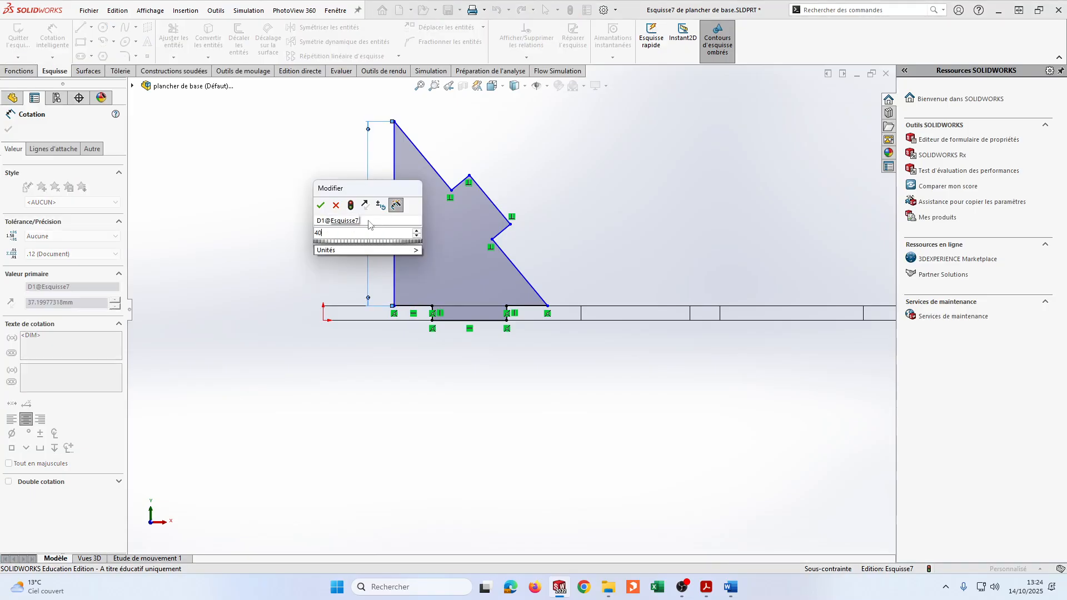
pyautogui.write('40')
pyautogui.press('Return')
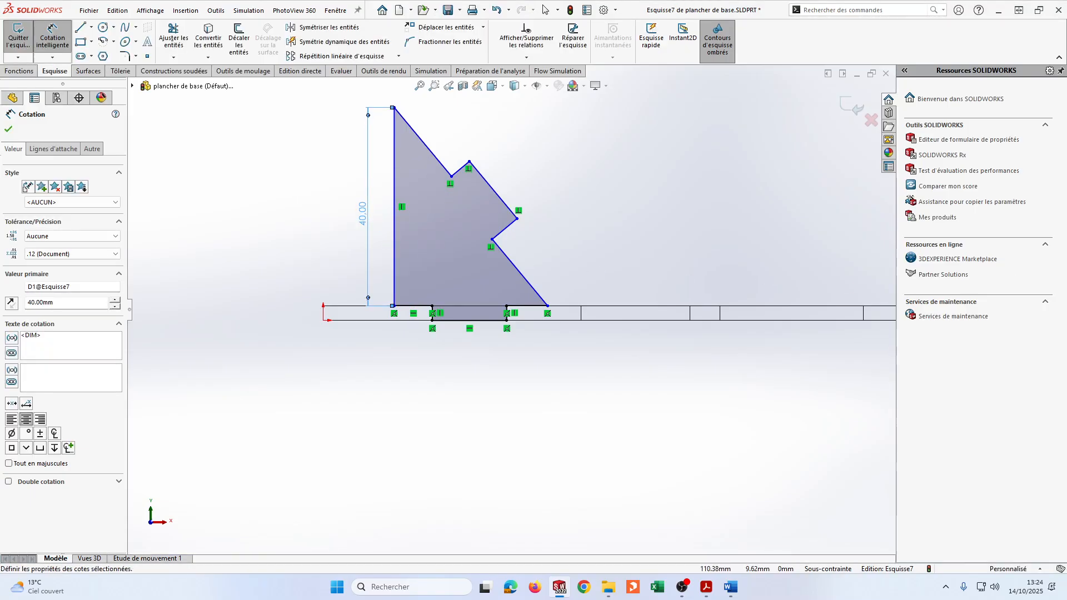
# Dimension the angle between the profile's vertical back edge and the upper slanted edge at 45 degrees
pyautogui.click(396, 174)
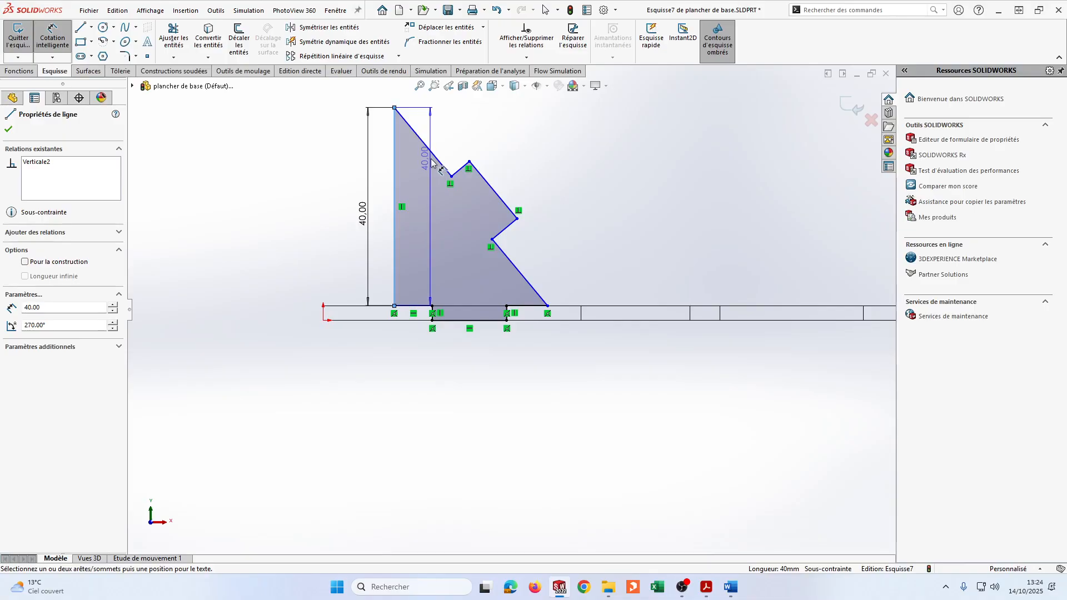
pyautogui.click(445, 169)
pyautogui.click(428, 170)
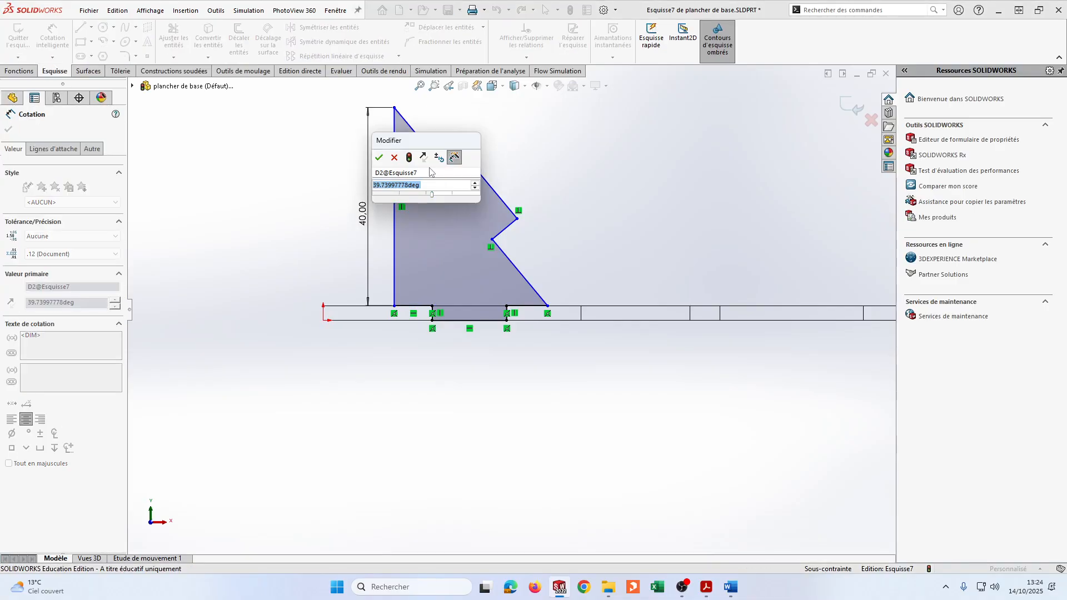
pyautogui.write('45')
pyautogui.press('Return')
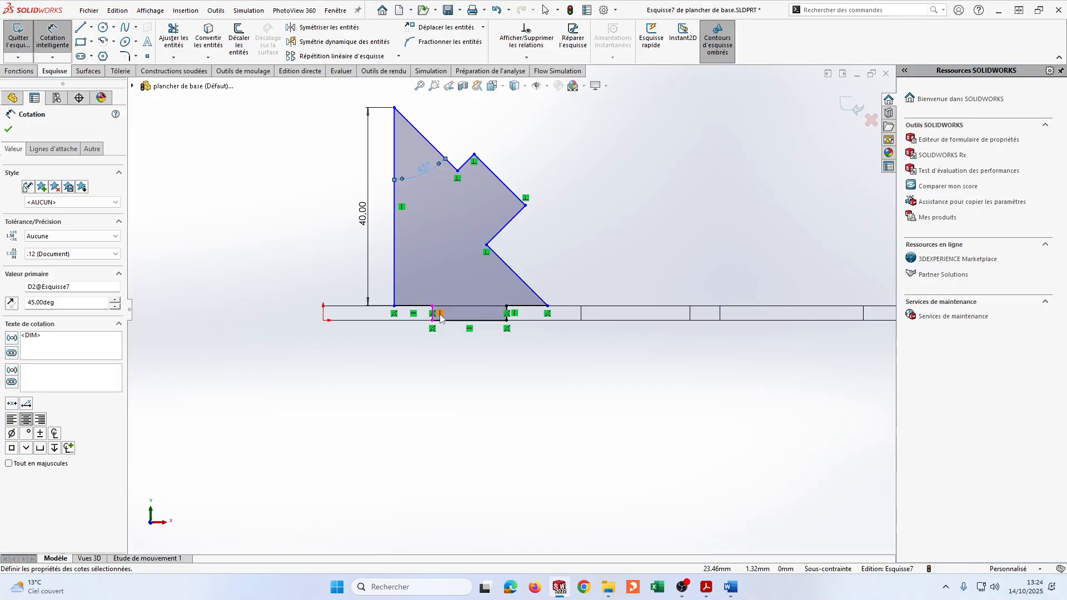
# Set the horizontal distance between the vertical back edge and the bottom tab's nearer side to 12.5 mm
pyautogui.scroll(-5, 403, 313)
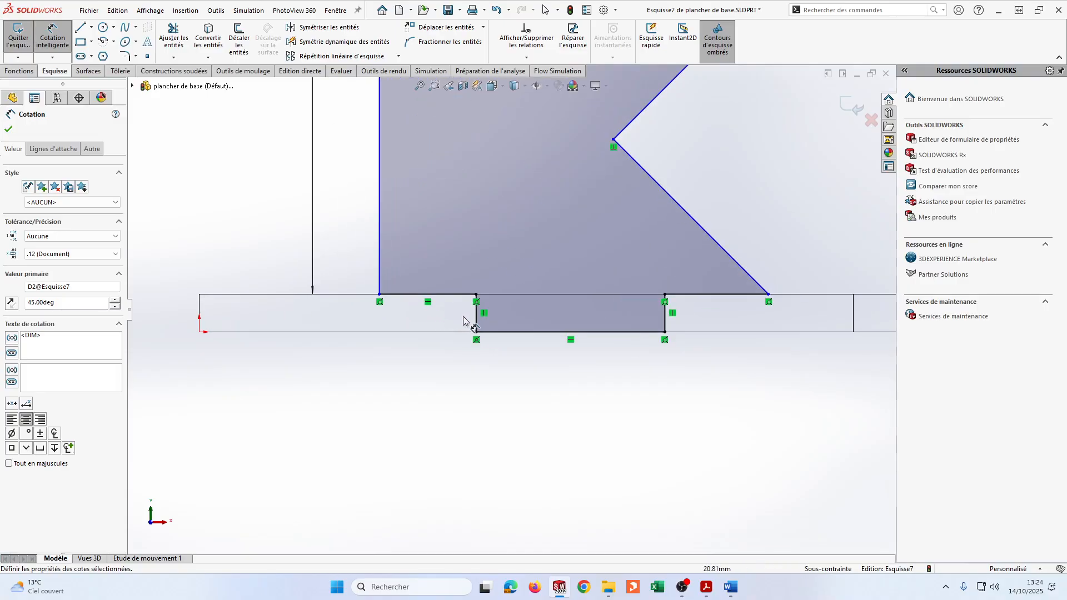
pyautogui.click(476, 312)
pyautogui.click(380, 270)
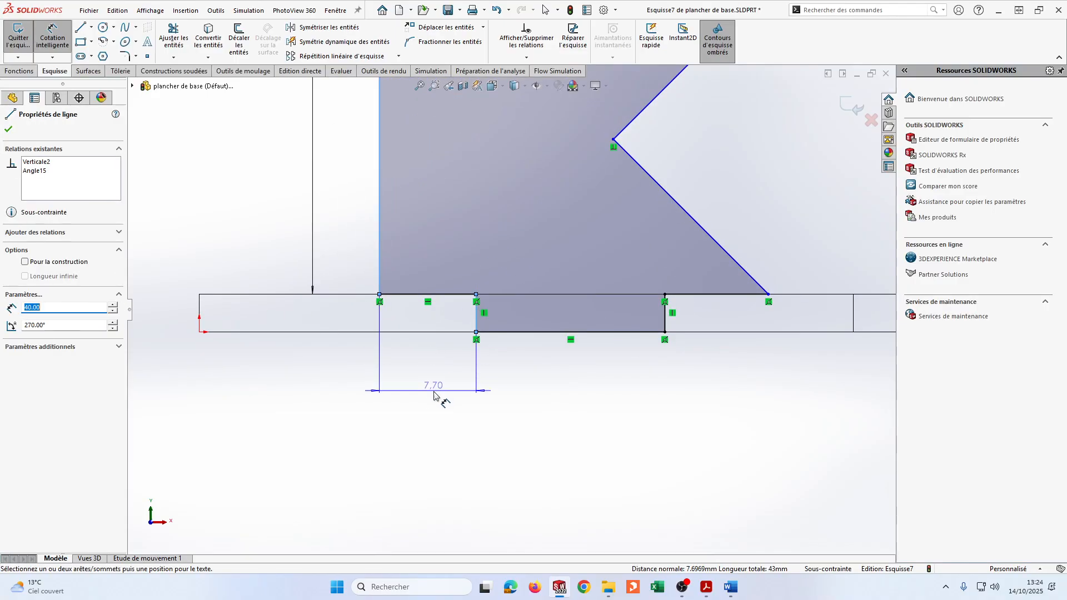
pyautogui.click(431, 393)
pyautogui.write('12,5')
pyautogui.press('Return')
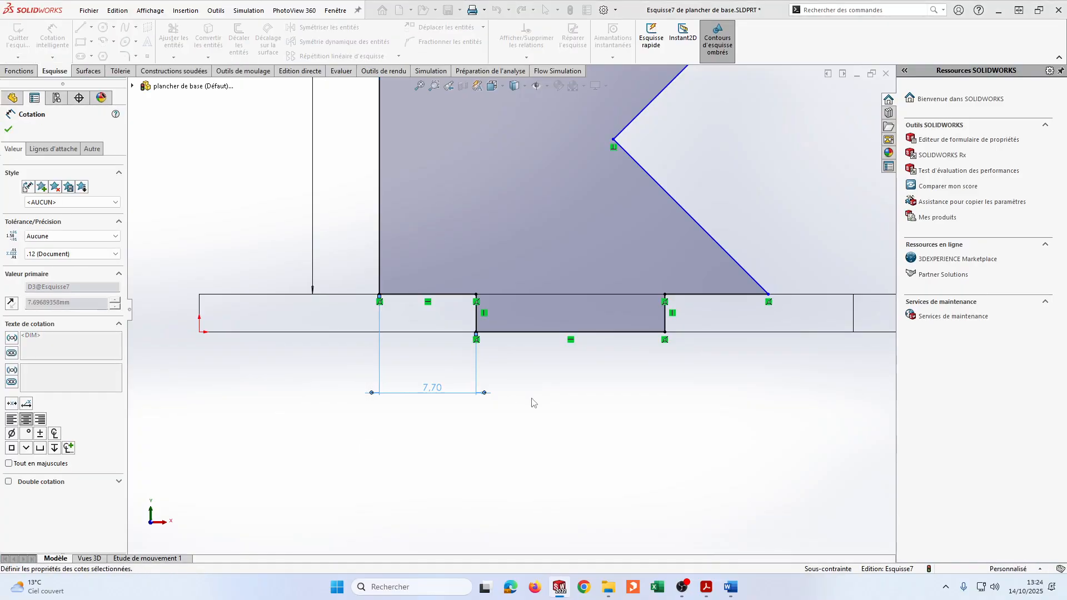
pyautogui.scroll(3, 684, 266)
pyautogui.press('Escape')
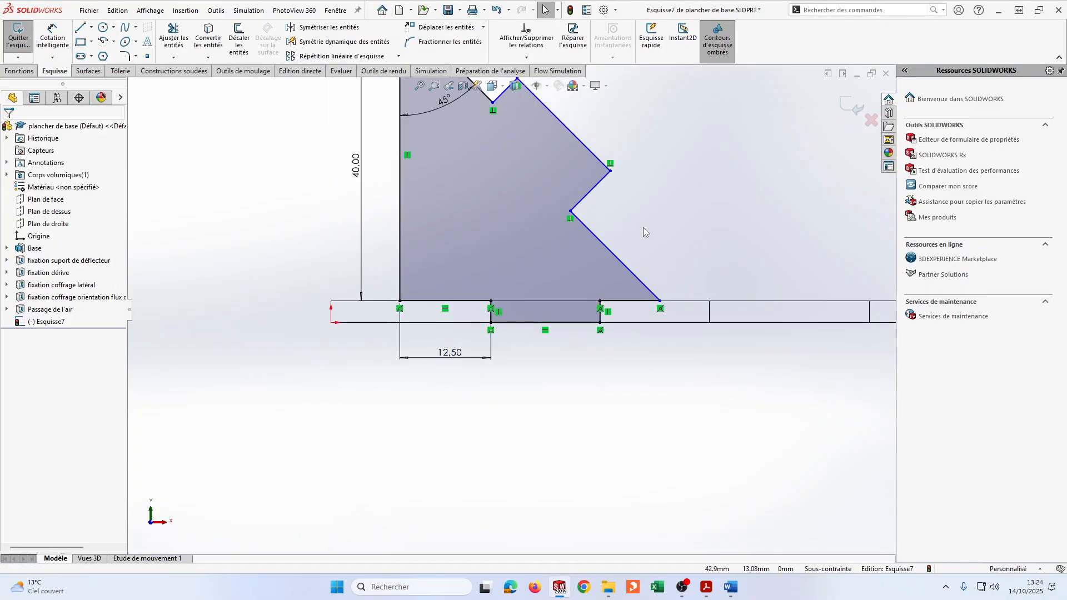
# Add a collinear relation between the upper and lower slanted edges on either side of the projecting step
pyautogui.scroll(3, 643, 227)
pyautogui.scroll(-2, 626, 228)
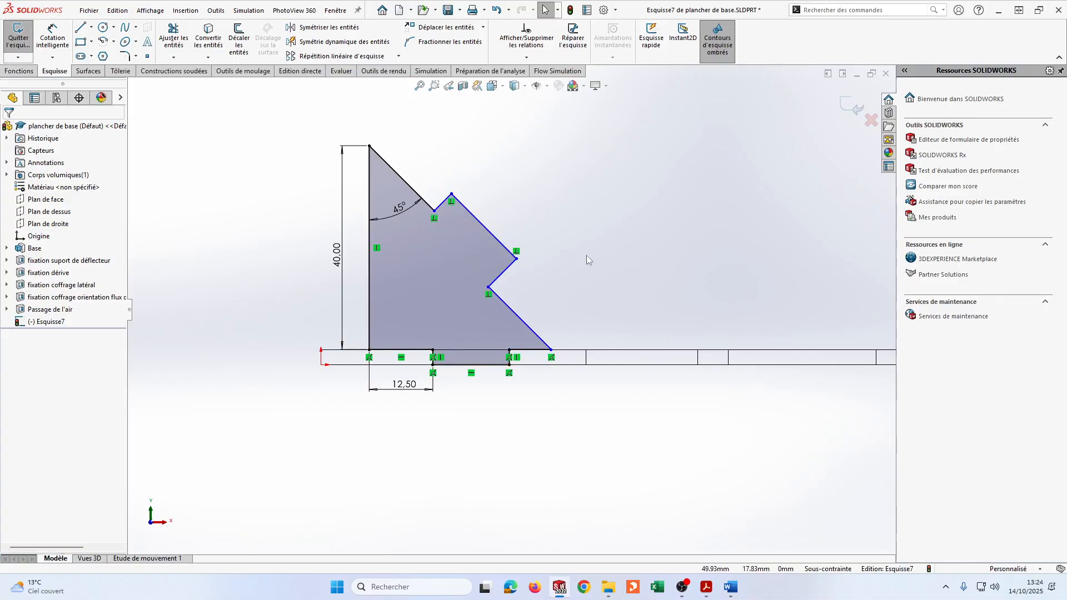
pyautogui.click(528, 58)
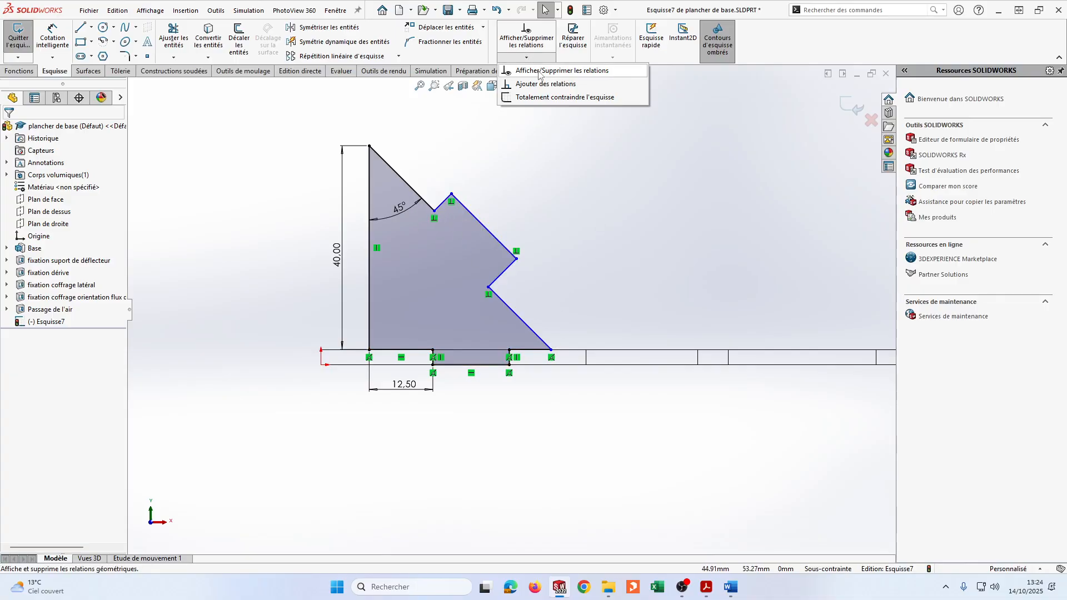
pyautogui.click(536, 83)
pyautogui.click(411, 189)
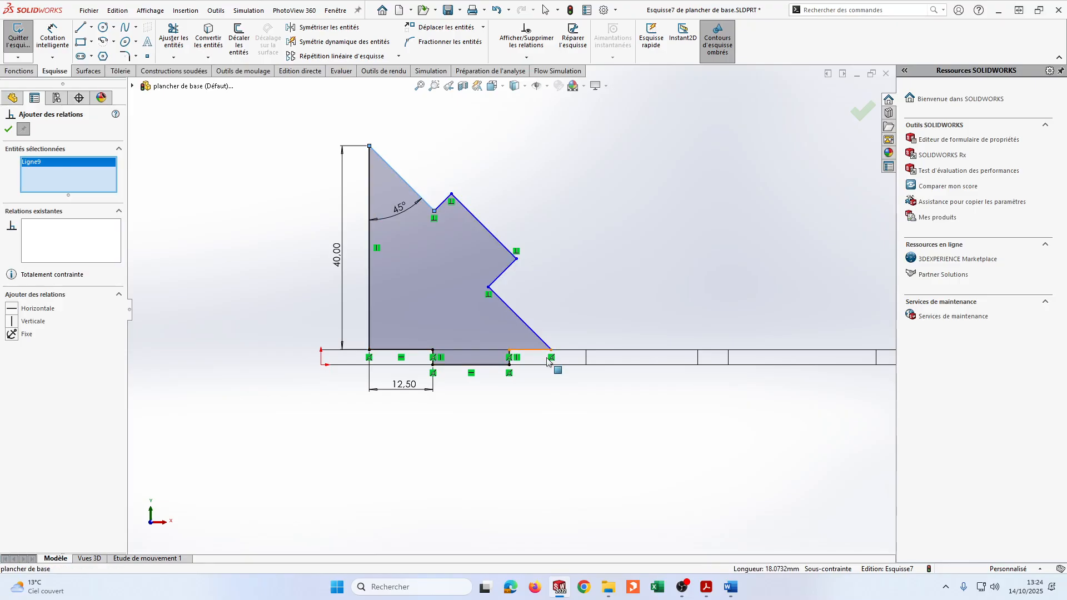
pyautogui.click(520, 318)
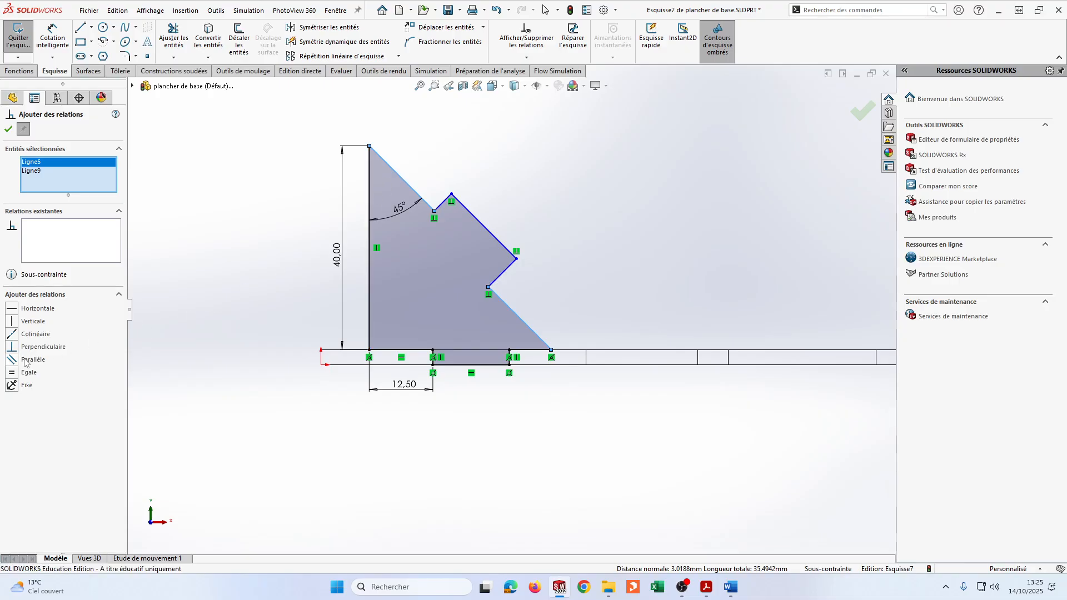
pyautogui.click(11, 335)
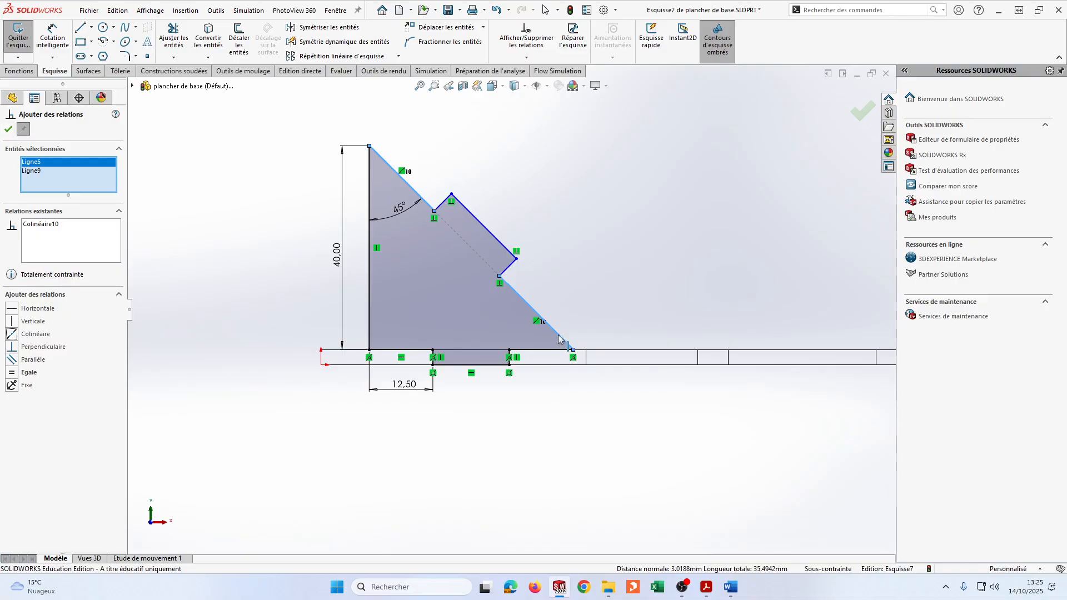
pyautogui.click(9, 129)
pyautogui.moveTo(452, 194)
pyautogui.mouseDown()
pyautogui.moveTo(494, 195)
pyautogui.moveTo(449, 213)
pyautogui.moveTo(459, 207)
pyautogui.mouseUp()
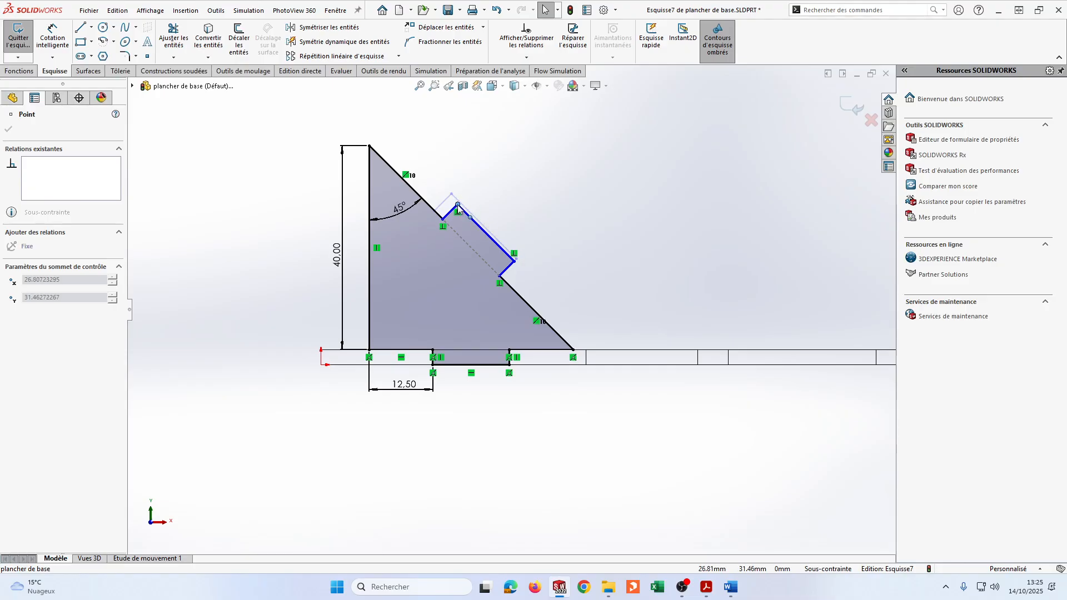
pyautogui.moveTo(459, 208); pyautogui.dragTo(483, 207, button='middle')
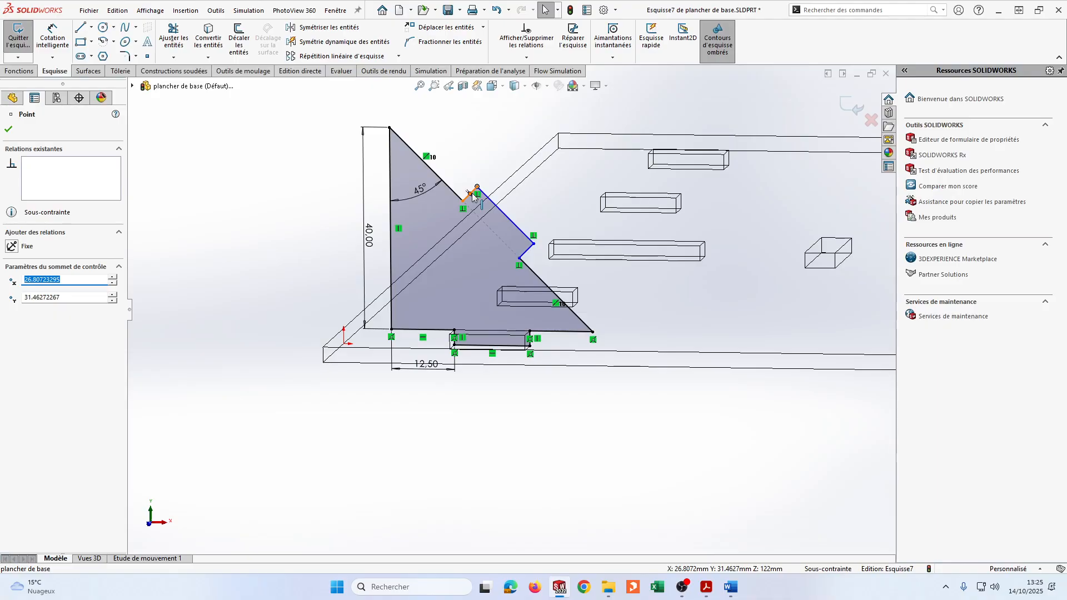
pyautogui.click(527, 56)
pyautogui.click(526, 84)
pyautogui.scroll(-5, 504, 161)
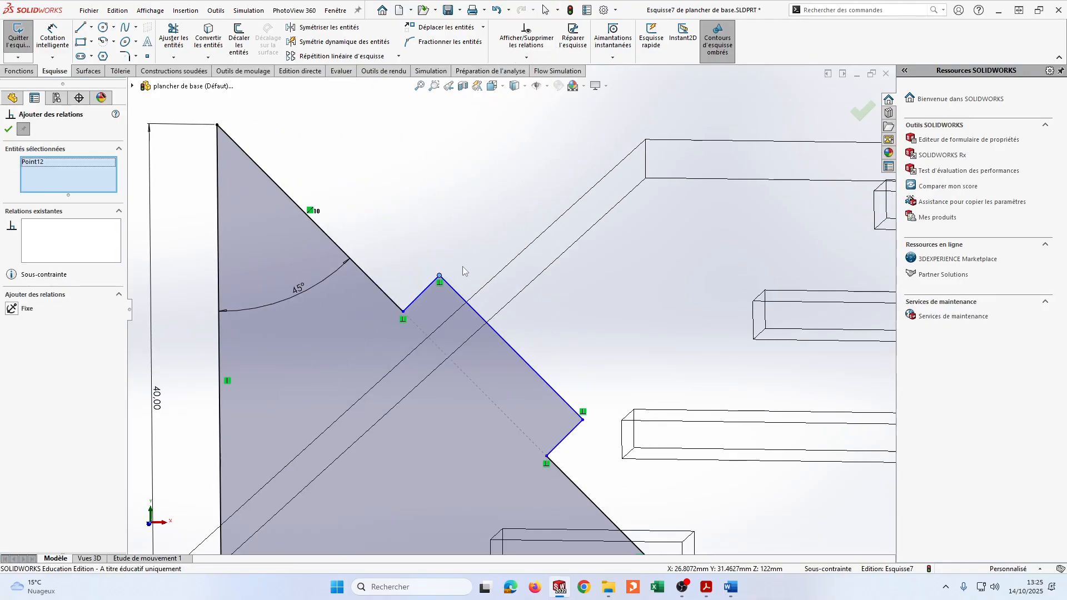
pyautogui.click(431, 284)
pyautogui.scroll(3, 517, 311)
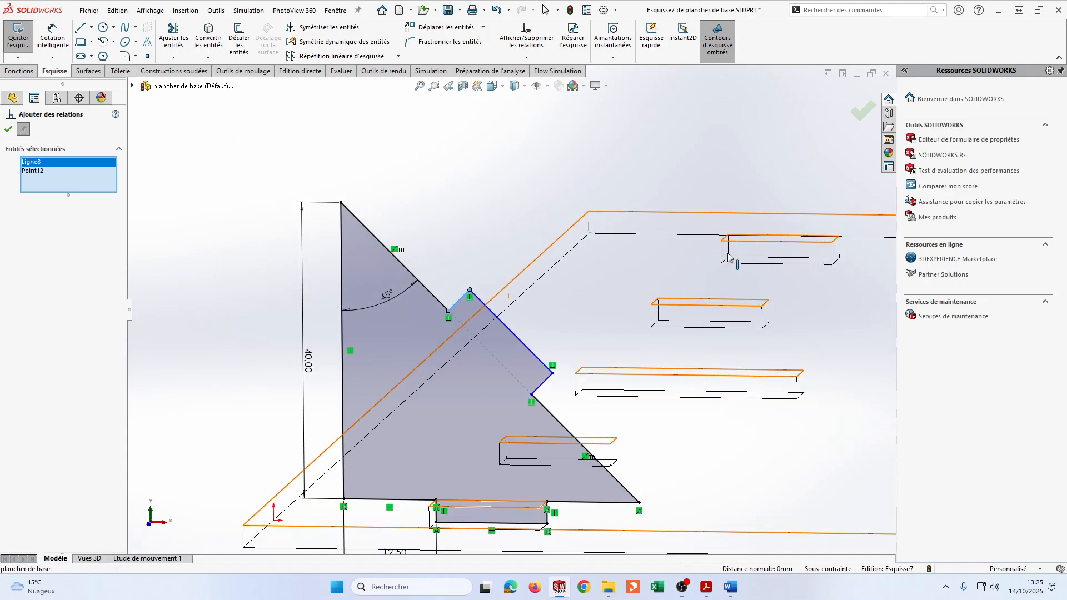
pyautogui.moveTo(728, 245)
pyautogui.mouseDown(button='middle')
pyautogui.moveTo(810, 274)
pyautogui.moveTo(838, 246)
pyautogui.mouseUp(button='middle')
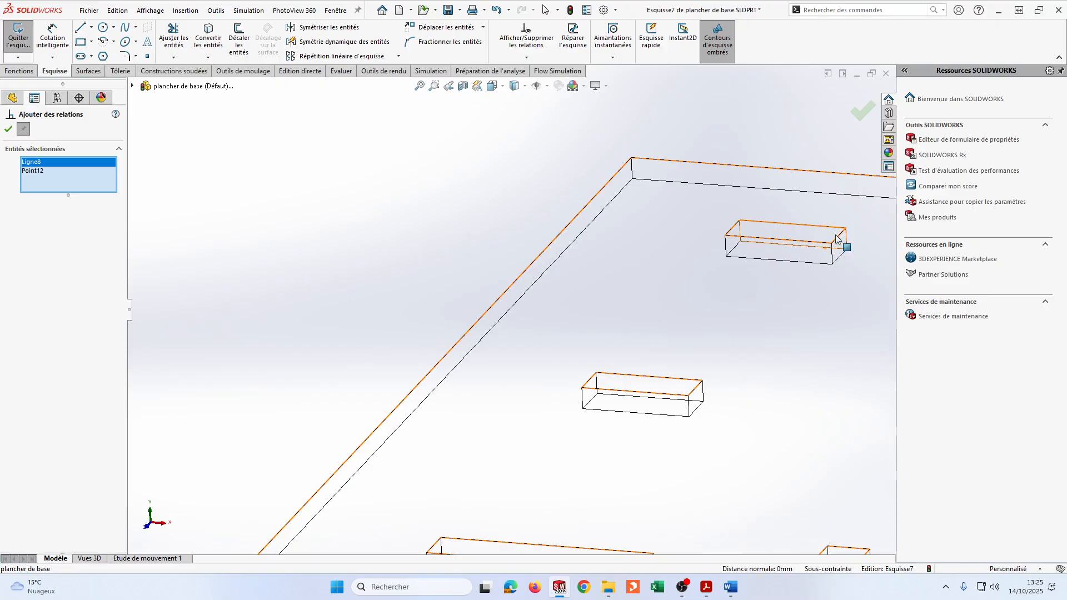
pyautogui.click(840, 238)
pyautogui.click(36, 180)
pyautogui.press('Delete')
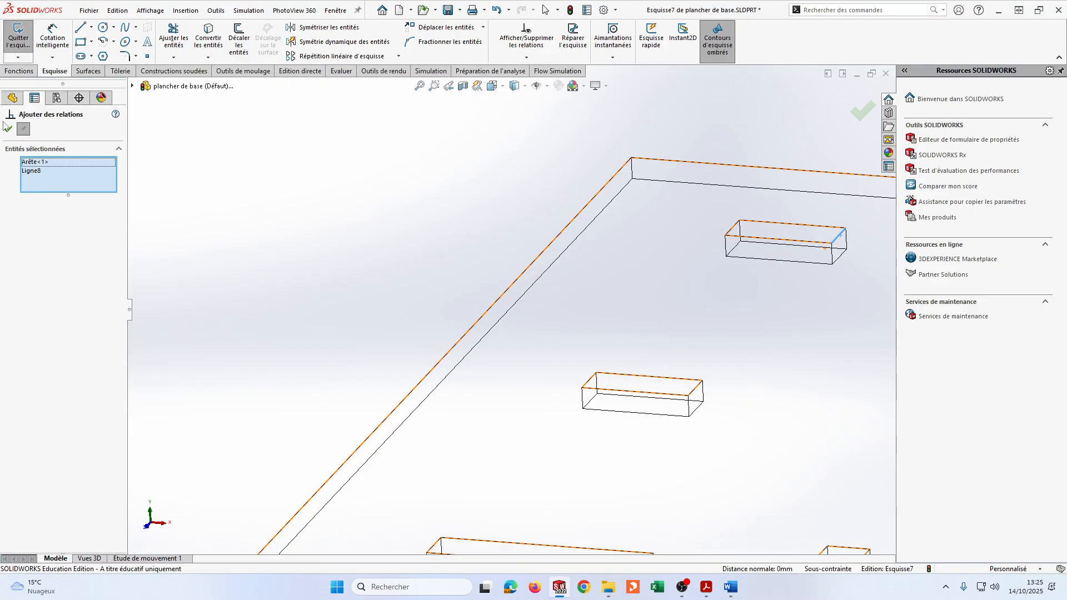
pyautogui.scroll(5, 465, 227)
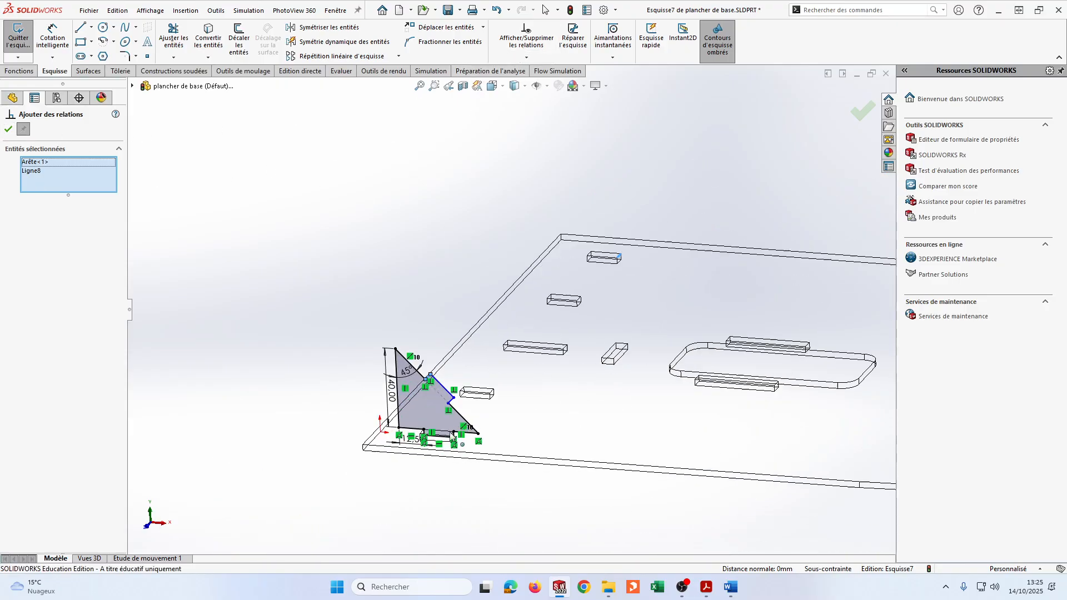
pyautogui.scroll(-3, 456, 396)
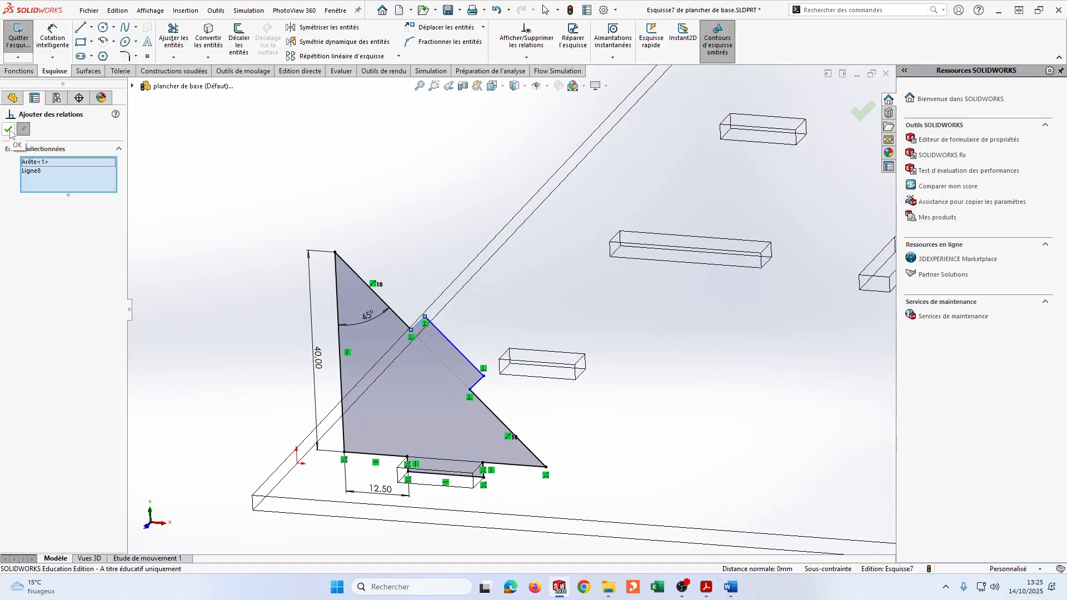
pyautogui.click(45, 173)
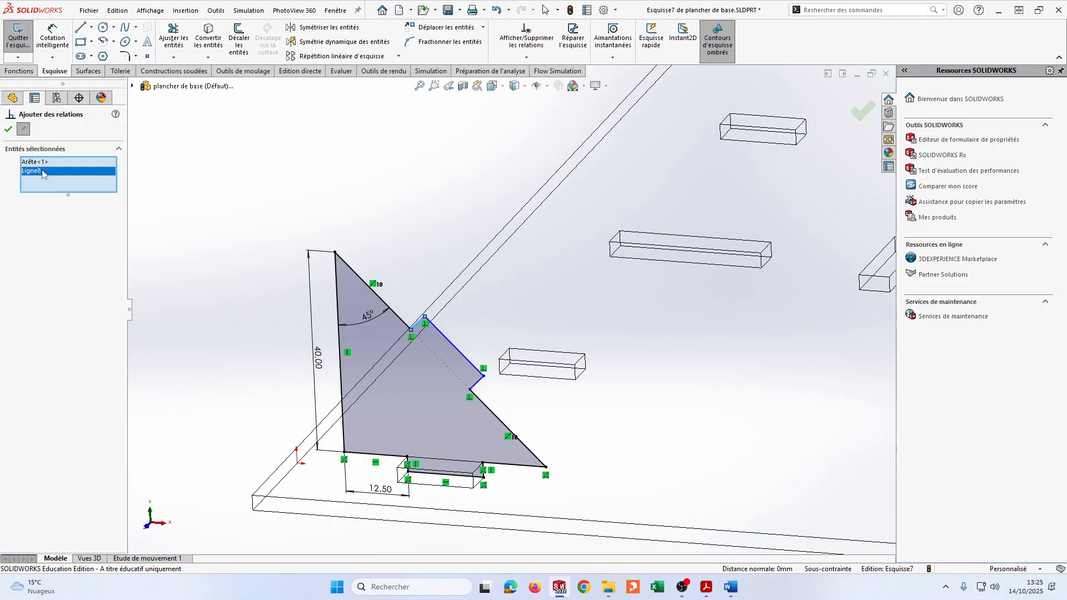
pyautogui.press('Delete')
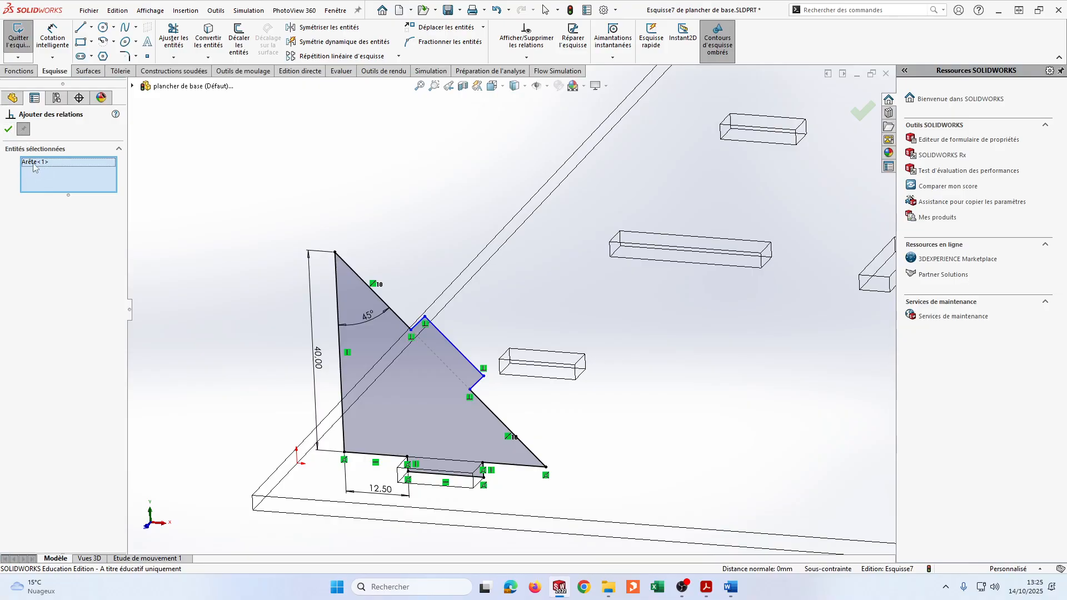
pyautogui.click(33, 164)
pyautogui.press('Delete')
pyautogui.scroll(-3, 425, 455)
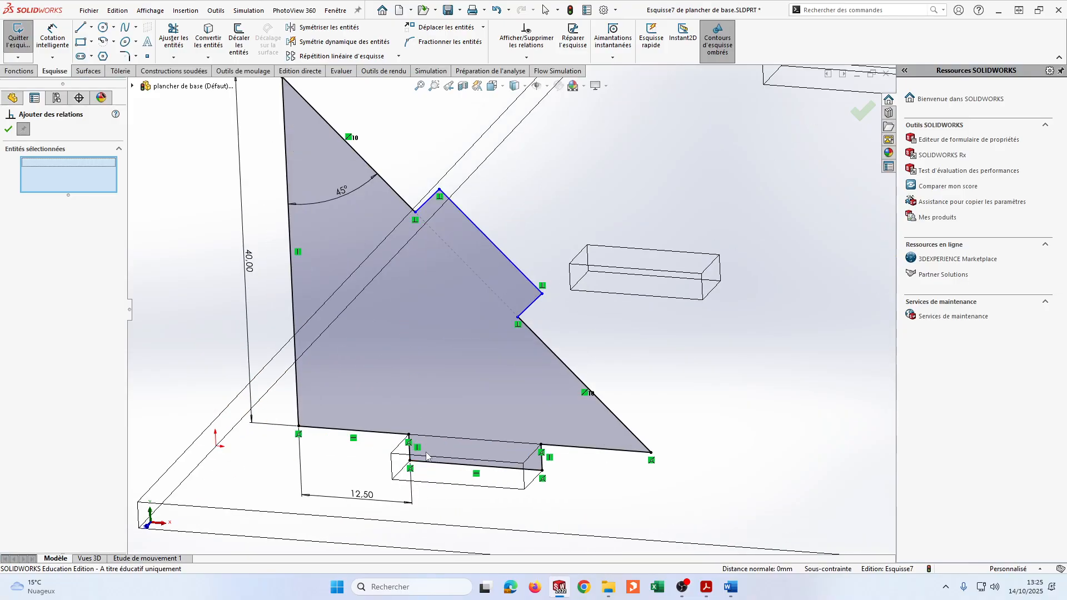
pyautogui.click(410, 450)
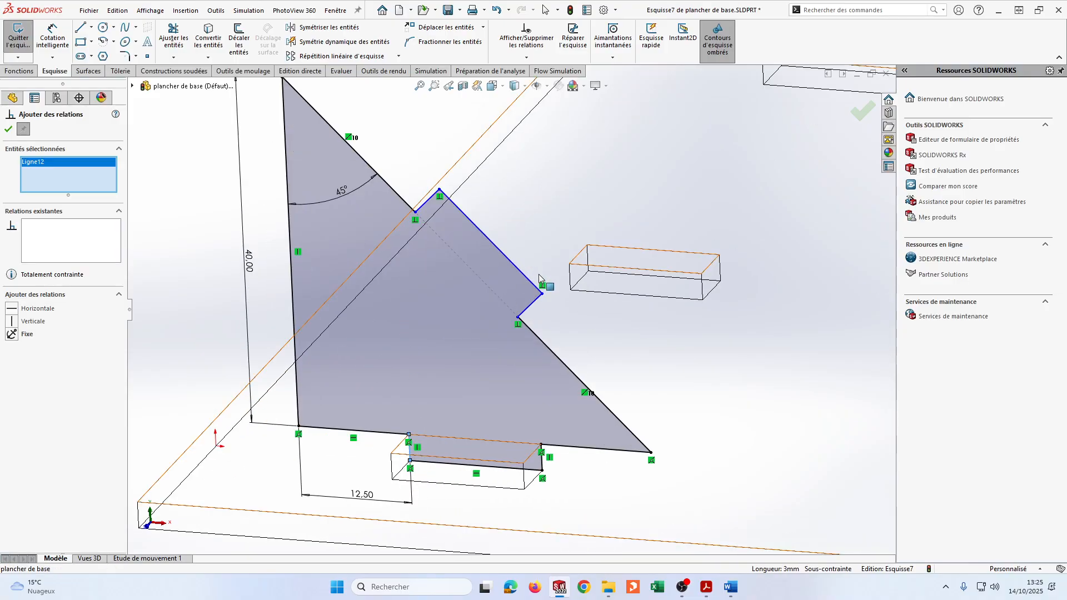
pyautogui.click(531, 304)
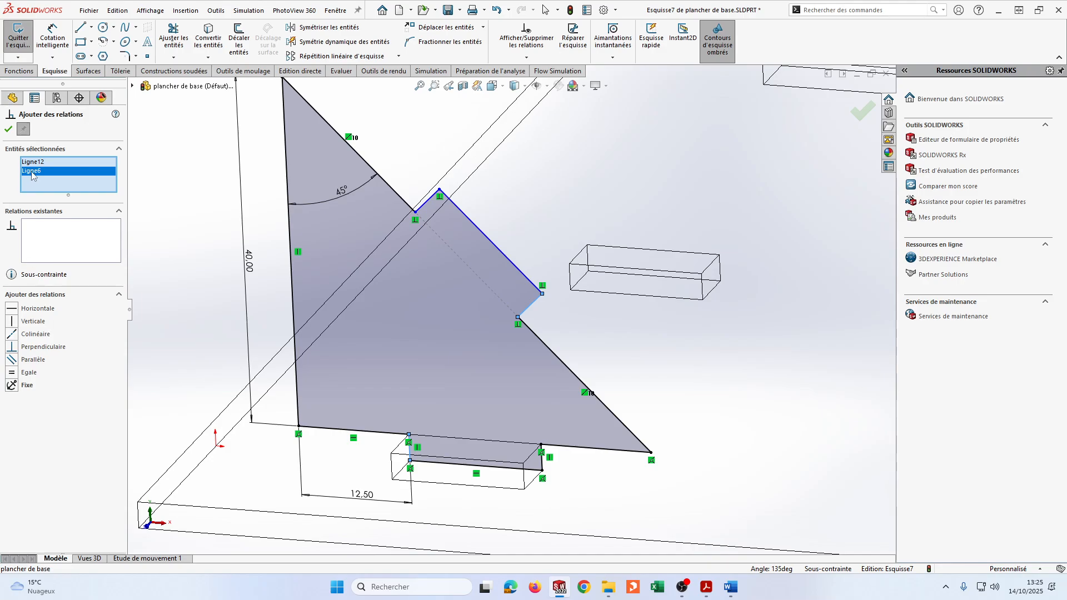
pyautogui.press('Delete')
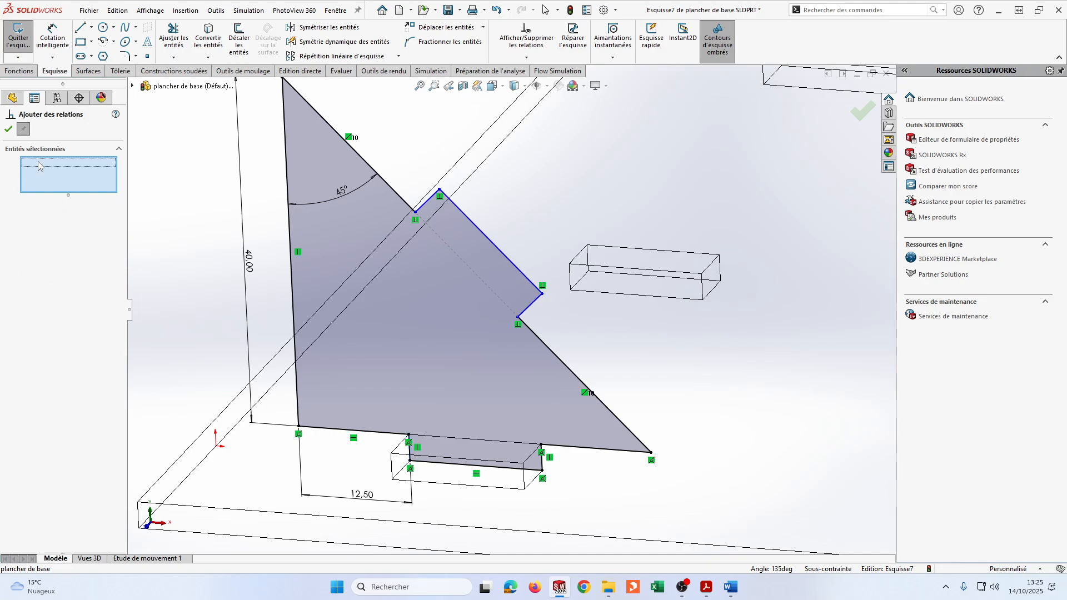
pyautogui.press('Delete')
# Add an equal relation between the two short sides of the slanted step and the bottom tab's side nearest the profile's foot tip
pyautogui.click(537, 304)
pyautogui.scroll(6, 552, 245)
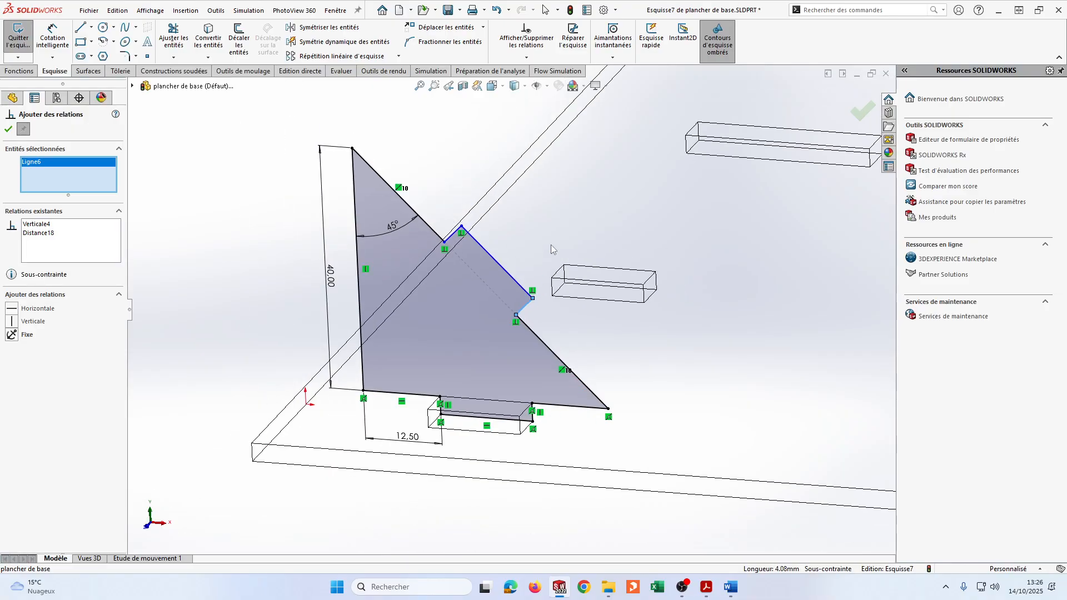
pyautogui.scroll(-5, 600, 221)
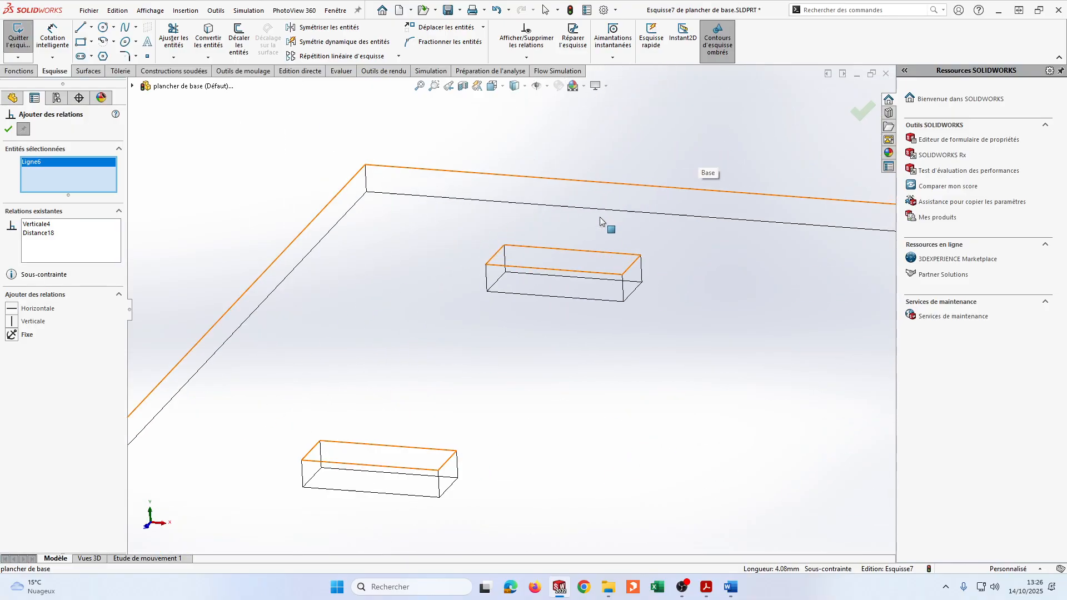
pyautogui.click(502, 253)
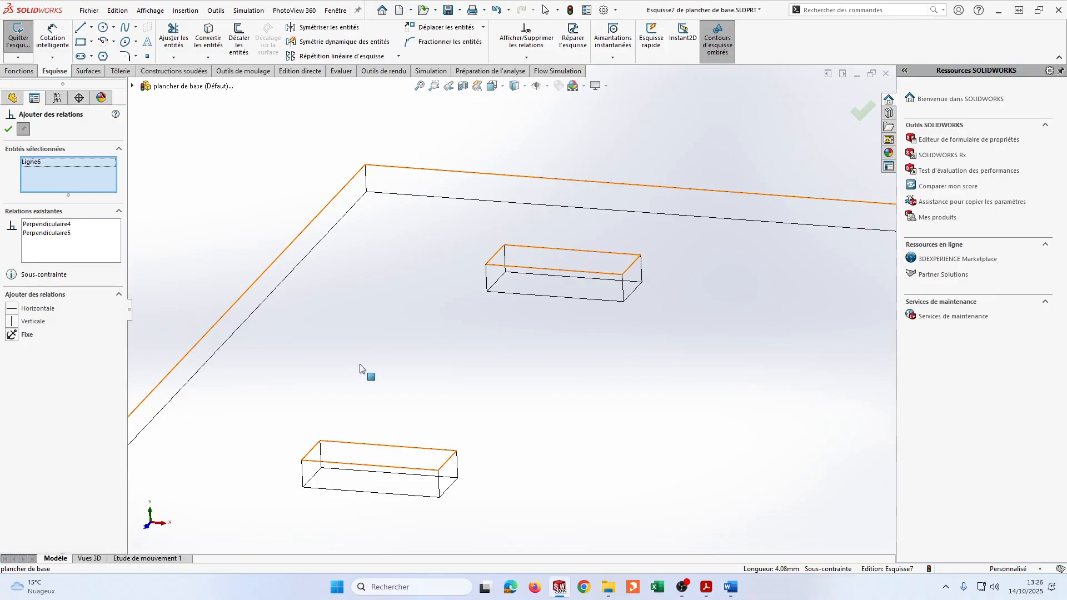
pyautogui.scroll(5, 360, 369)
pyautogui.scroll(-6, 540, 367)
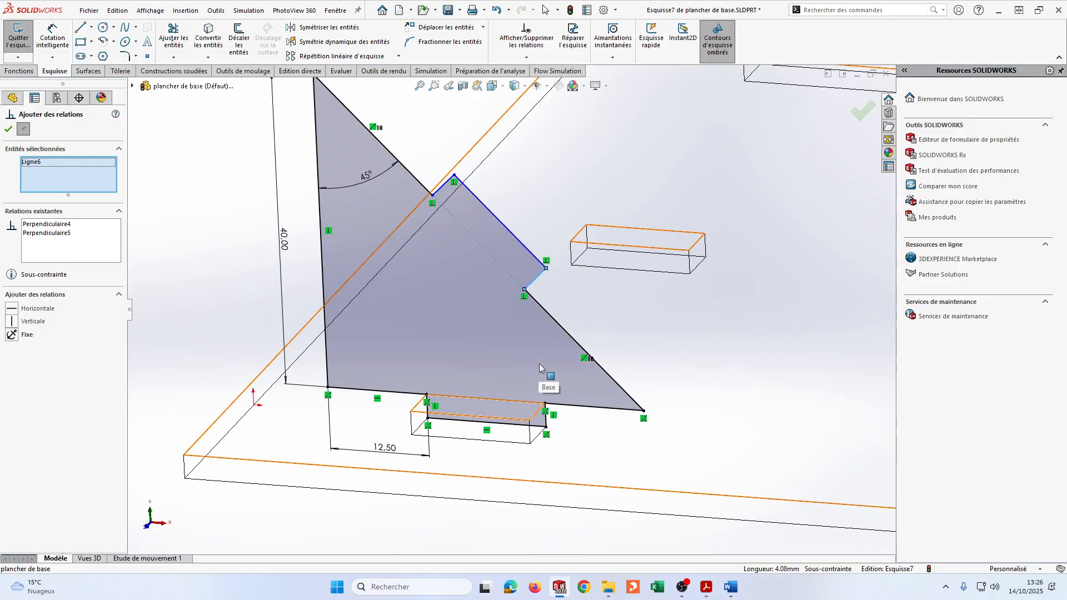
pyautogui.scroll(-3, 544, 384)
pyautogui.click(546, 436)
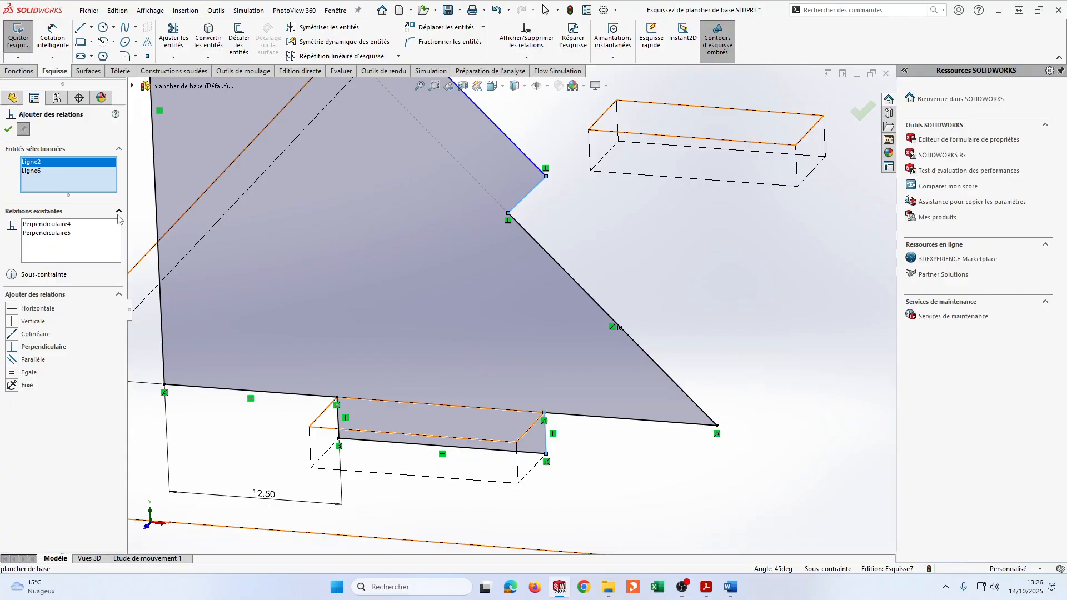
pyautogui.scroll(4, 462, 234)
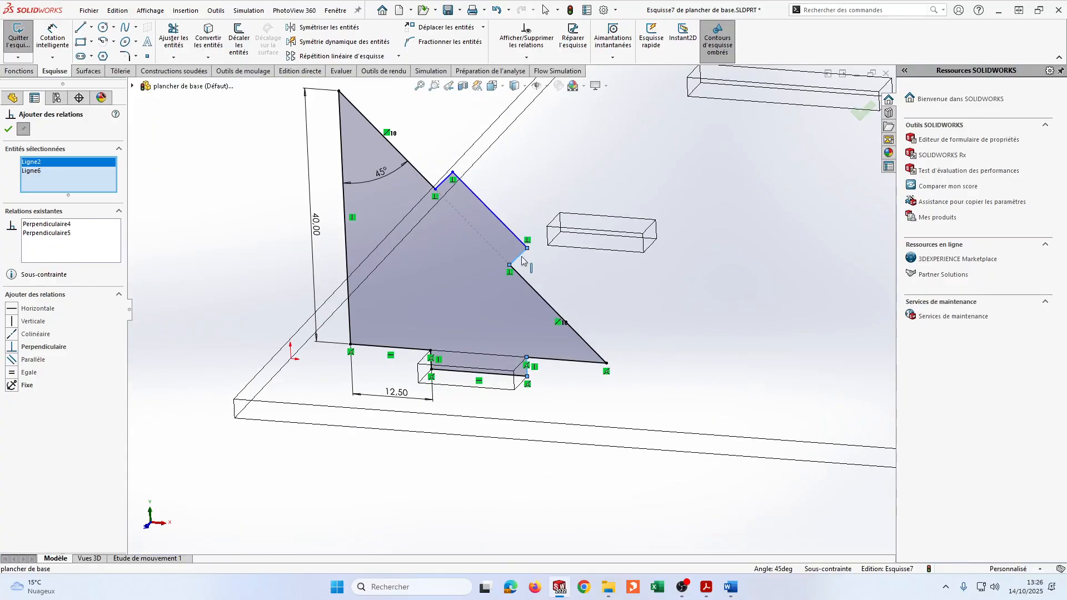
pyautogui.click(443, 182)
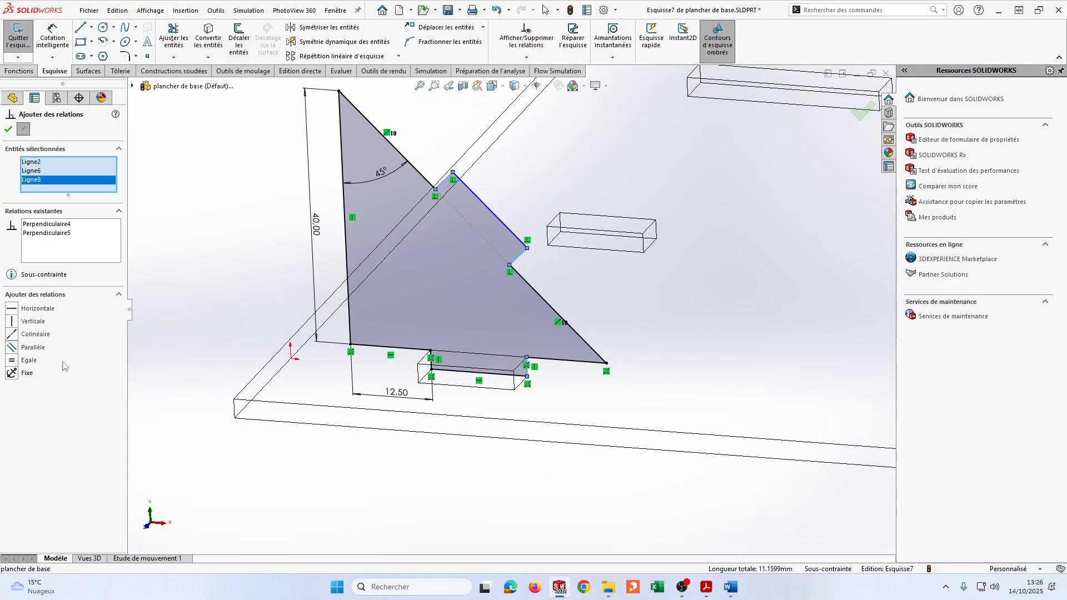
pyautogui.click(12, 361)
pyautogui.click(7, 130)
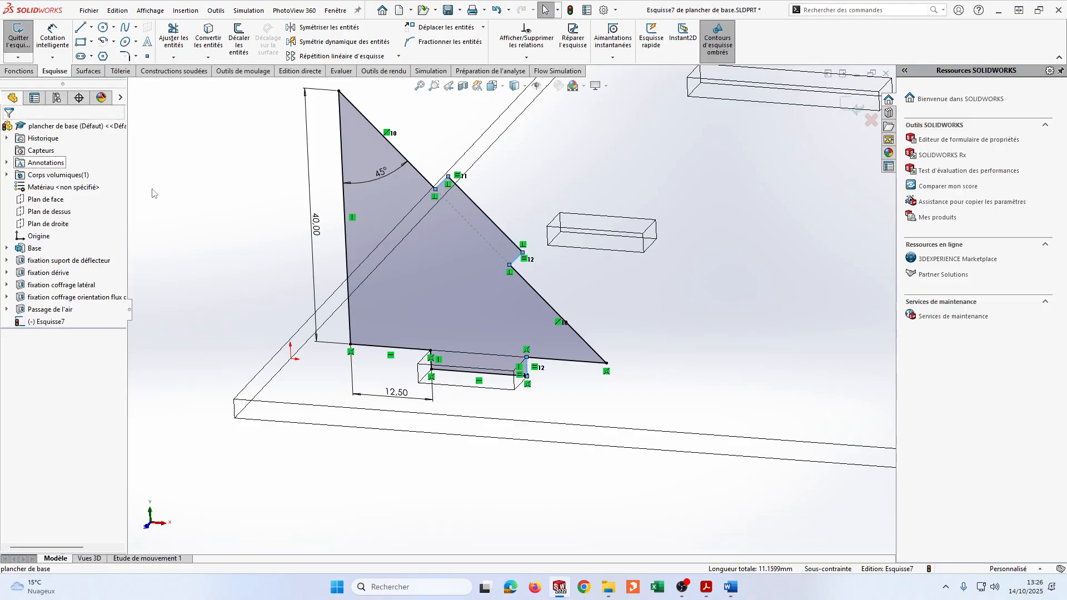
# Slide the slanted step's upper outer corner down along the slope to about X 27.21, Y 29.53, shortening the step
pyautogui.click(447, 175)
pyautogui.moveTo(443, 169); pyautogui.dragTo(470, 180)
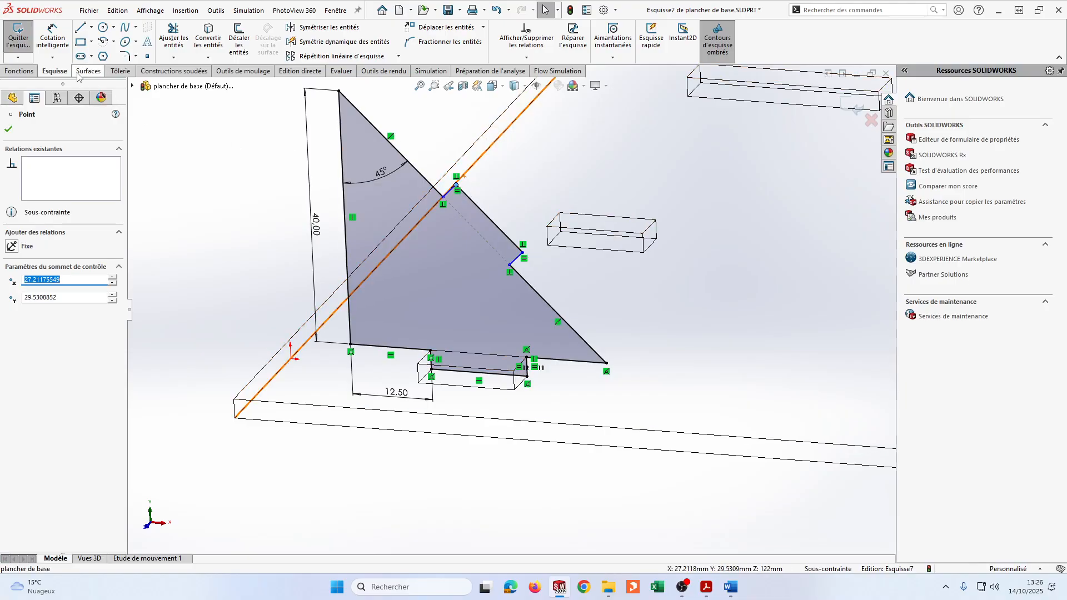
# Dimension the distance between the slanted step's lower short side and the profile's foot tip to 20 mm
pyautogui.click(52, 38)
pyautogui.click(517, 261)
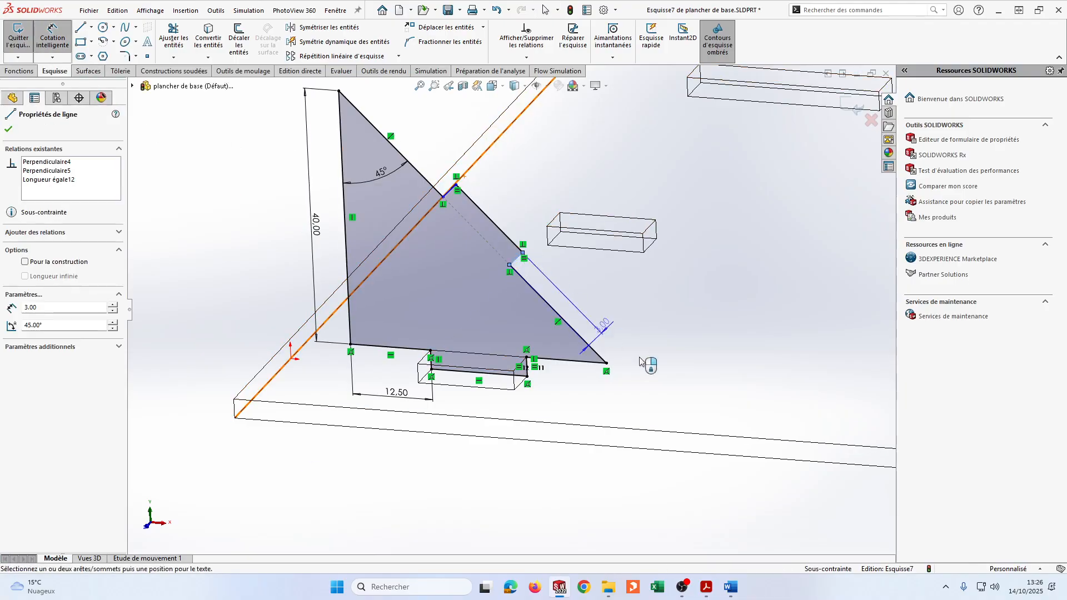
pyautogui.click(607, 363)
pyautogui.click(607, 316)
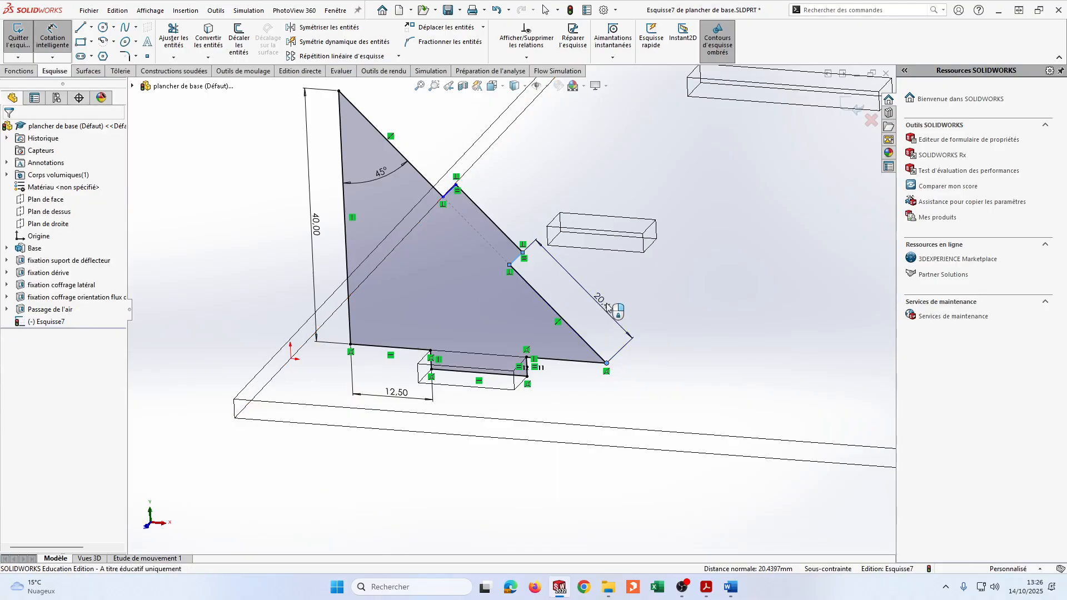
pyautogui.press('Return')
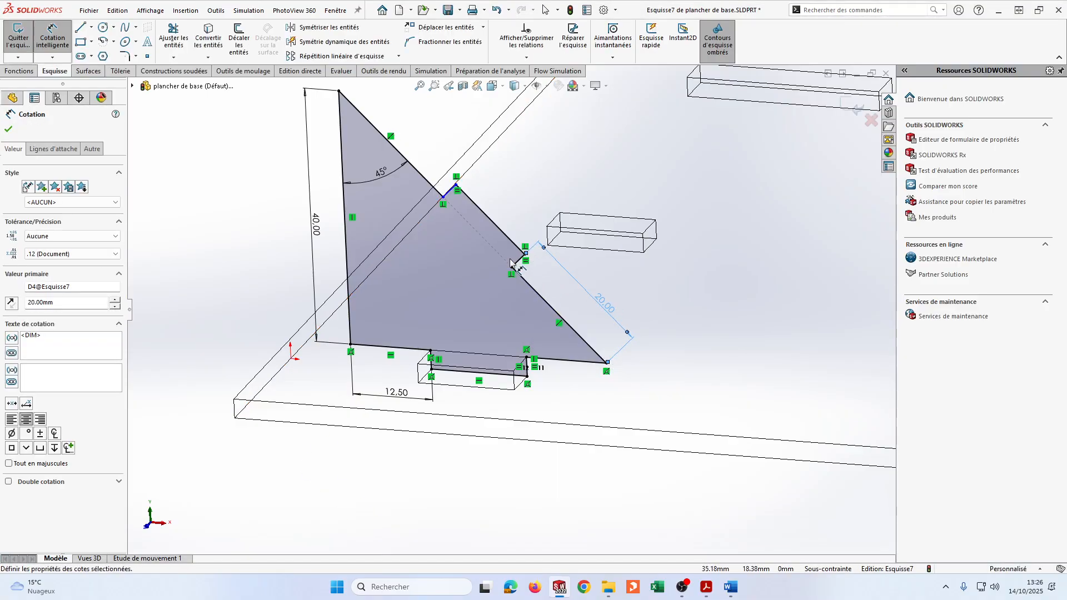
pyautogui.press('Escape')
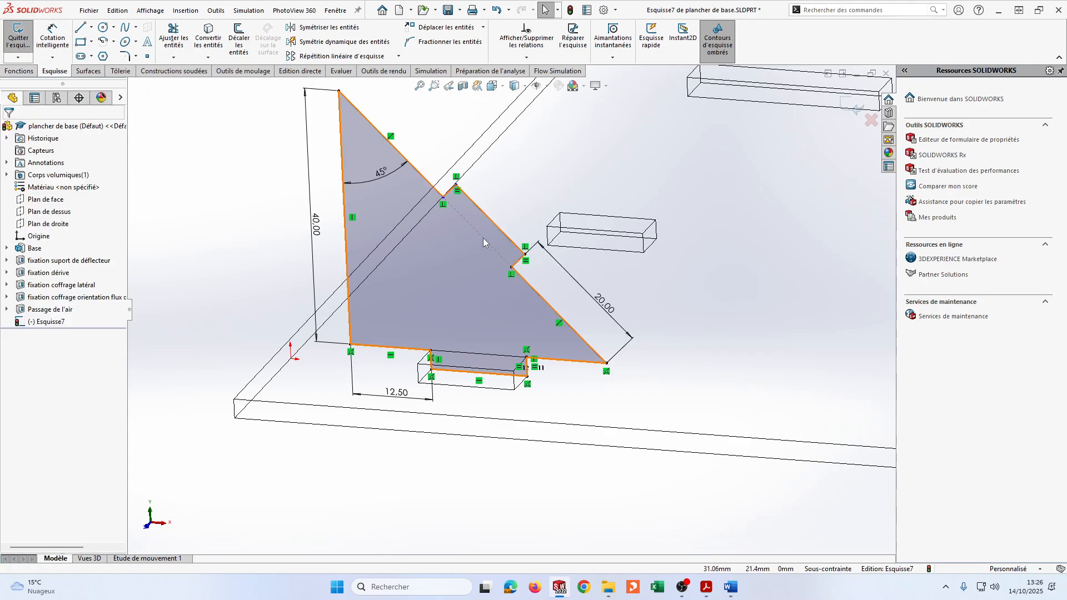
# Slide the slanted step's upper outer corner down the slope to about X 30.14, Y 26.60, and check the profile against the PDF drawing
pyautogui.click(457, 184)
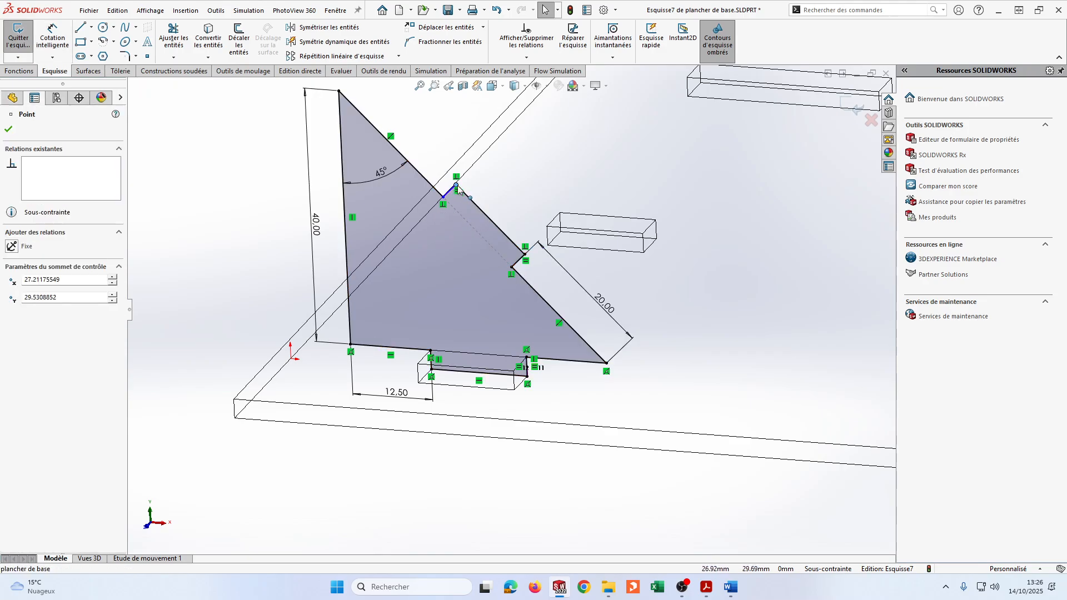
pyautogui.moveTo(457, 184); pyautogui.dragTo(476, 205)
pyautogui.hotkey('alt', 'Tab')
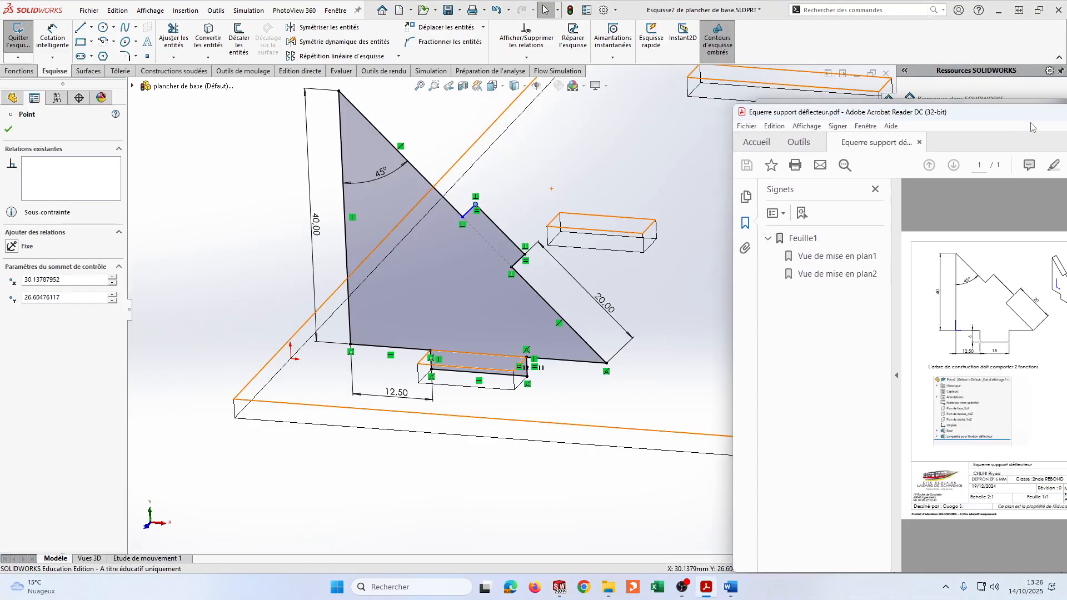
pyautogui.click(741, 115)
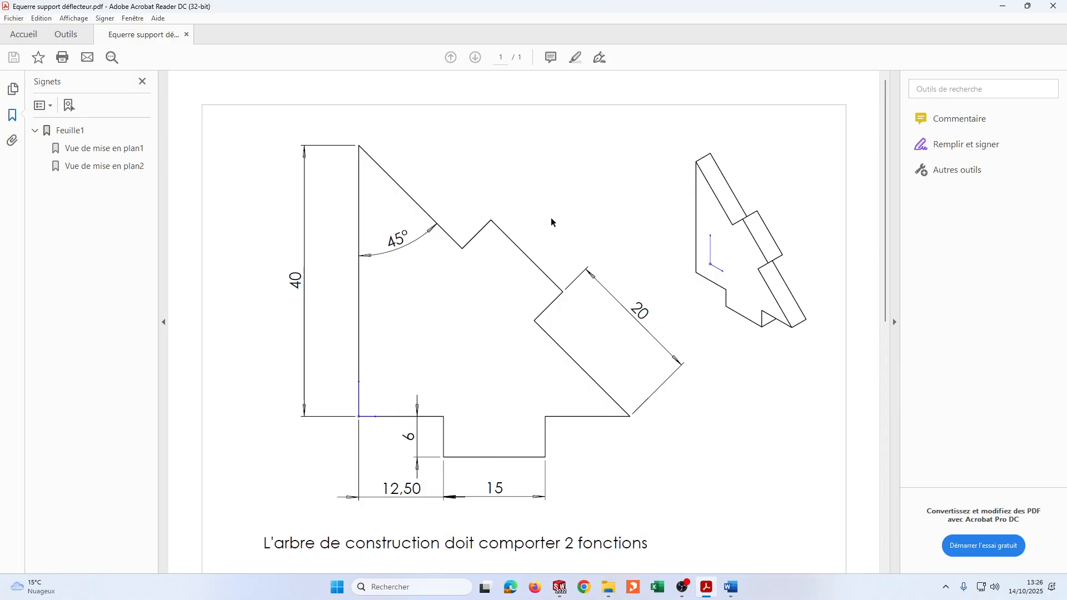
pyautogui.hotkey('alt', 'Tab')
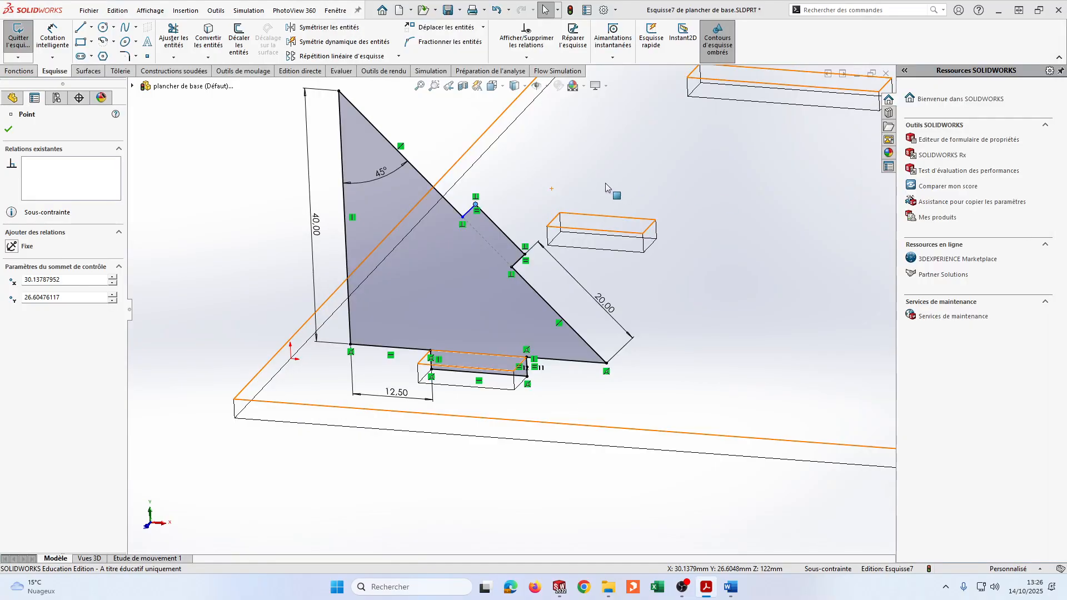
pyautogui.click(8, 129)
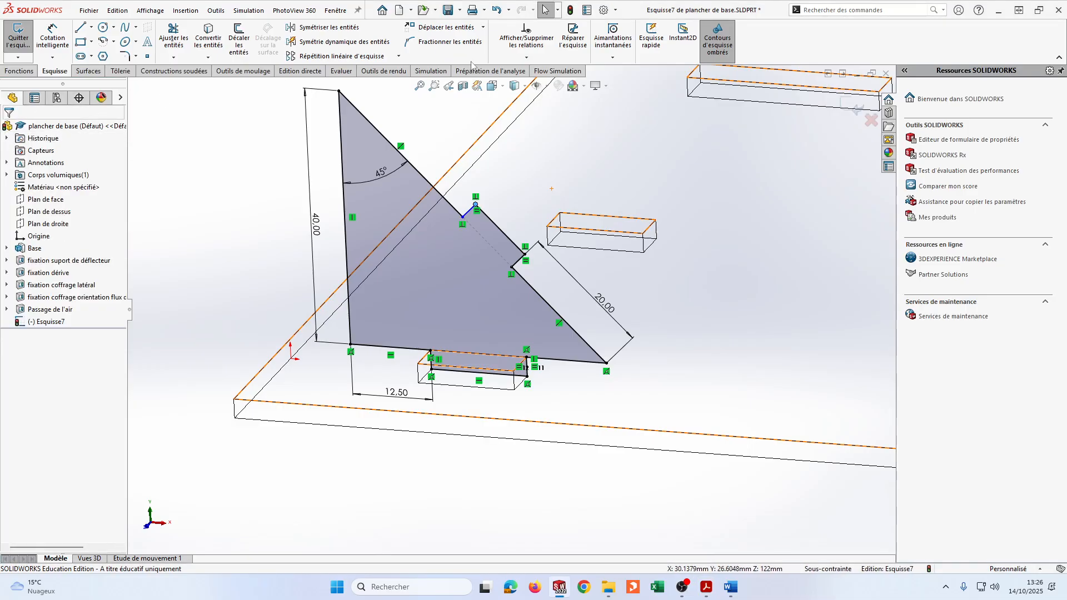
# Add an equal relation between the slanted step's long outer edge and the tab's bottom edge, removing the corner point from the selection
pyautogui.click(527, 57)
pyautogui.click(542, 85)
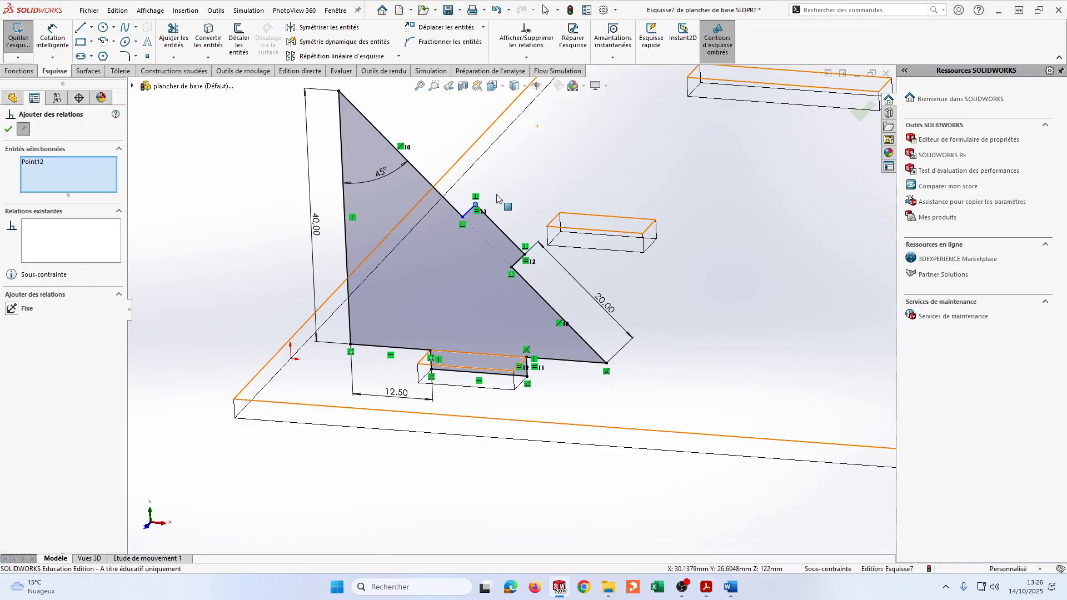
pyautogui.click(501, 229)
pyautogui.click(477, 371)
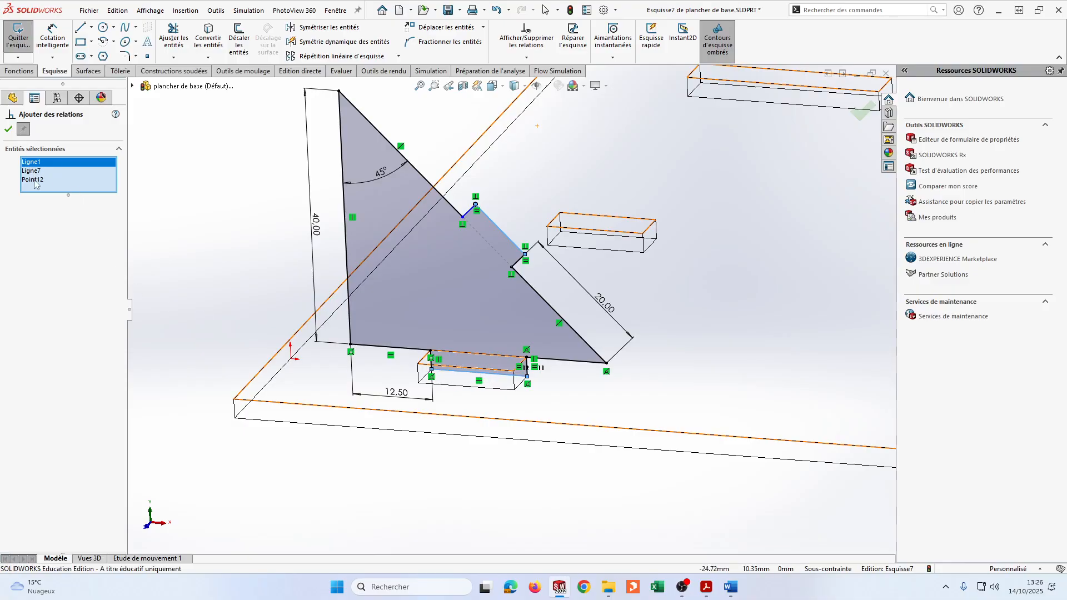
pyautogui.click(35, 180)
pyautogui.rightClick(35, 181)
pyautogui.click(67, 216)
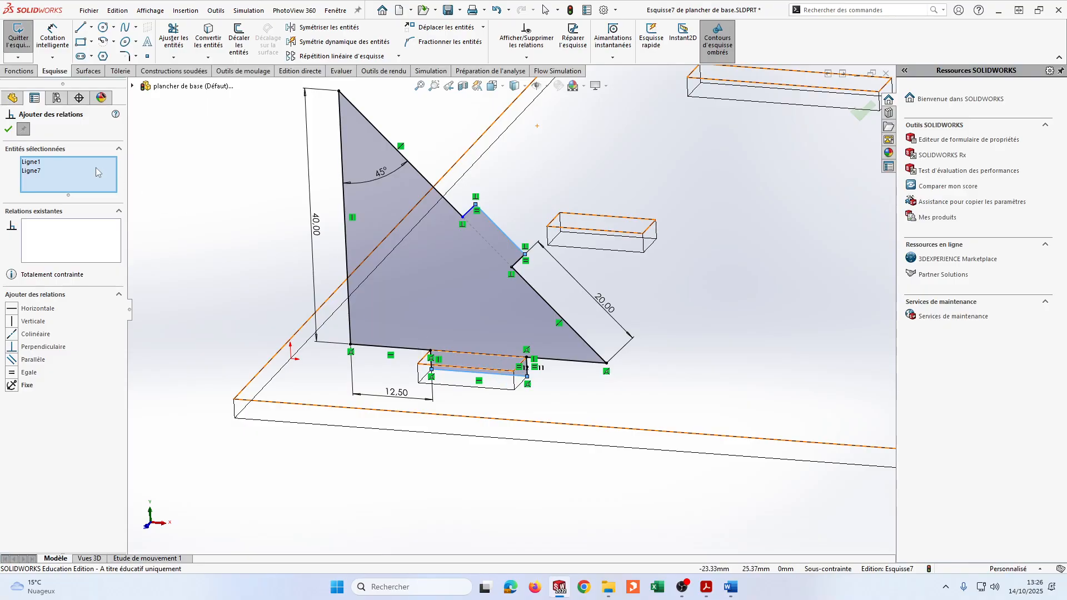
pyautogui.click(10, 361)
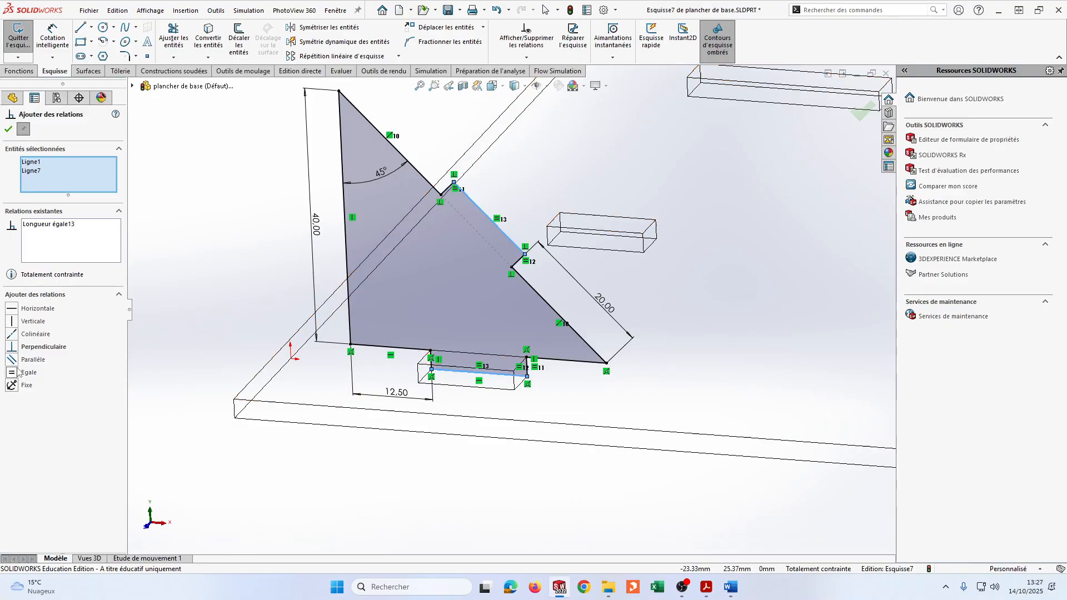
pyautogui.click(9, 129)
# Start an extruded boss from the bracket profile and switch the display to shaded with edges
pyautogui.scroll(6, 435, 198)
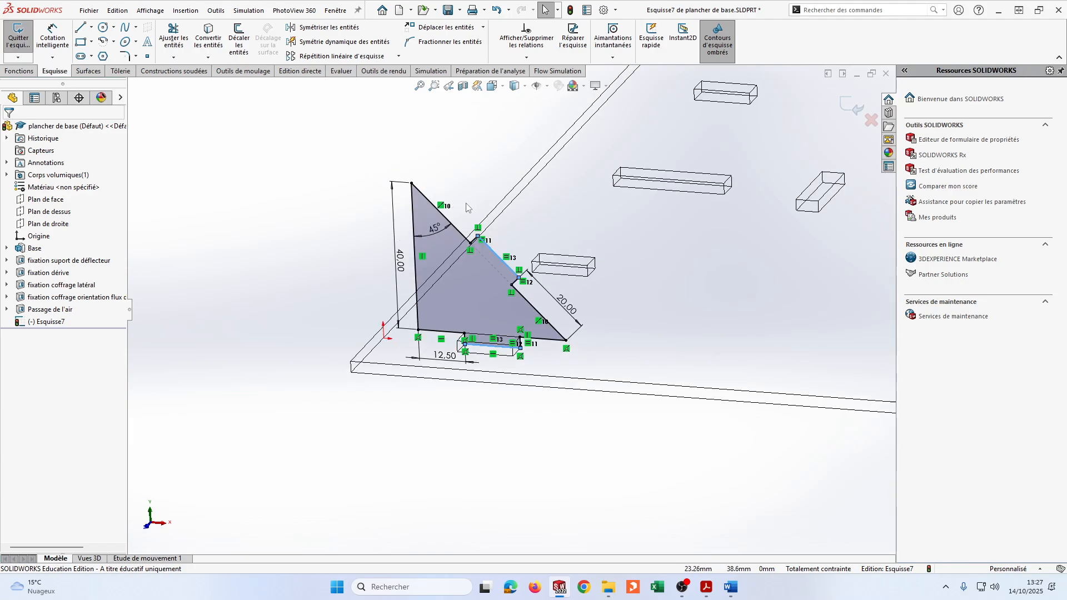
pyautogui.click(19, 71)
pyautogui.click(26, 38)
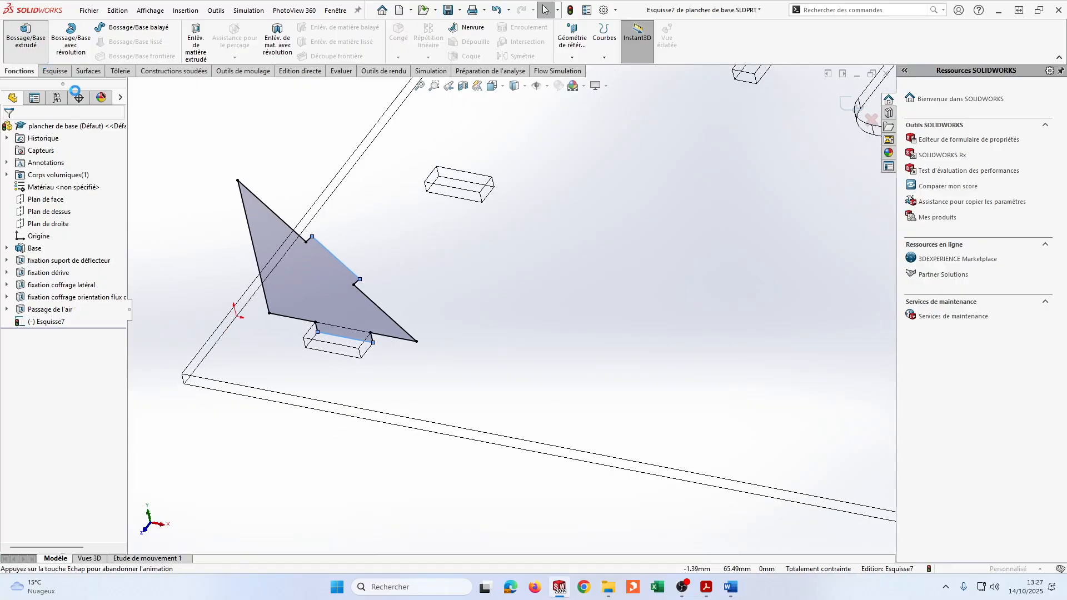
pyautogui.click(514, 86)
pyautogui.click(517, 109)
pyautogui.moveTo(476, 217); pyautogui.dragTo(108, 312, button='middle')
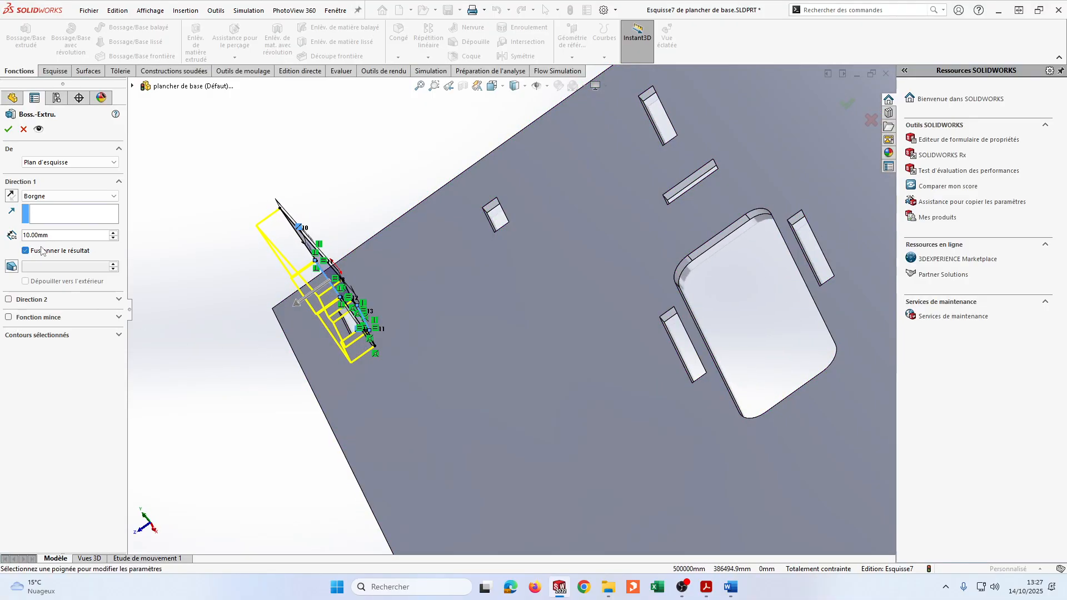
# Extrude the bracket profile up to the far side face of the base plate's slot, without merging the result
pyautogui.click(26, 250)
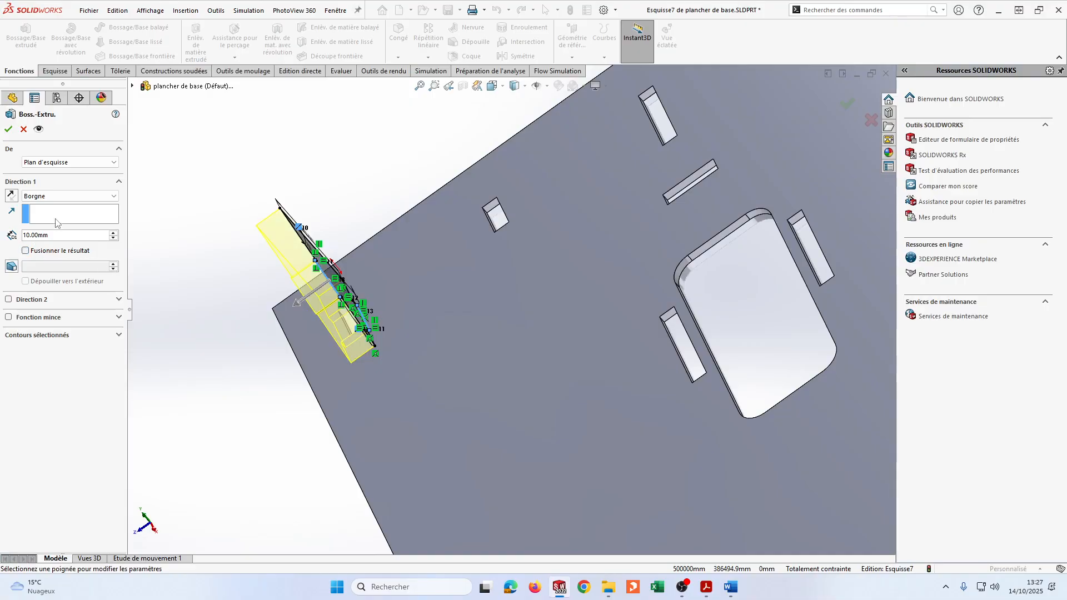
pyautogui.click(72, 196)
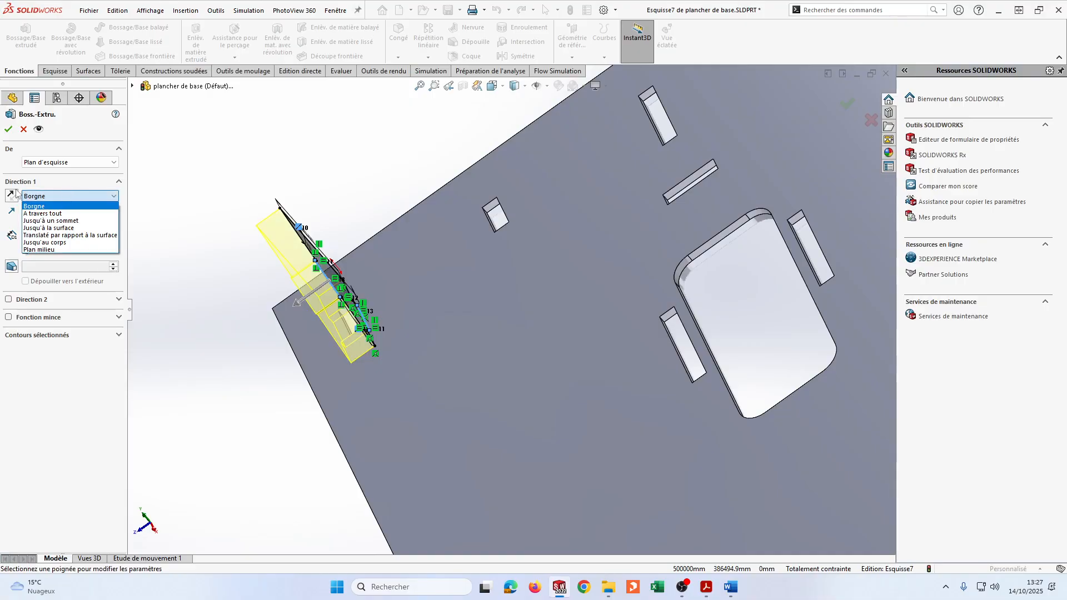
pyautogui.click(48, 228)
pyautogui.scroll(-5, 323, 291)
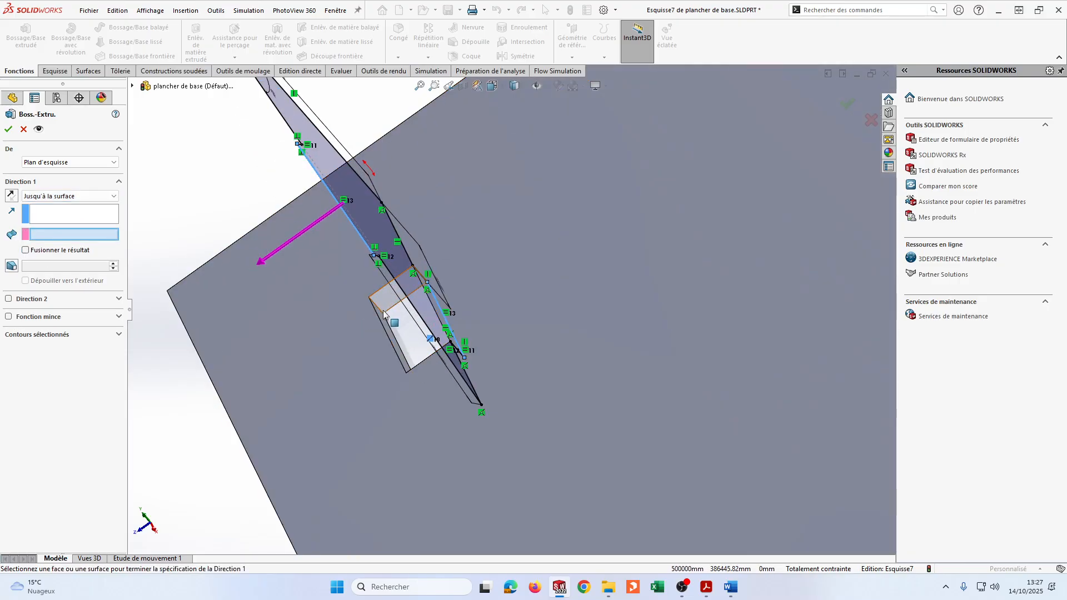
pyautogui.click(382, 320)
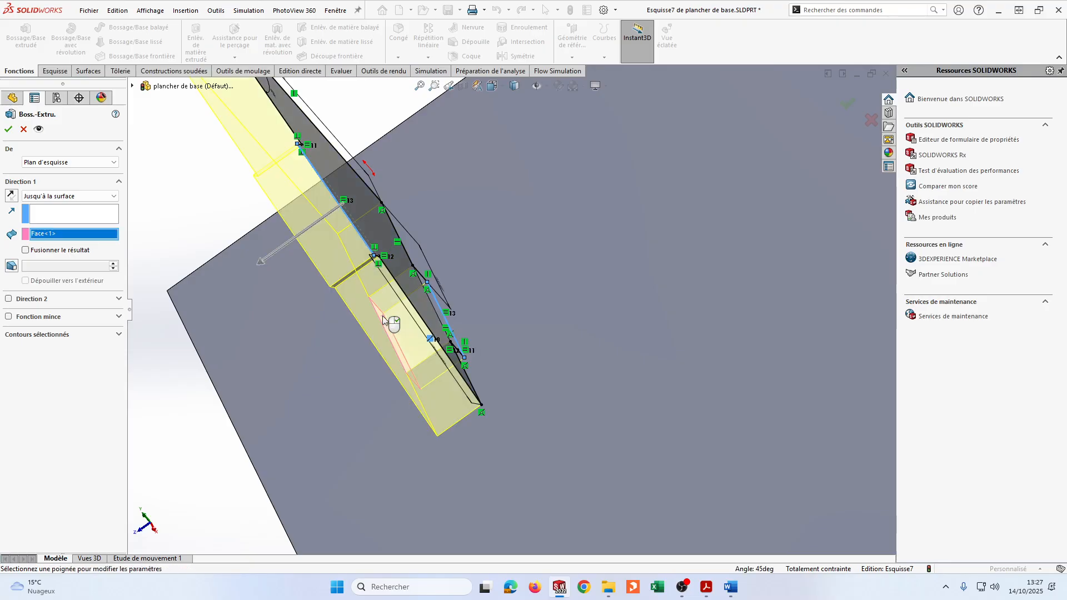
pyautogui.click(8, 130)
pyautogui.scroll(3, 195, 206)
pyautogui.moveTo(347, 281); pyautogui.dragTo(149, 333, button='middle')
pyautogui.scroll(2, 435, 292)
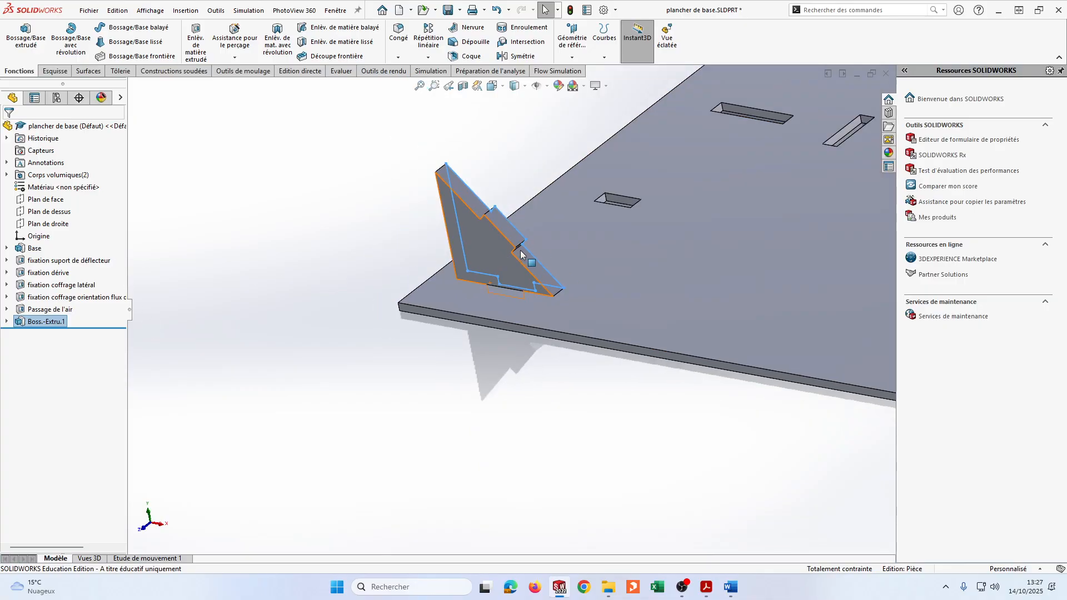
# Expand the solid bodies folder and rename the base plate's body as "plancher de base"
pyautogui.click(7, 174)
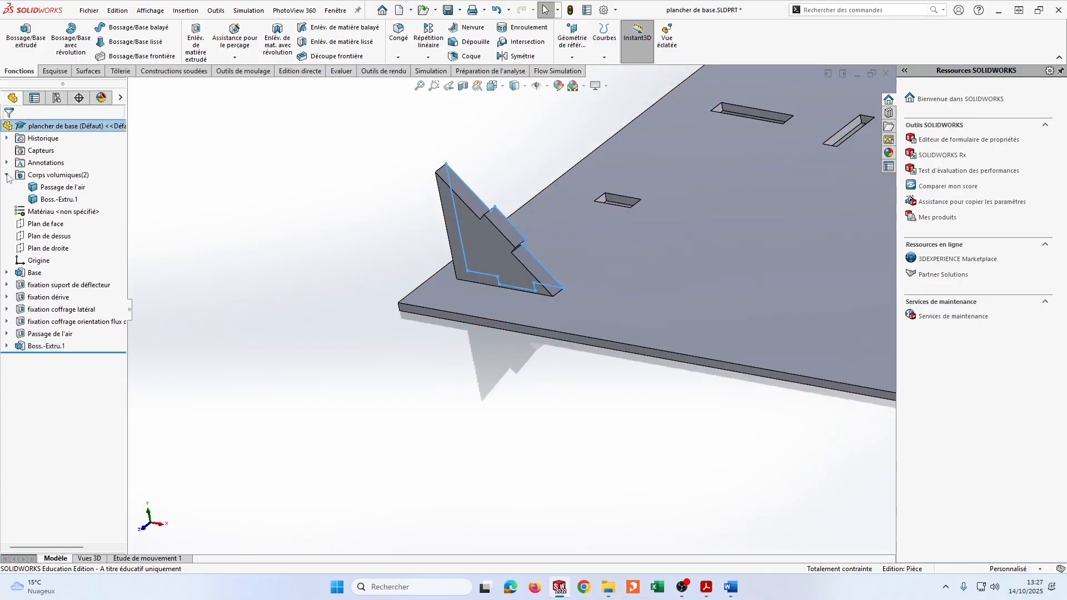
pyautogui.click(63, 187)
pyautogui.scroll(2, 333, 283)
pyautogui.scroll(4, 367, 291)
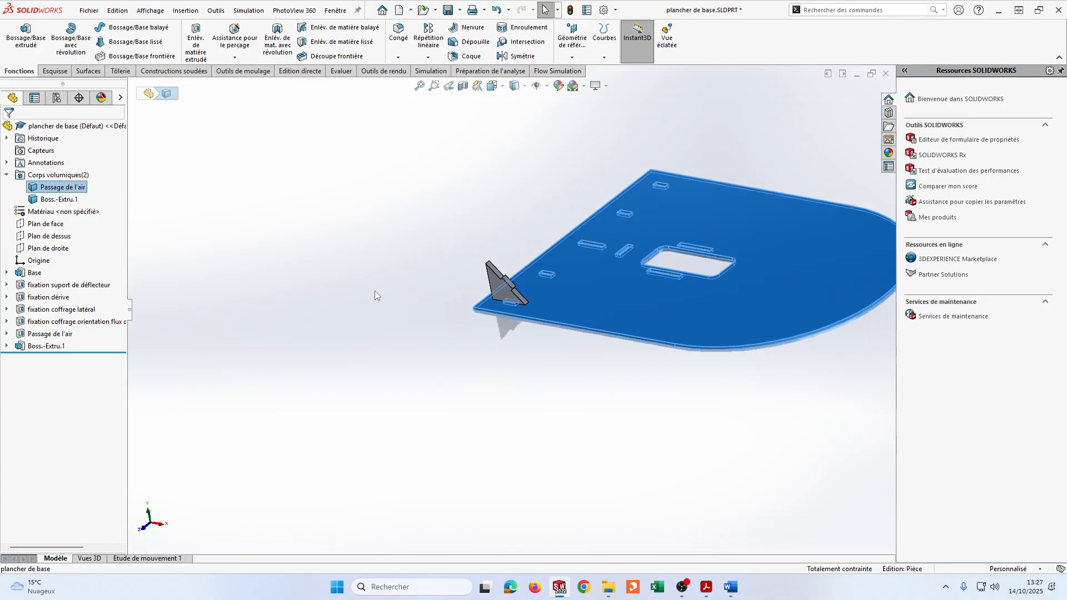
pyautogui.scroll(2, 556, 275)
pyautogui.scroll(-2, 561, 275)
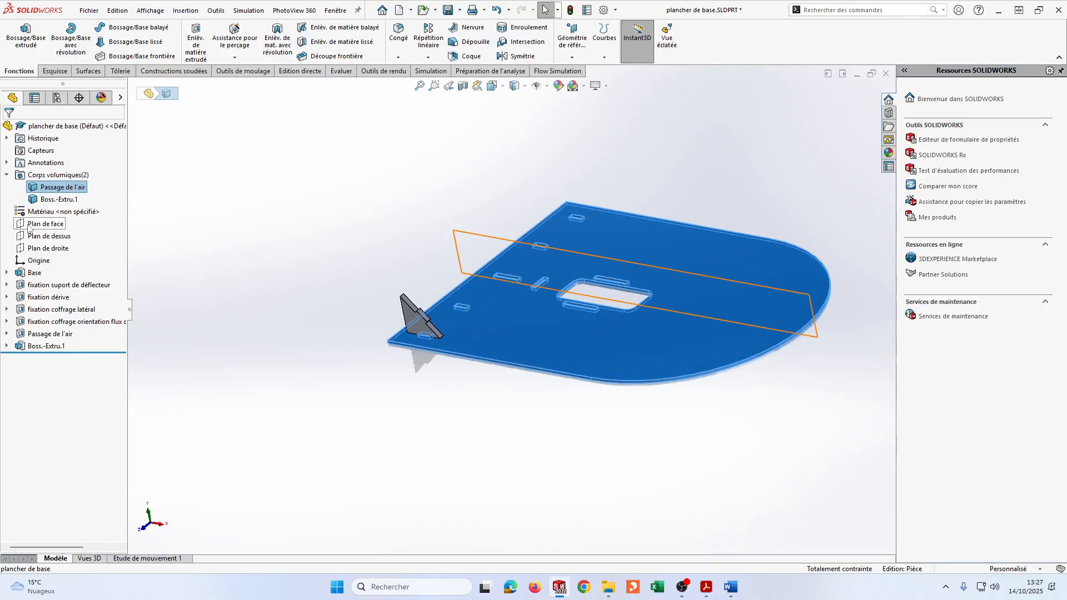
pyautogui.click(68, 188)
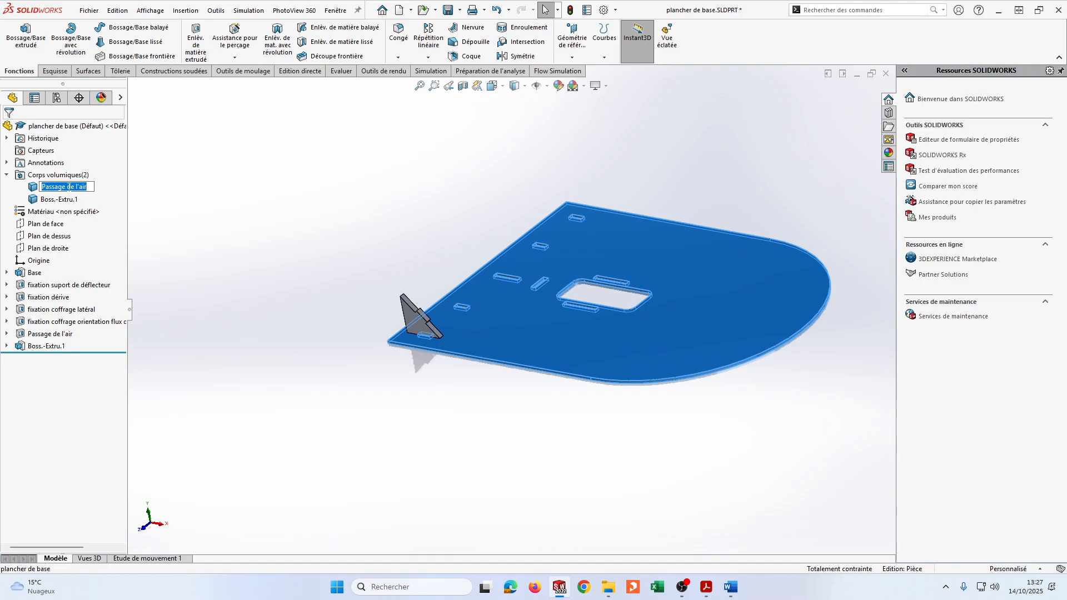
pyautogui.write('plancher de base')
pyautogui.press('Return')
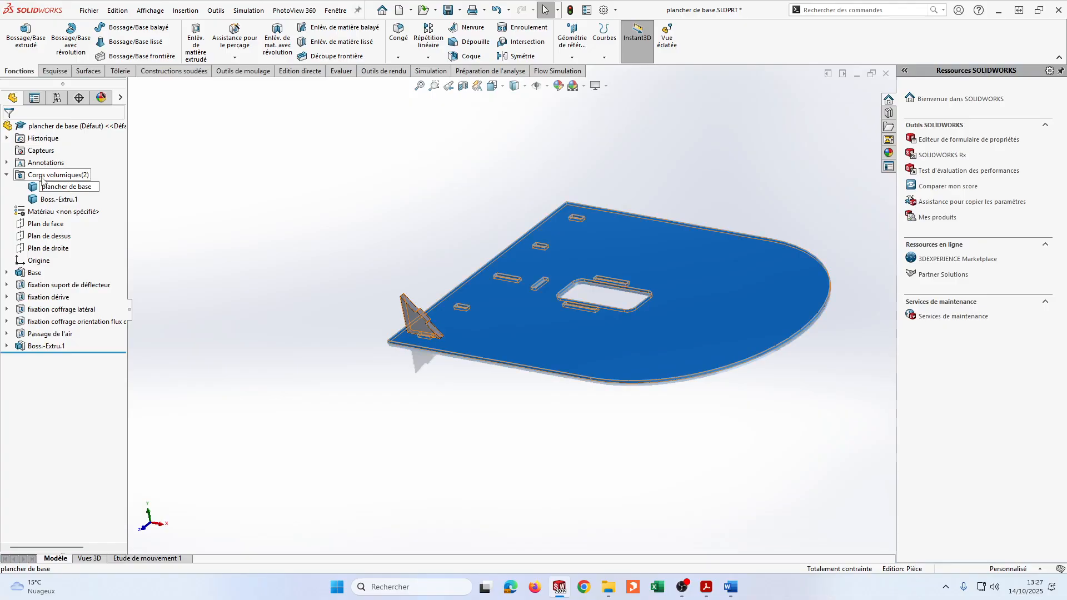
# Select the bracket's body and look up the part name in the title block of the PDF drawing in Acrobat Reader
pyautogui.click(59, 199)
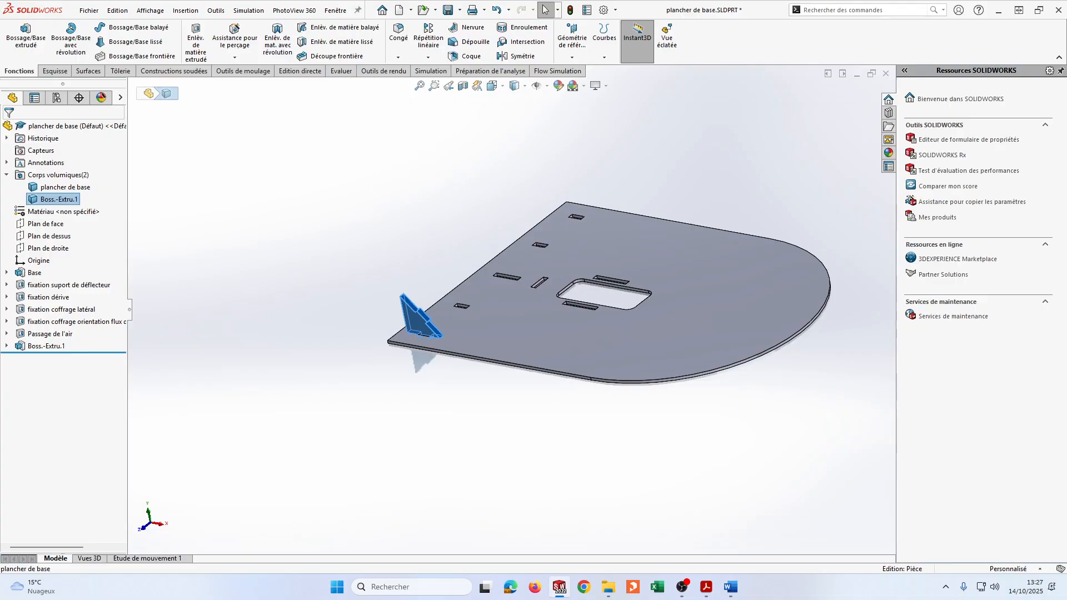
pyautogui.hotkey('alt', 'Tab')
pyautogui.click(792, 105)
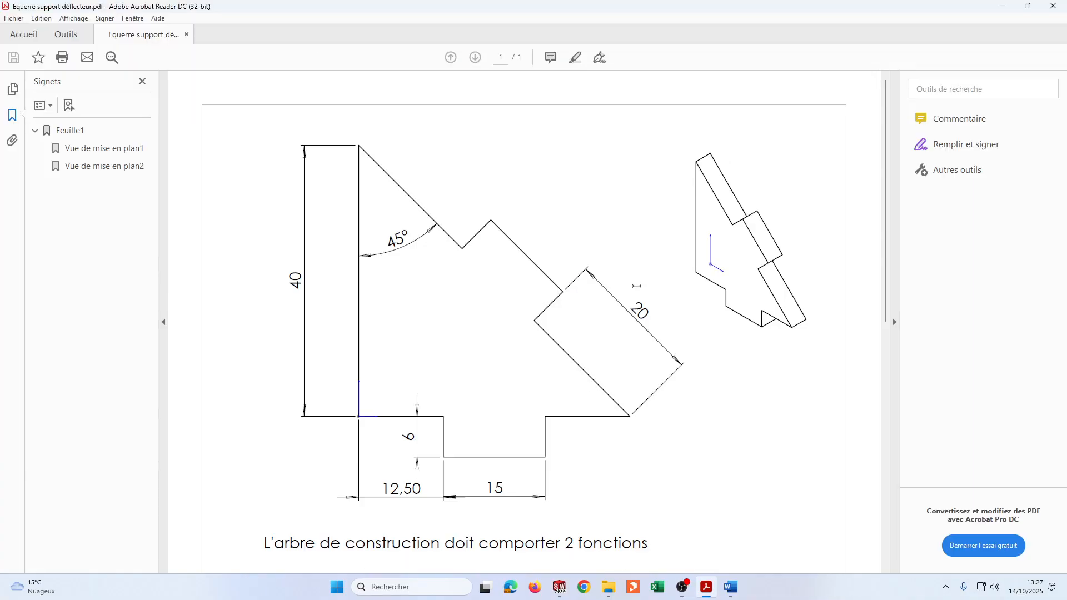
pyautogui.scroll(-6, 606, 444)
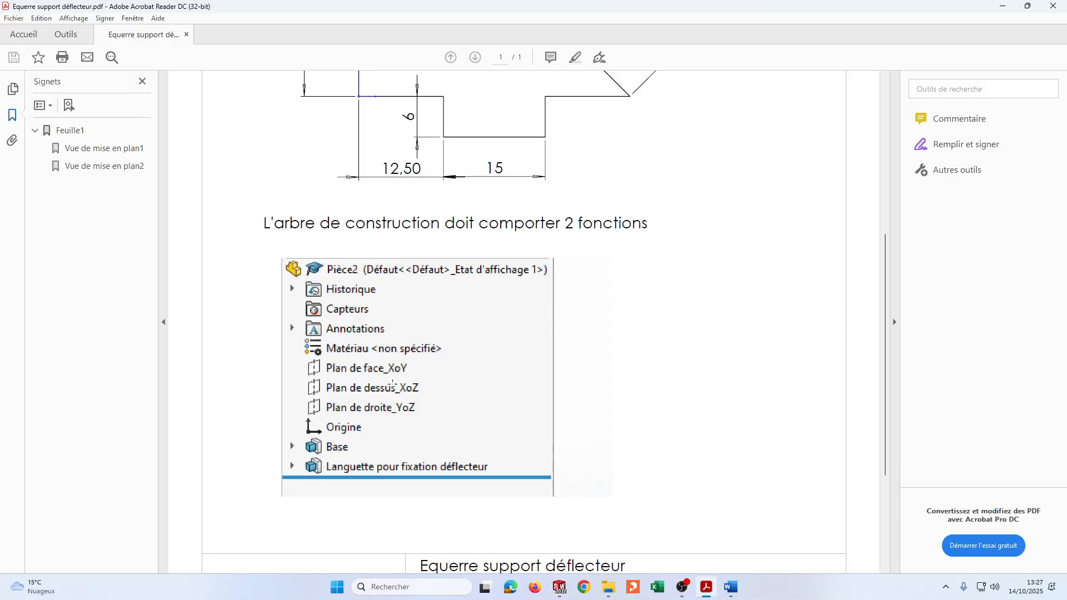
pyautogui.scroll(-2, 393, 385)
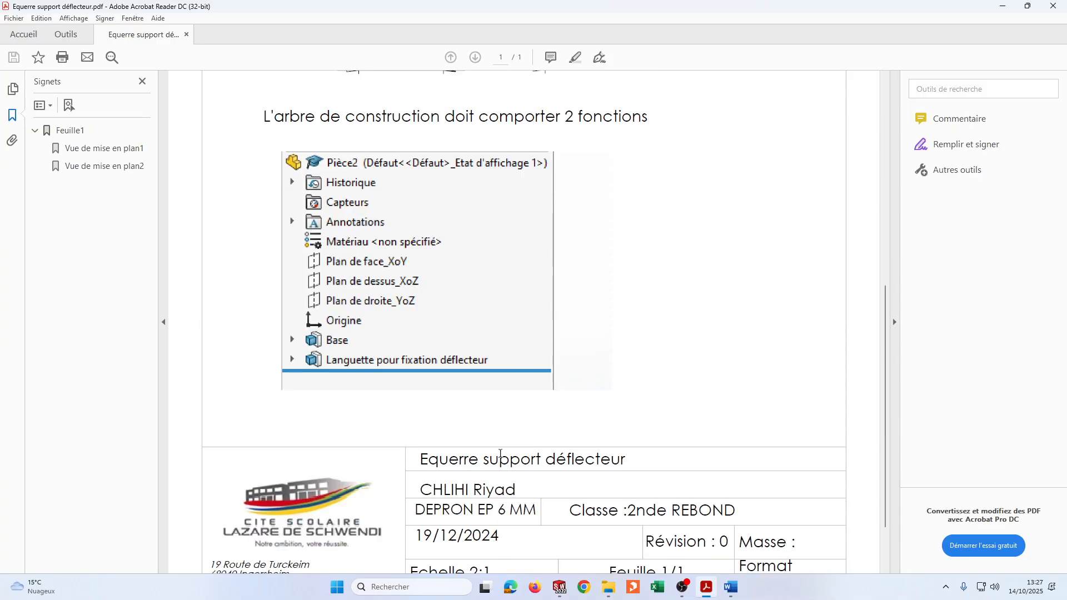
pyautogui.doubleClick(788, 8)
pyautogui.hotkey('alt', 'Tab')
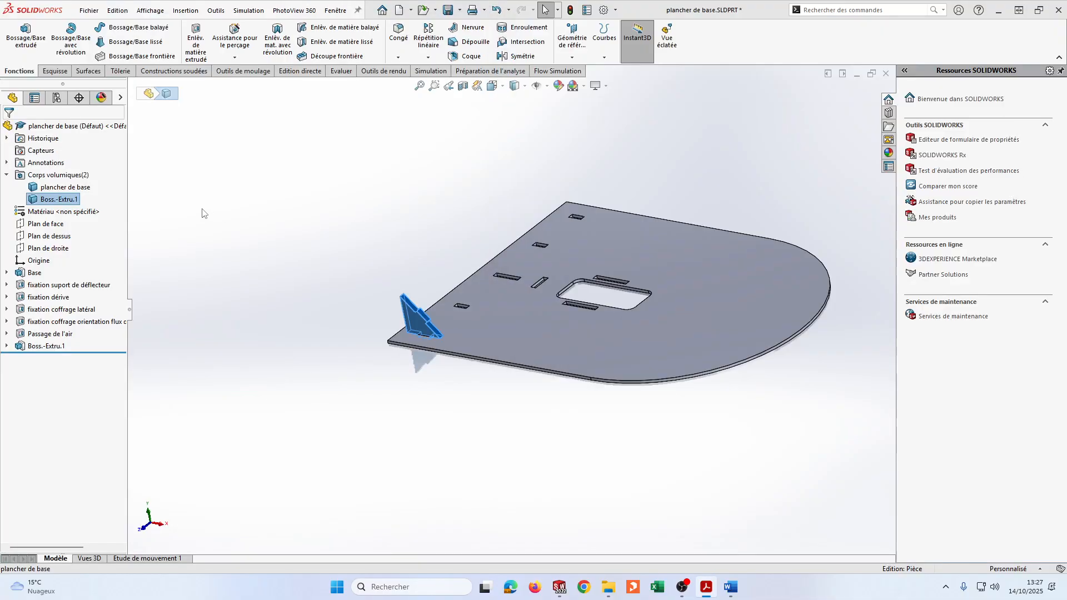
# Rename the bracket's solid body as "Equerre support de déflecteur"
pyautogui.click(61, 200)
pyautogui.write('Equerre support de défl')
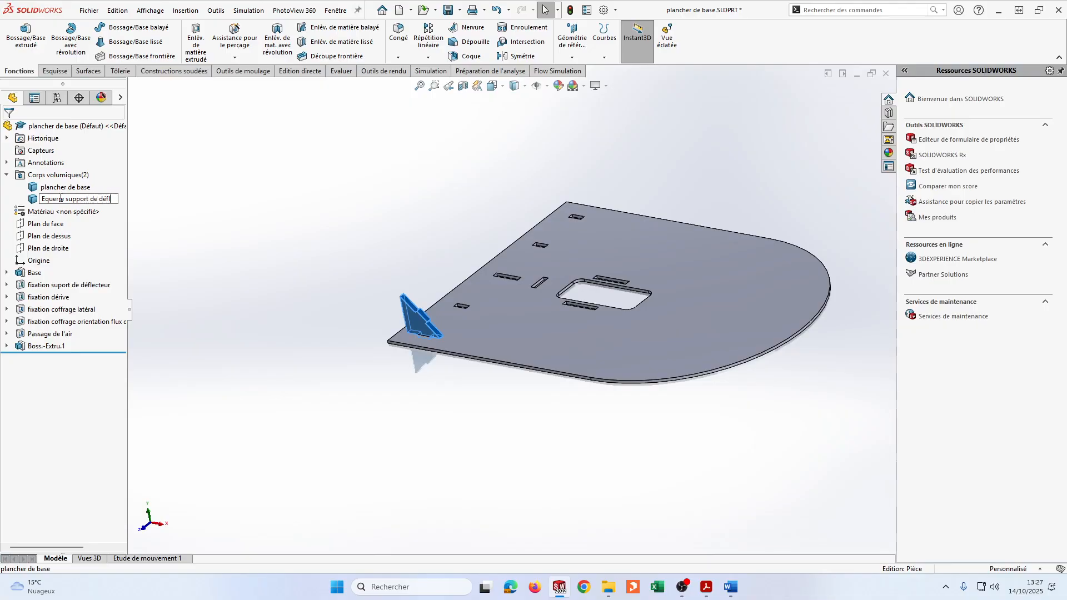
pyautogui.write('ecteur')
pyautogui.click(254, 438)
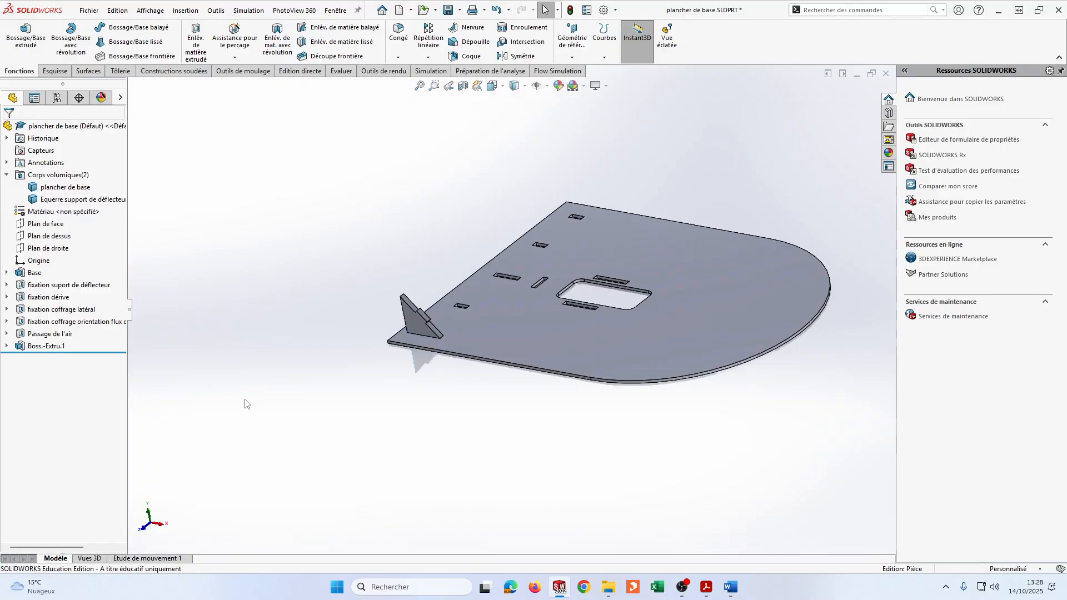
# Rename the bracket's boss extrusion feature as "Equerre"
pyautogui.click(52, 347)
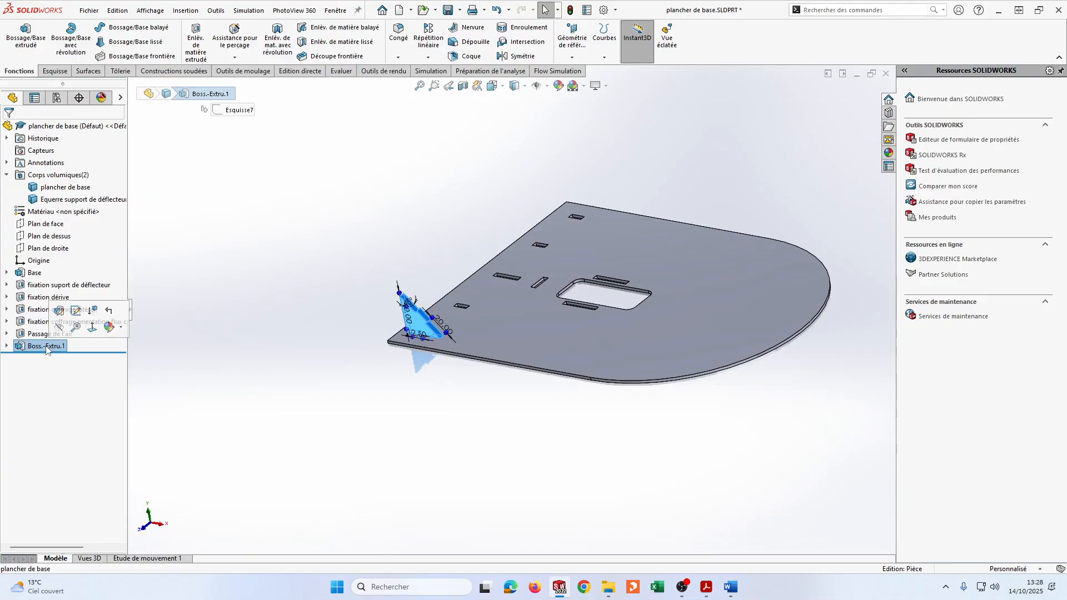
pyautogui.click(46, 347)
pyautogui.write('Equerre')
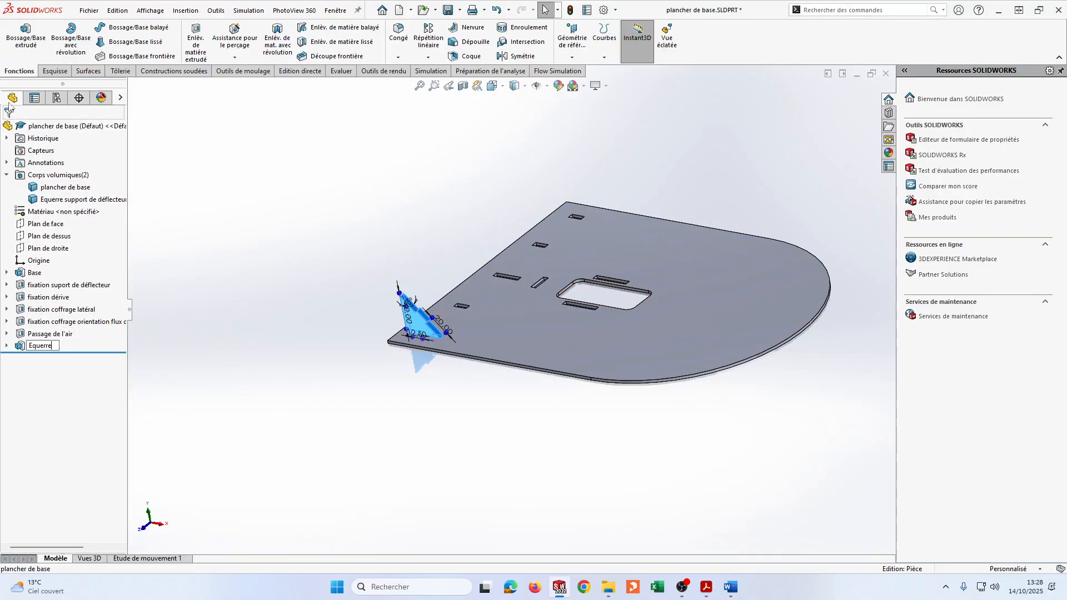
pyautogui.click(273, 201)
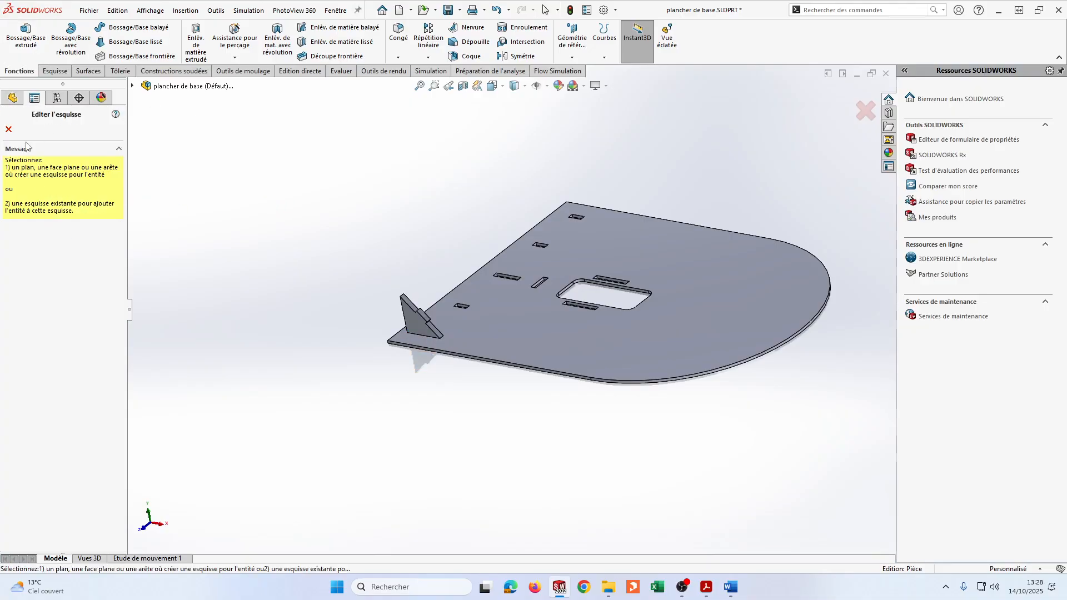
pyautogui.click(8, 130)
# Highlight the bracket body and the base plate body in turn to check which solid each name refers to
pyautogui.moveTo(308, 264); pyautogui.dragTo(341, 248, button='middle')
pyautogui.click(78, 199)
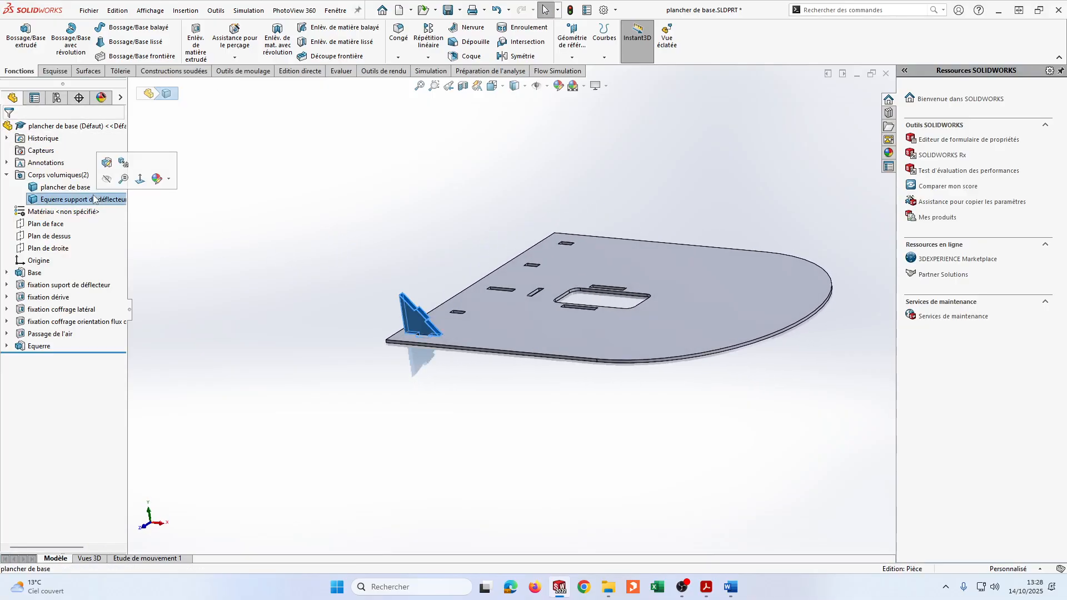
pyautogui.click(78, 189)
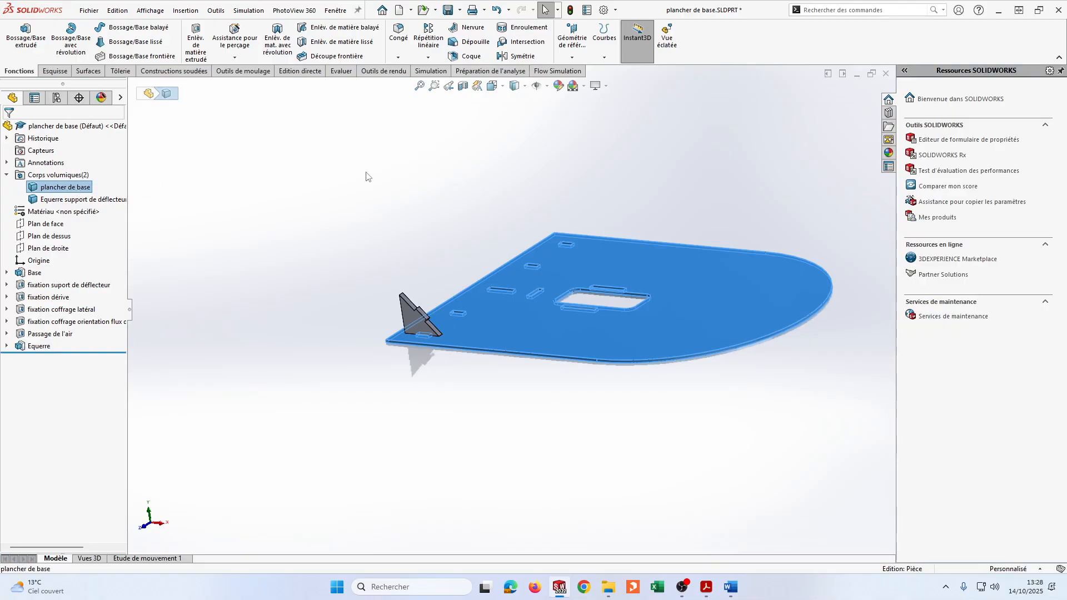
pyautogui.click(452, 248)
# Sketch on the side face of the base plate's second deflector support slot and convert the bracket profile Esquisse7 into it
pyautogui.scroll(-6, 455, 248)
pyautogui.scroll(-2, 503, 395)
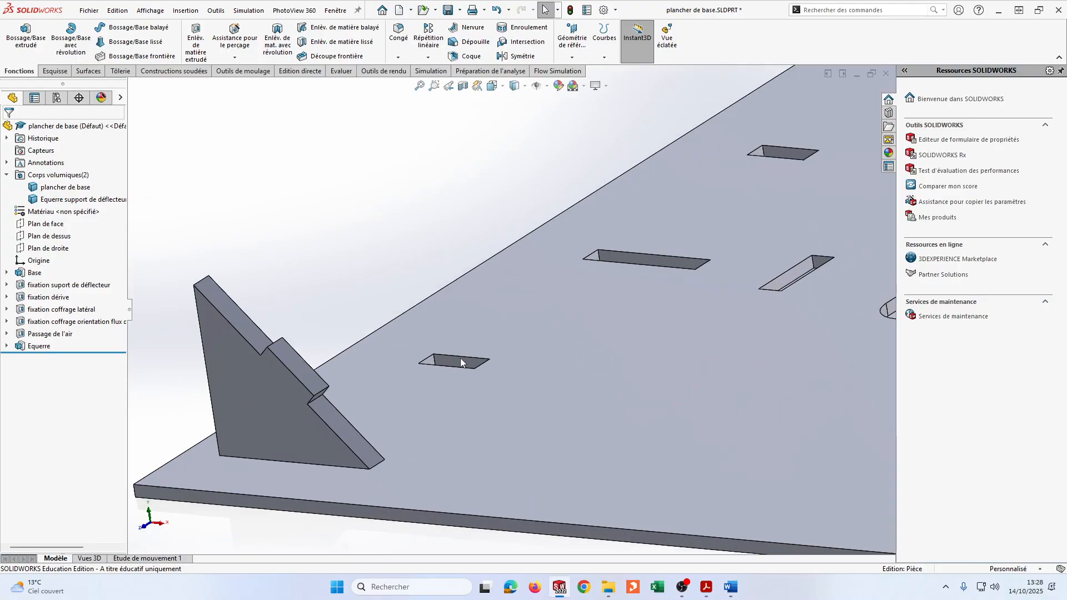
pyautogui.click(464, 363)
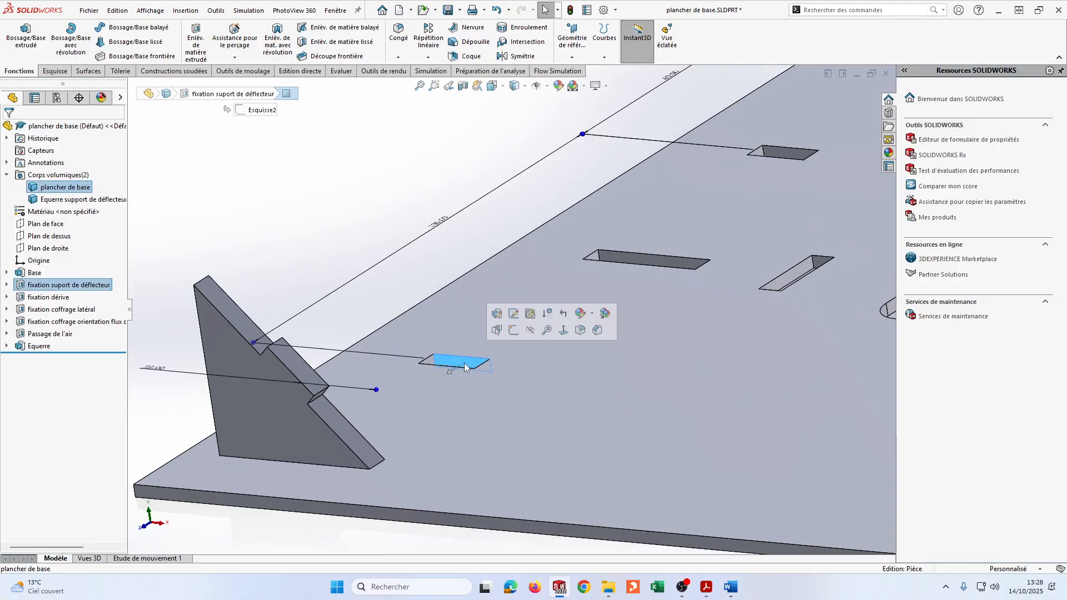
pyautogui.click(514, 333)
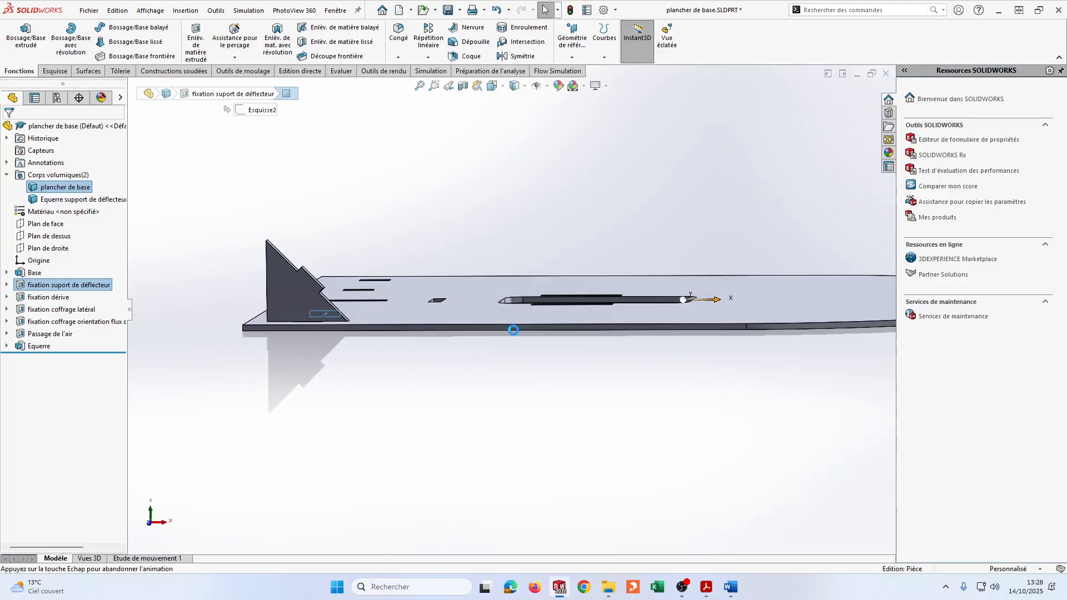
pyautogui.scroll(-2, 272, 305)
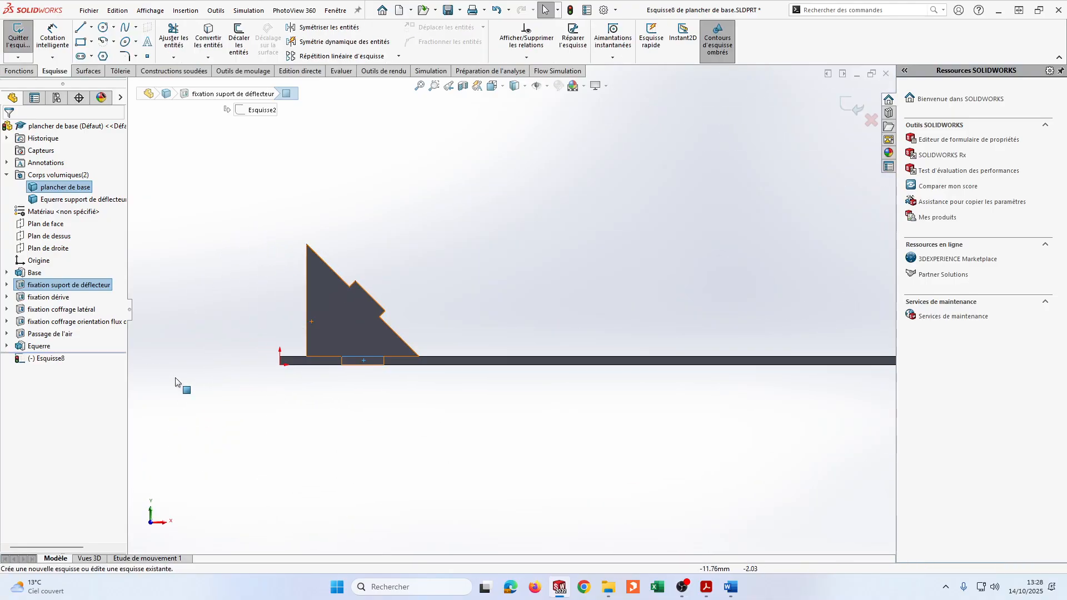
pyautogui.click(7, 346)
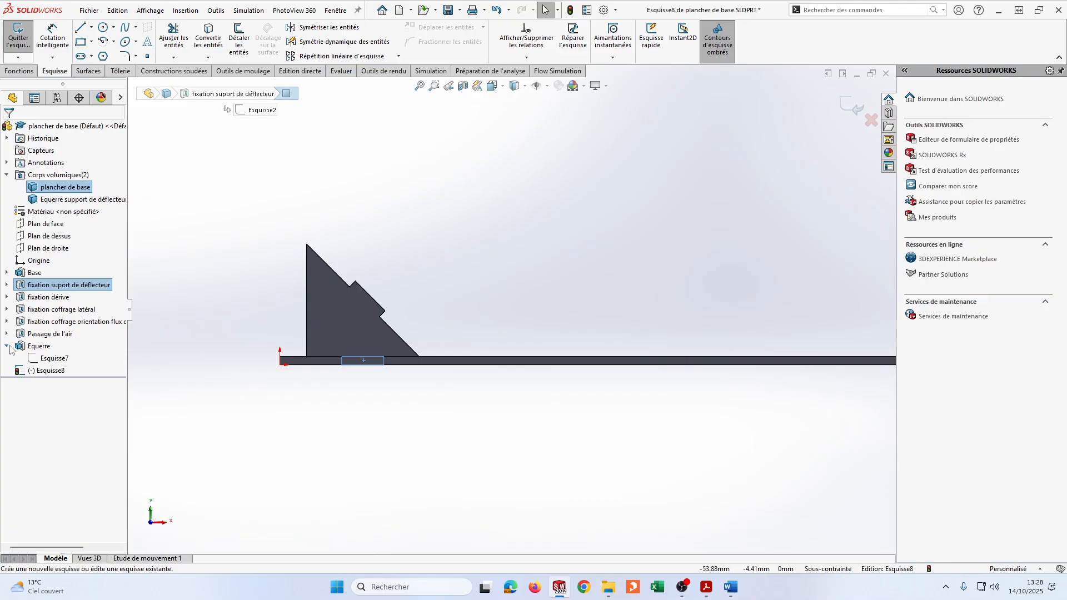
pyautogui.click(54, 359)
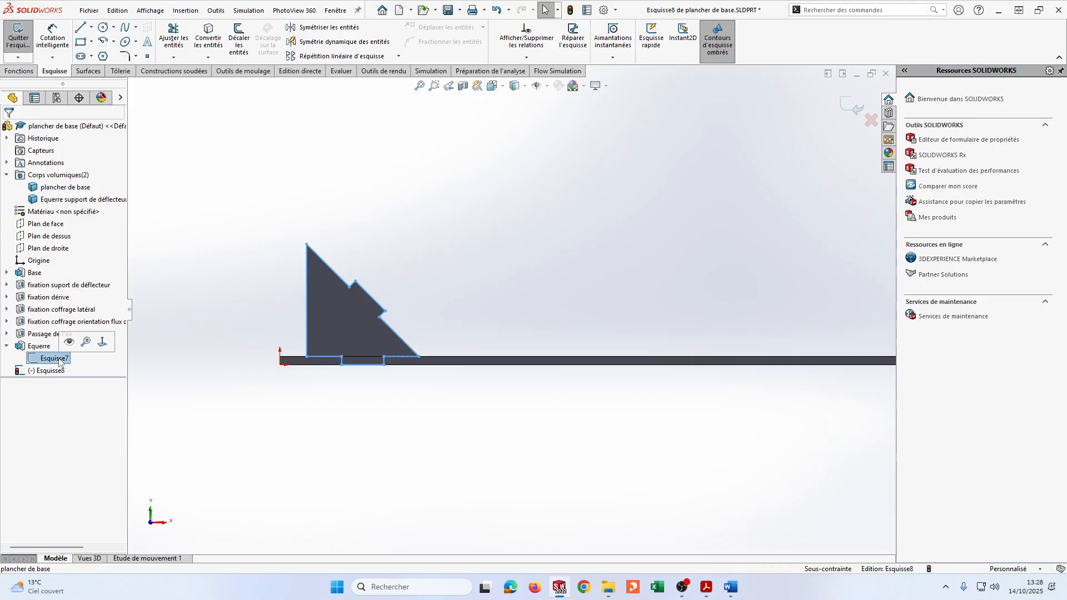
pyautogui.click(208, 34)
pyautogui.moveTo(422, 208)
pyautogui.mouseDown(button='middle')
pyautogui.moveTo(399, 236)
pyautogui.moveTo(173, 251)
pyautogui.mouseUp(button='middle')
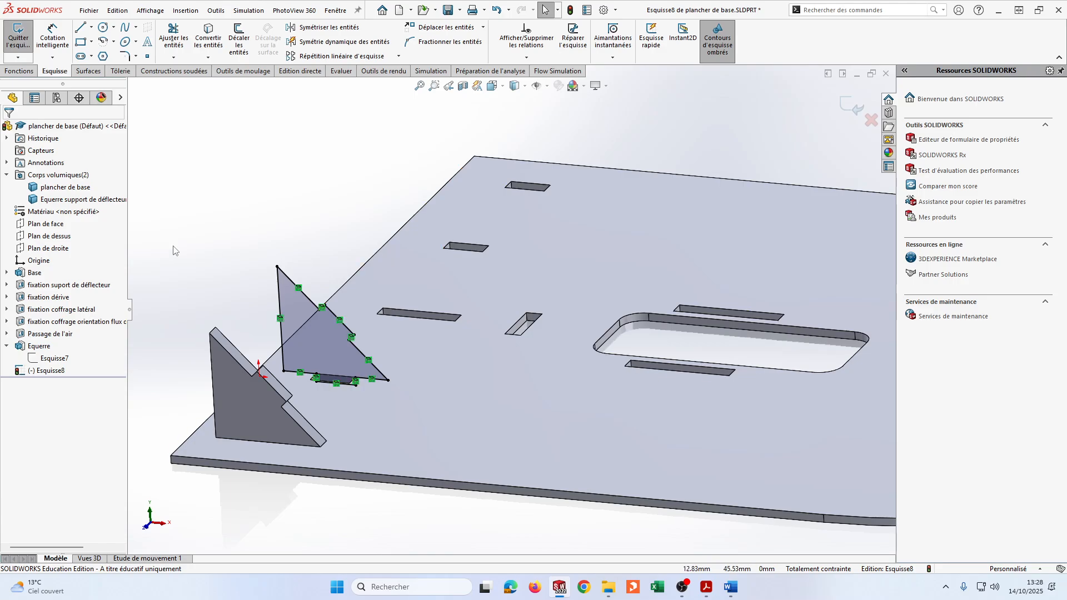
# Extrude the second bracket profile up to the opposite side face of its slot, without merging the result
pyautogui.click(19, 71)
pyautogui.click(26, 36)
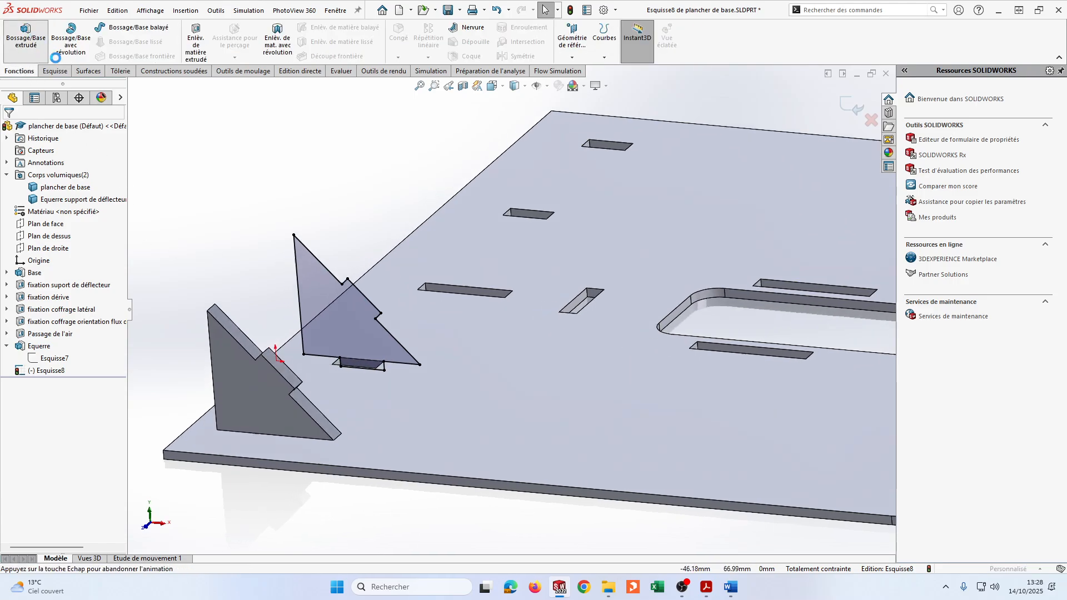
pyautogui.moveTo(500, 278); pyautogui.dragTo(600, 200, button='middle')
pyautogui.scroll(-5, 570, 197)
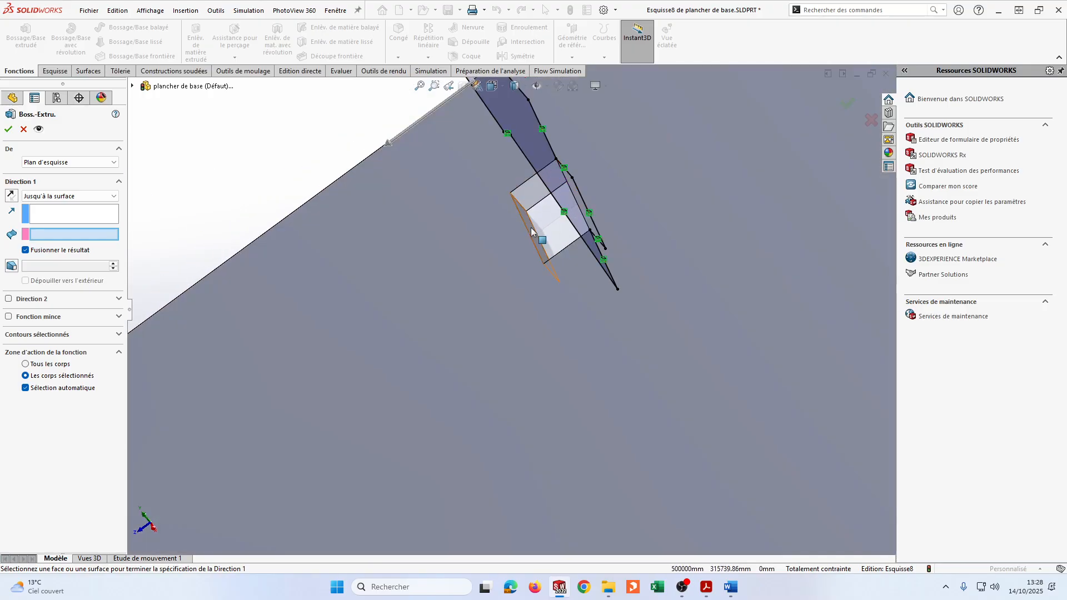
pyautogui.click(533, 232)
pyautogui.click(45, 251)
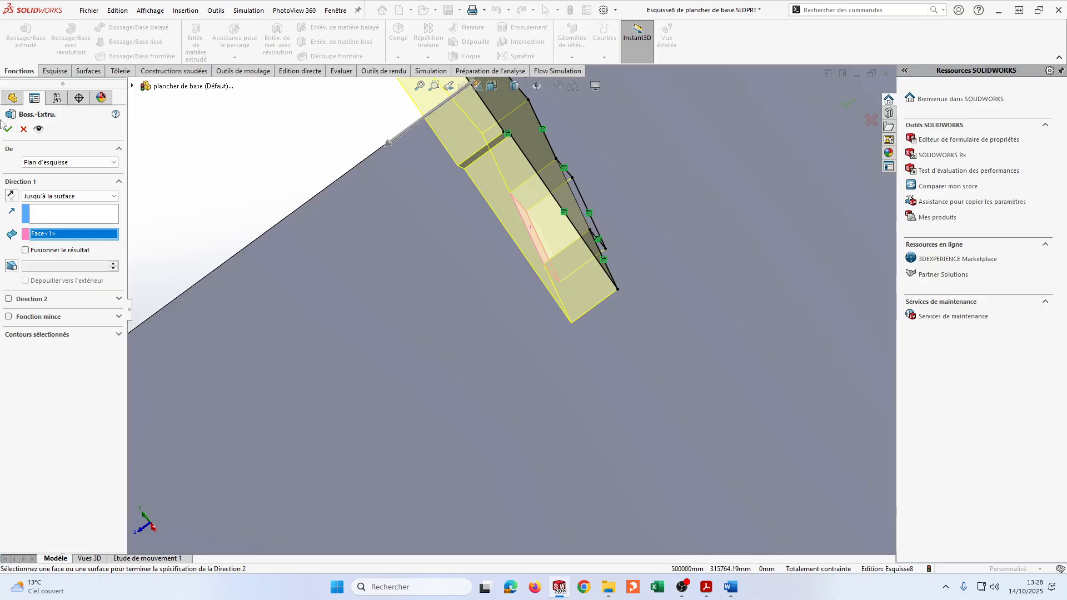
pyautogui.click(9, 129)
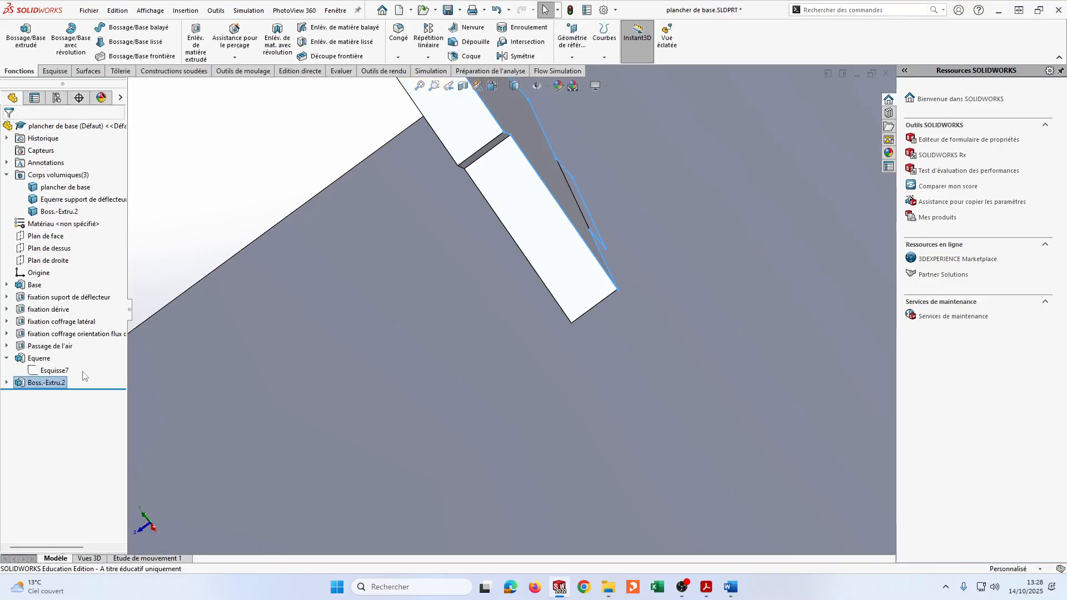
# Rename the first bracket's solid body as "Equerre support de déflecteur1"
pyautogui.click(66, 212)
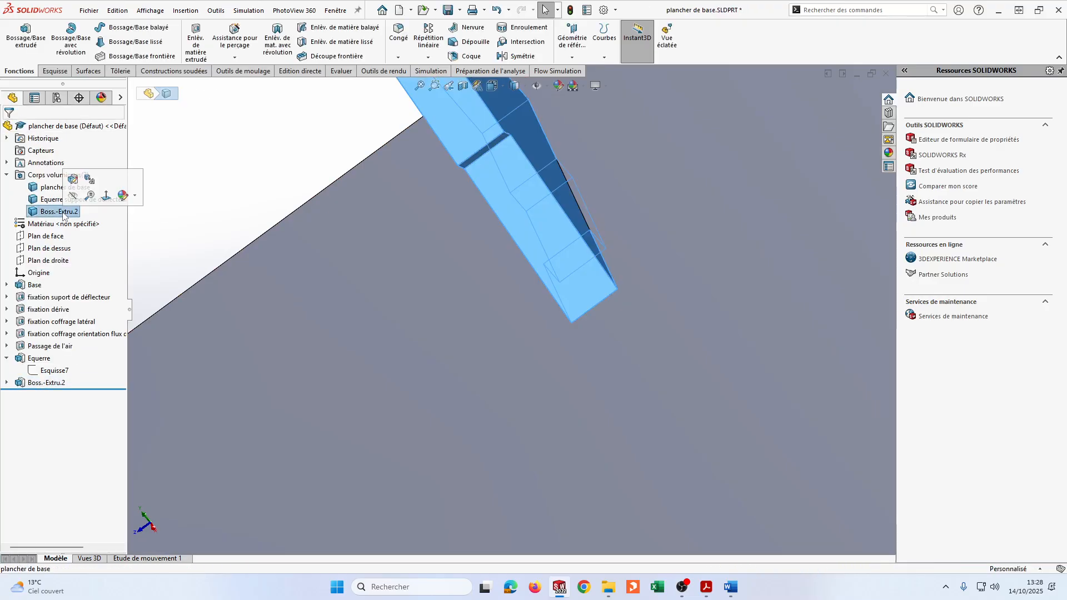
pyautogui.click(60, 201)
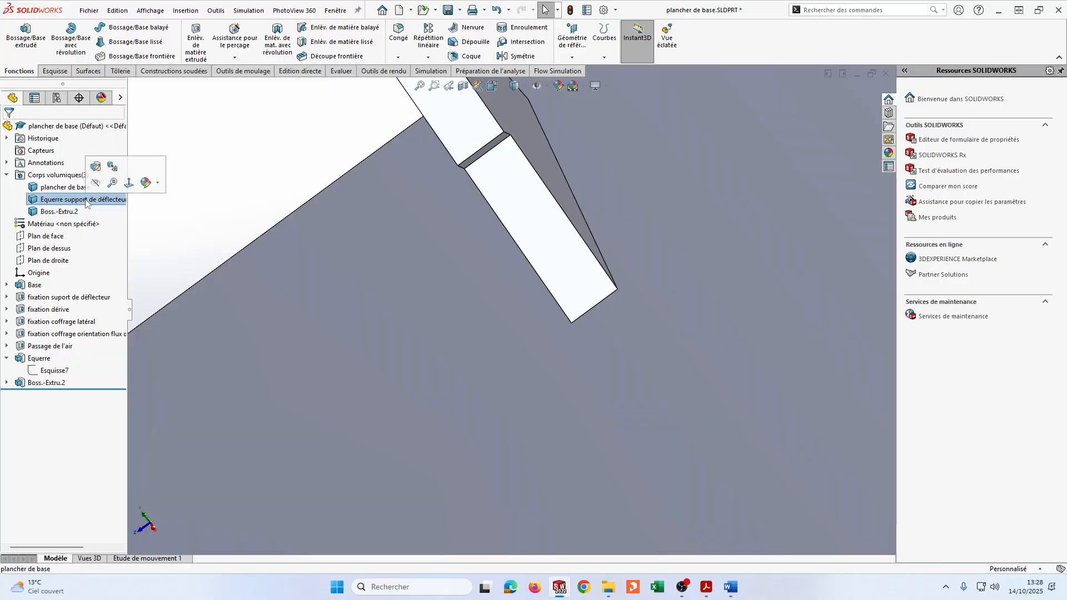
pyautogui.click(111, 201)
pyautogui.click(106, 199)
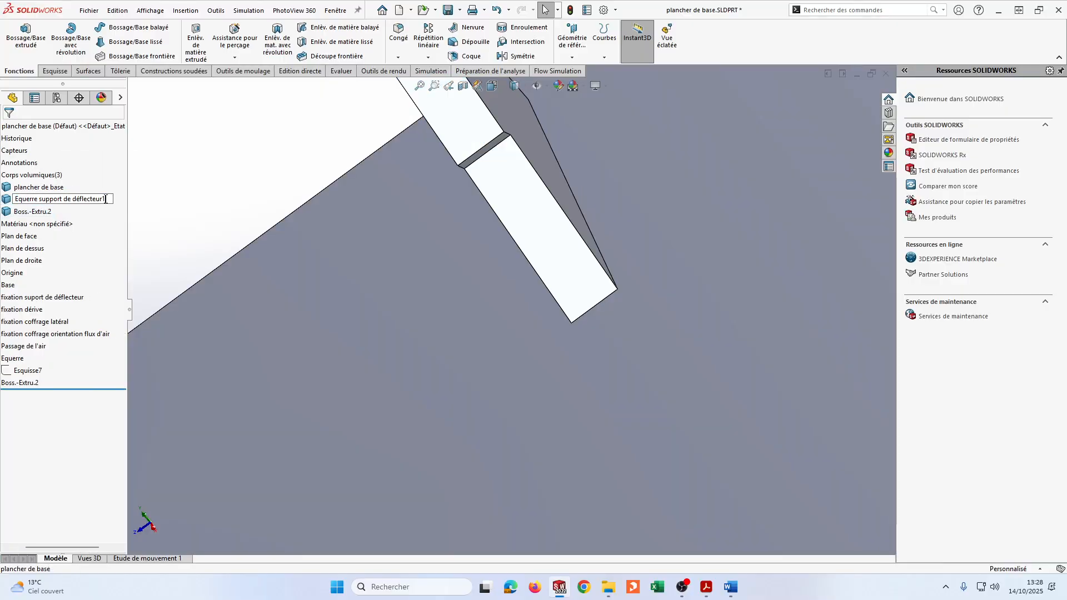
pyautogui.click(46, 217)
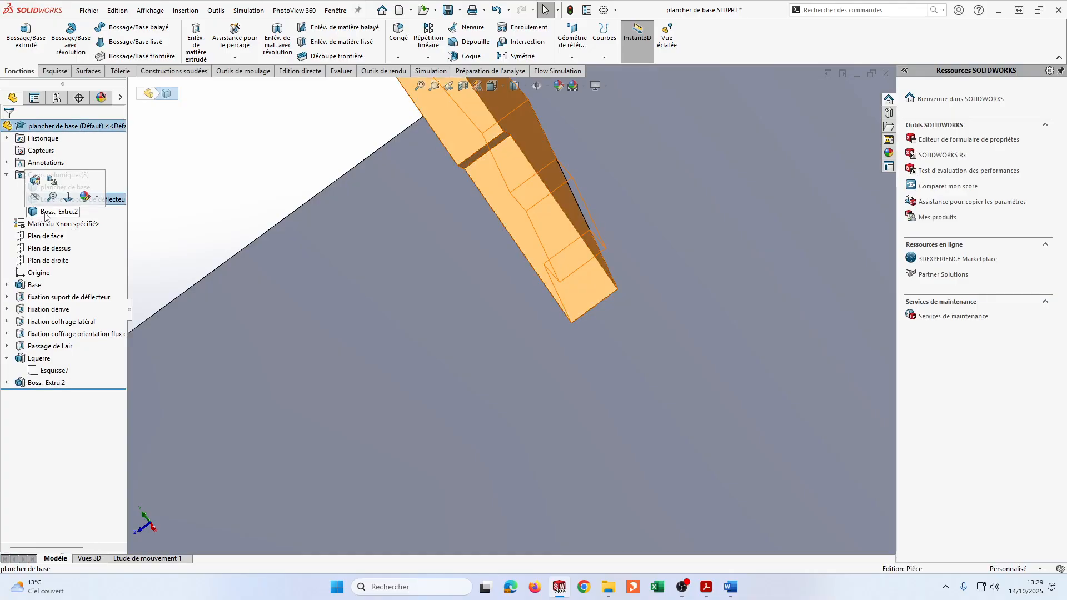
# Copy the first bracket body's name and rename the second bracket's body as "Equerre support de déflecteur2"
pyautogui.click(114, 200)
pyautogui.click(119, 203)
pyautogui.hotkey('ctrl', 'c')
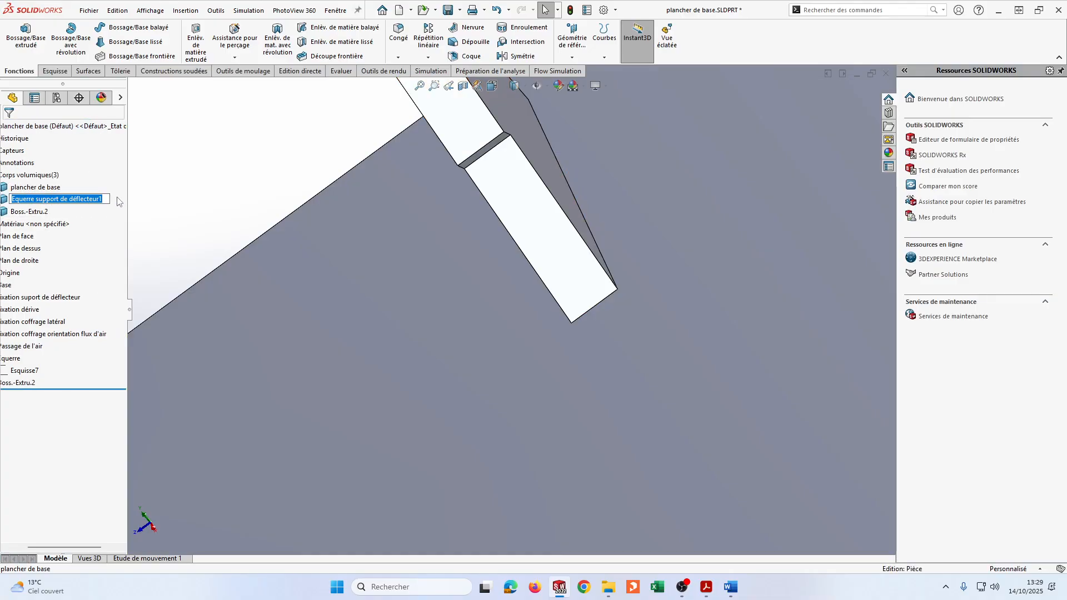
pyautogui.click(39, 212)
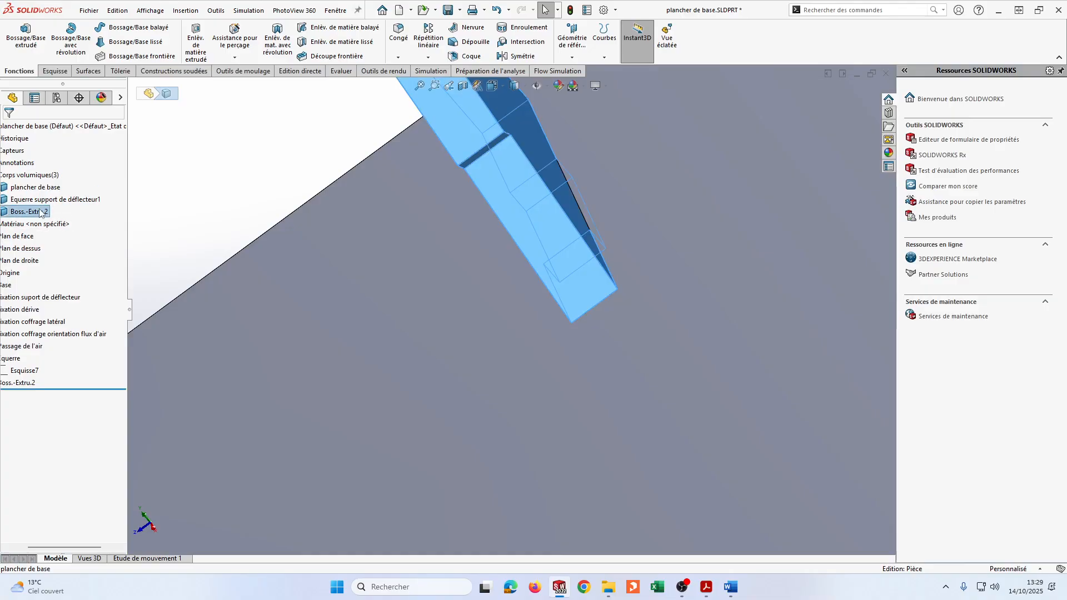
pyautogui.click(40, 212)
pyautogui.hotkey('ctrl', 'v')
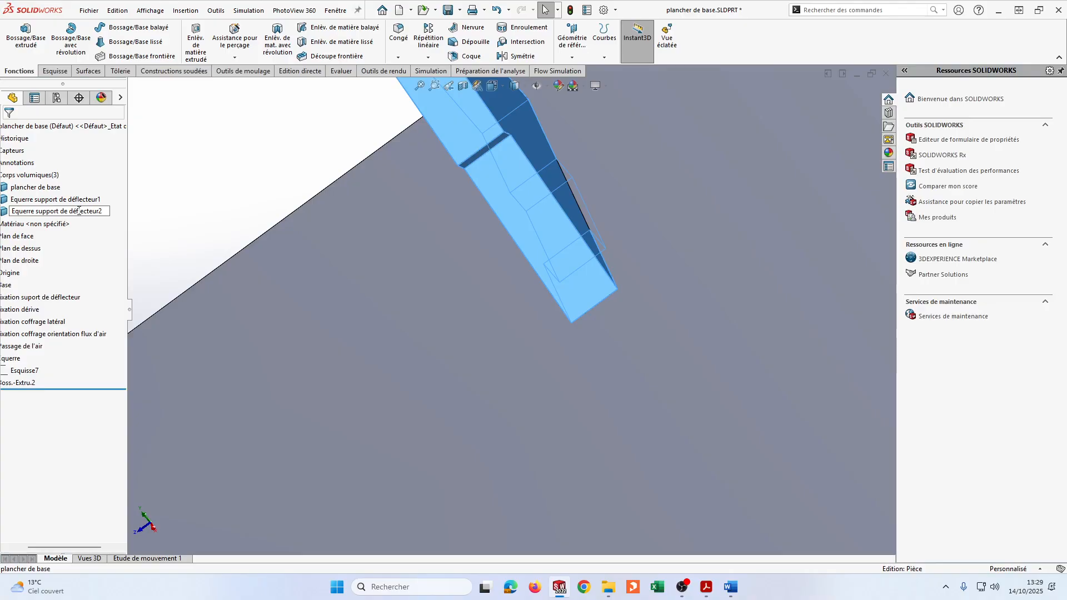
pyautogui.press('Return')
pyautogui.scroll(5, 486, 274)
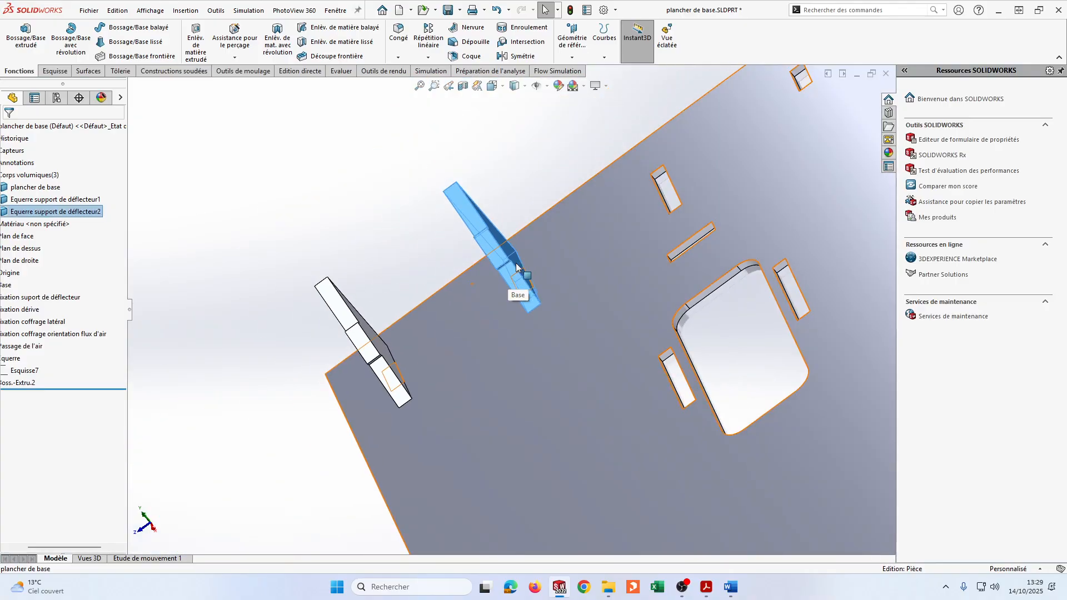
pyautogui.press('Escape')
# Sketch on the side face of the "fixation dérive" slot and convert the bracket profile Esquisse7 into it
pyautogui.scroll(-5, 603, 169)
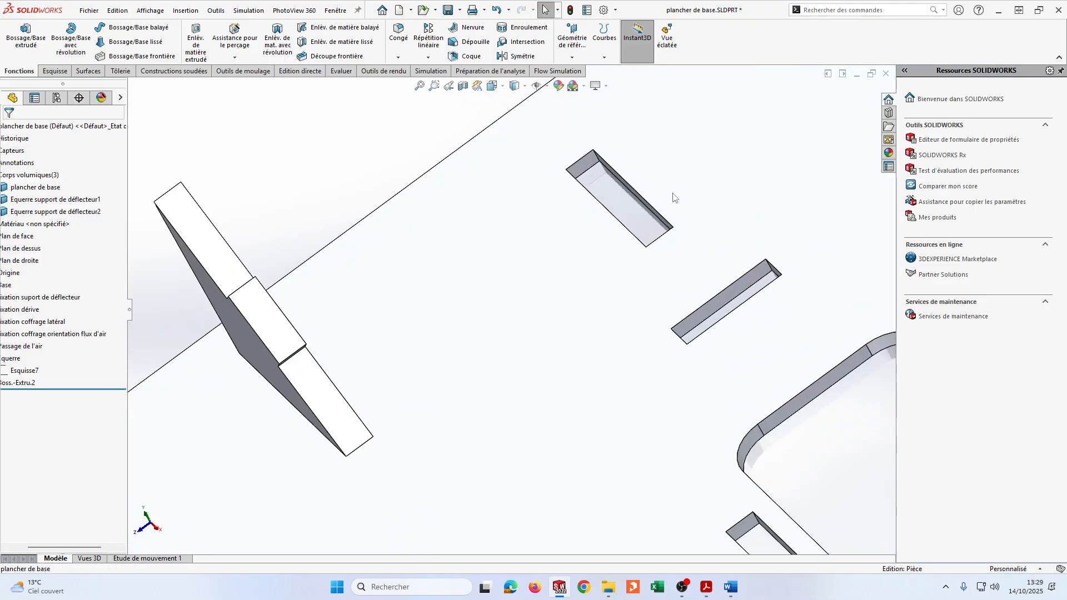
pyautogui.click(641, 205)
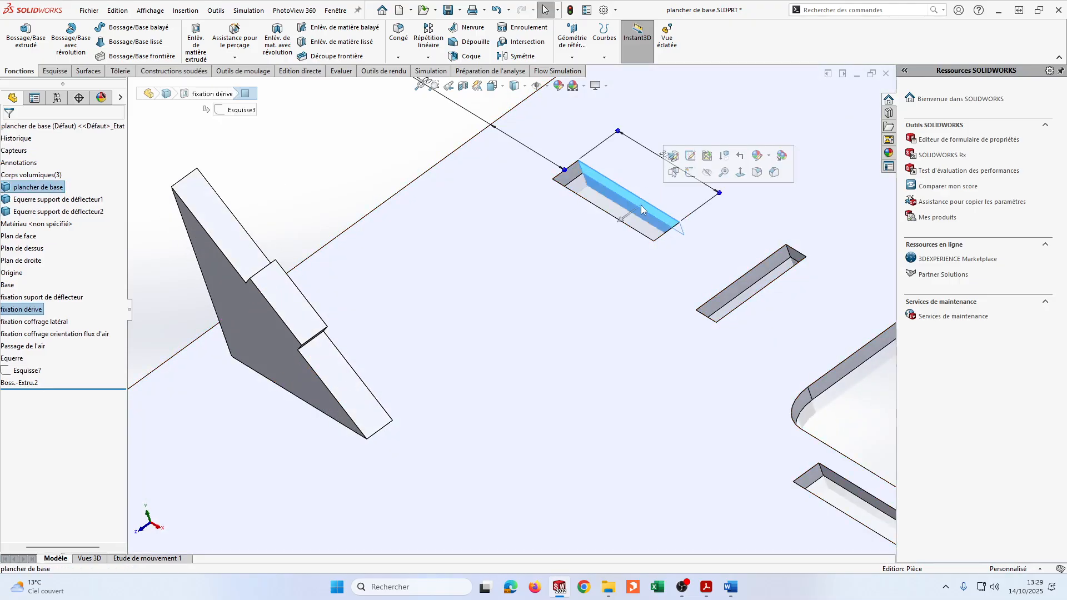
pyautogui.click(685, 170)
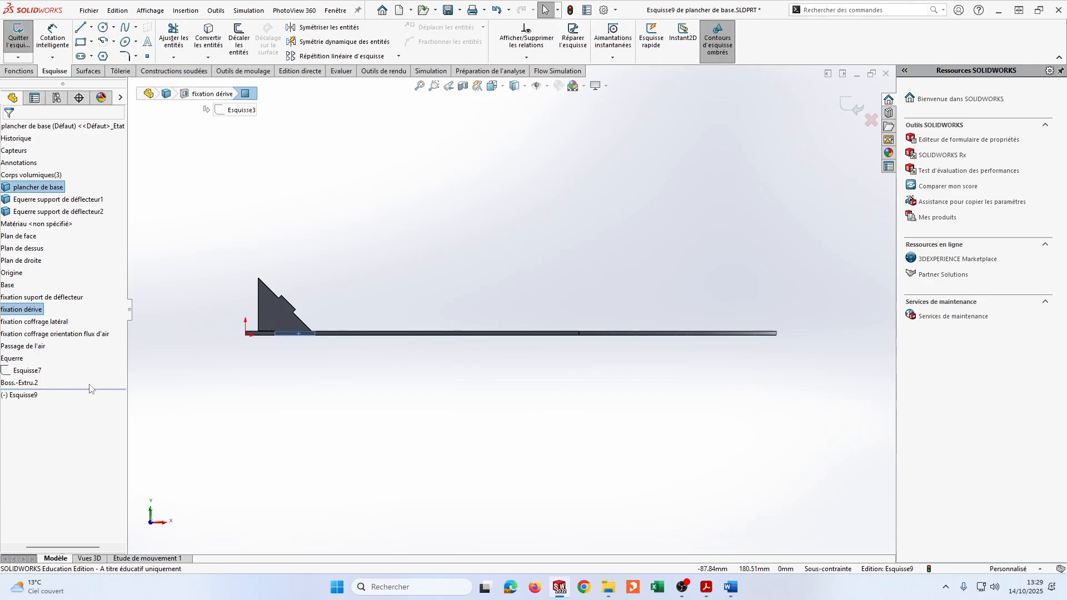
pyautogui.click(56, 371)
pyautogui.click(209, 39)
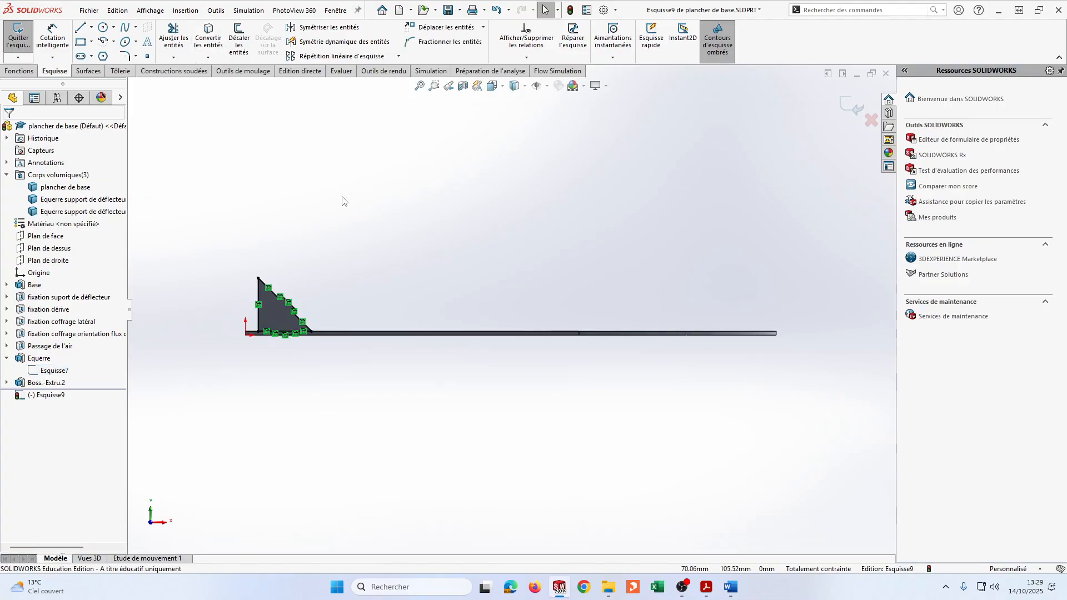
pyautogui.moveTo(345, 200); pyautogui.dragTo(319, 227, button='middle')
pyautogui.scroll(-10, 367, 312)
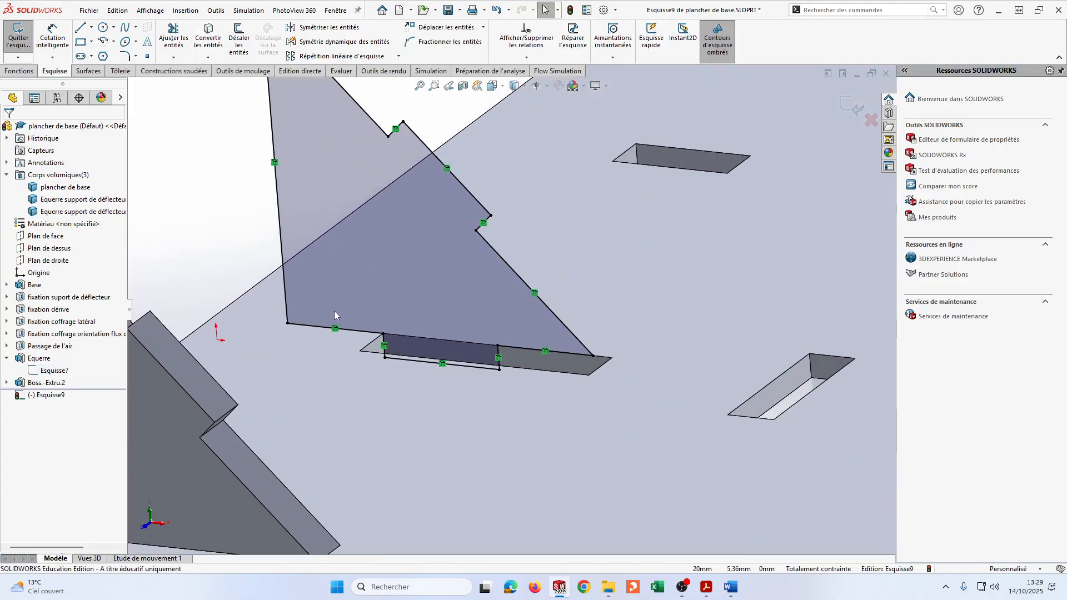
# Extrude the third bracket profile up to the opposite side face of the "fixation dérive" slot, without merging the result
pyautogui.click(19, 71)
pyautogui.click(25, 37)
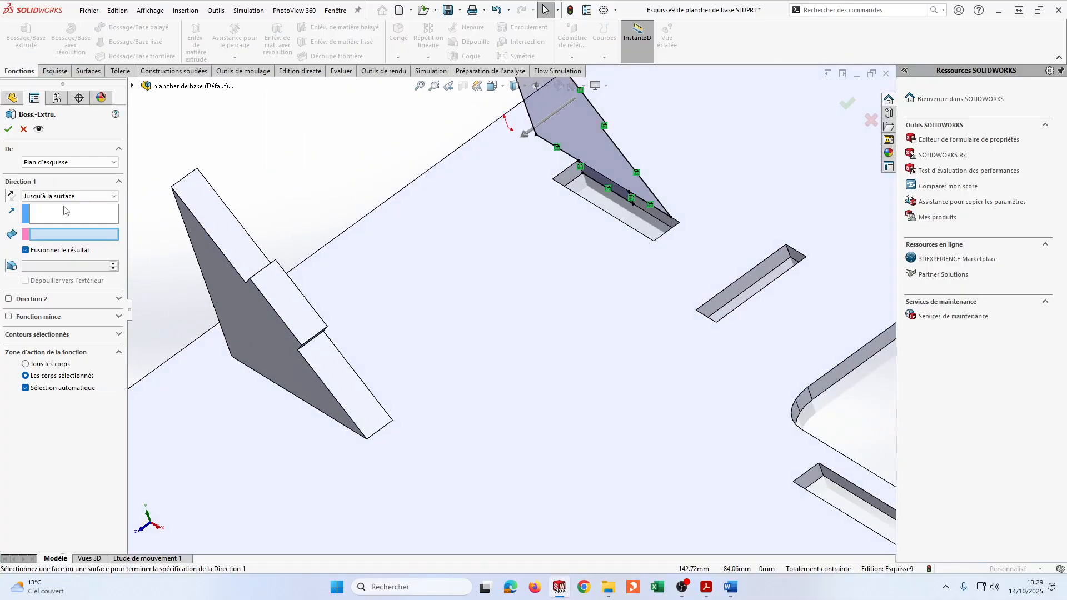
pyautogui.click(47, 250)
pyautogui.scroll(-5, 559, 229)
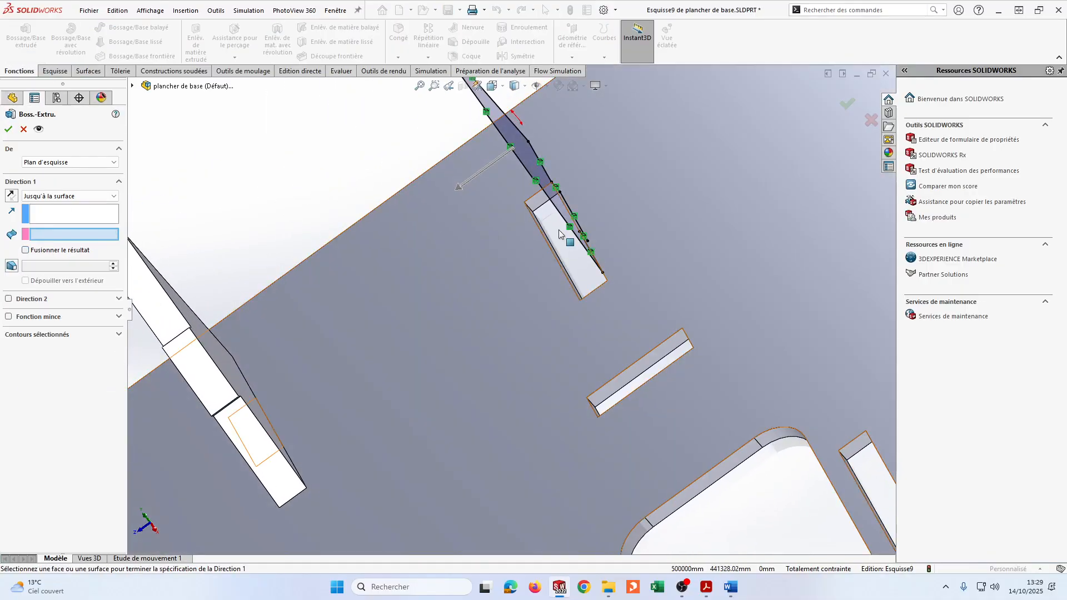
pyautogui.click(350, 227)
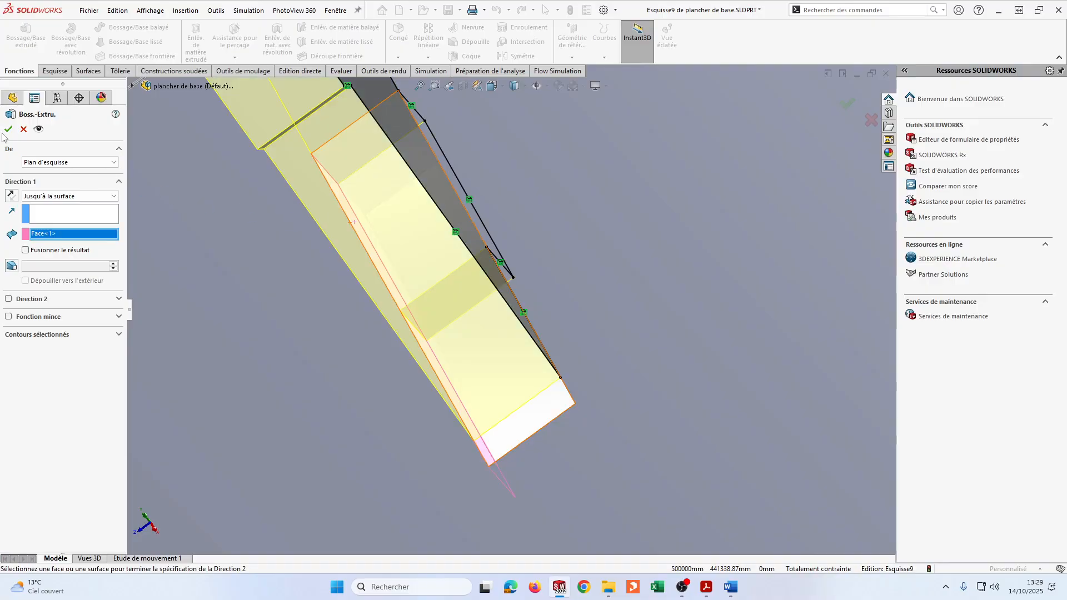
pyautogui.click(8, 128)
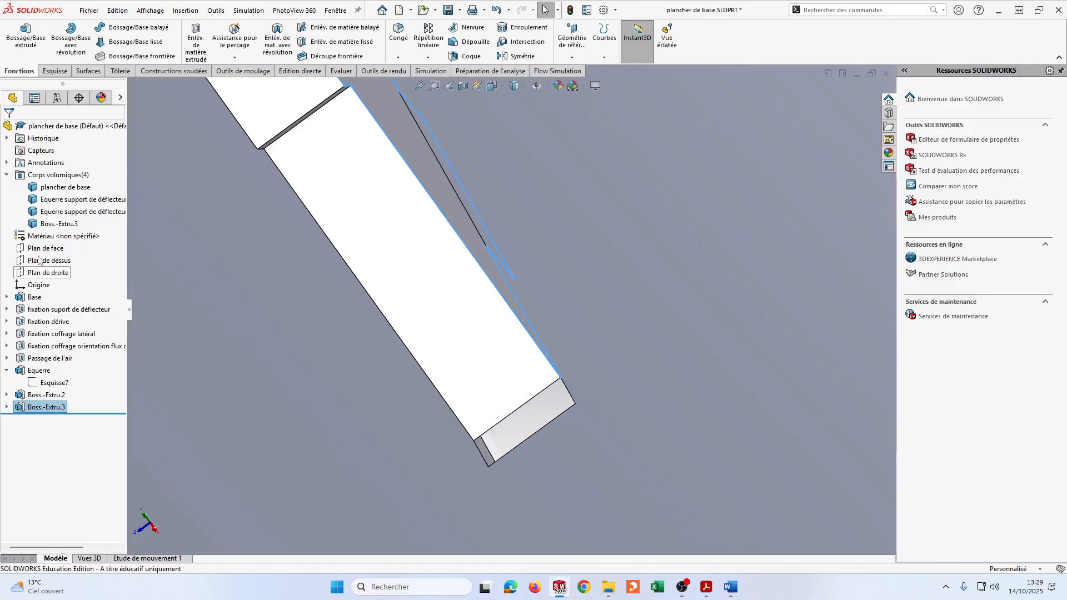
# Rename the third bracket's solid body as "Equerre support de déflecteur3"
pyautogui.click(58, 223)
pyautogui.click(59, 221)
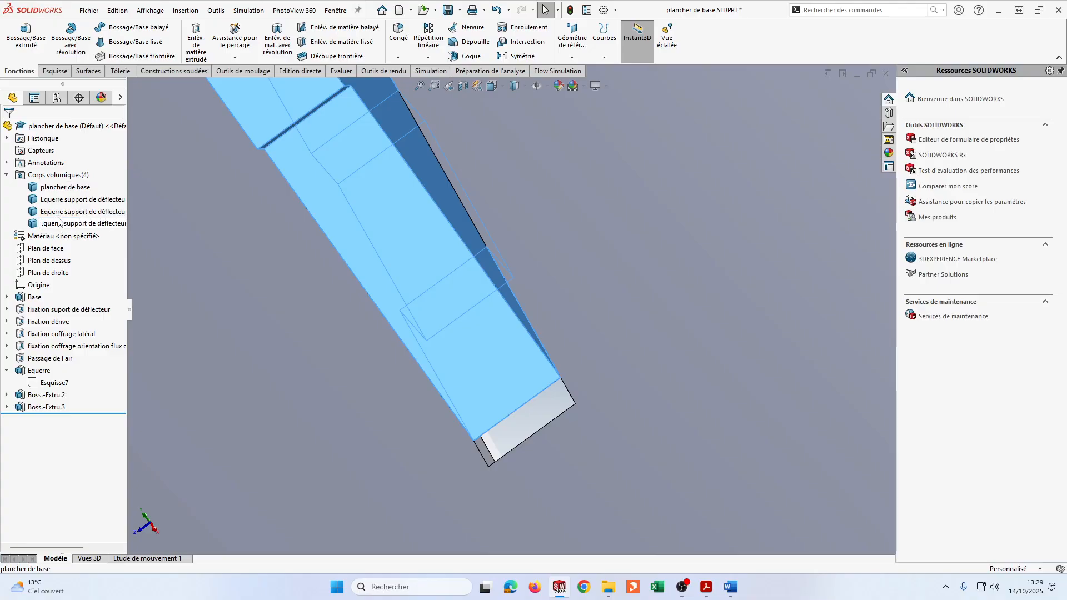
pyautogui.write('3')
pyautogui.press('Return')
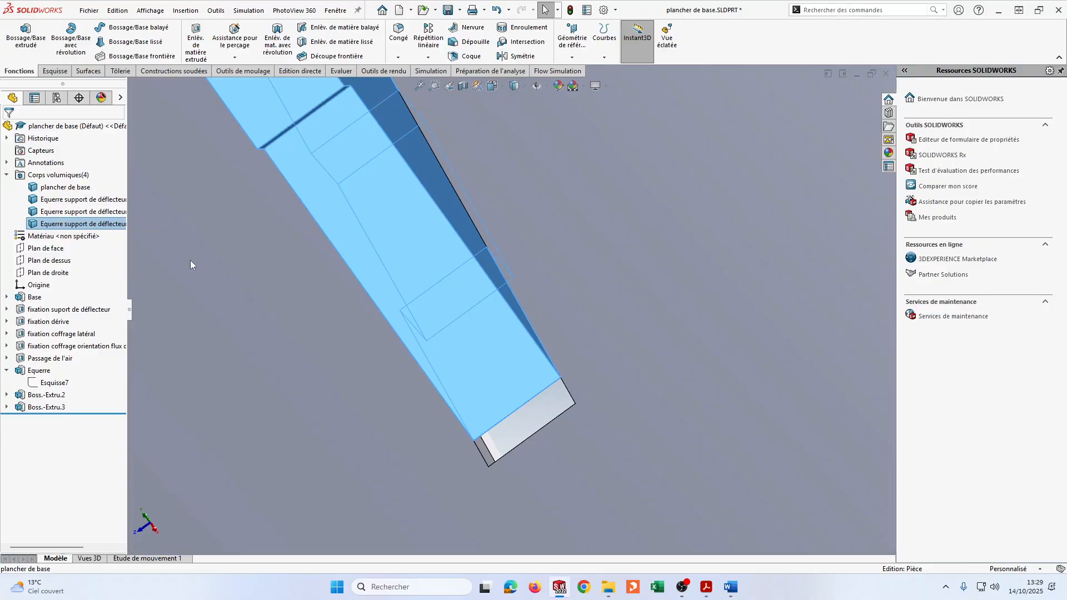
# Move the third bracket's sketch Esquisse9 onto the side face of the next "fixation suport de déflecteur" slot
pyautogui.scroll(5, 520, 247)
pyautogui.moveTo(522, 260); pyautogui.dragTo(397, 131, button='middle')
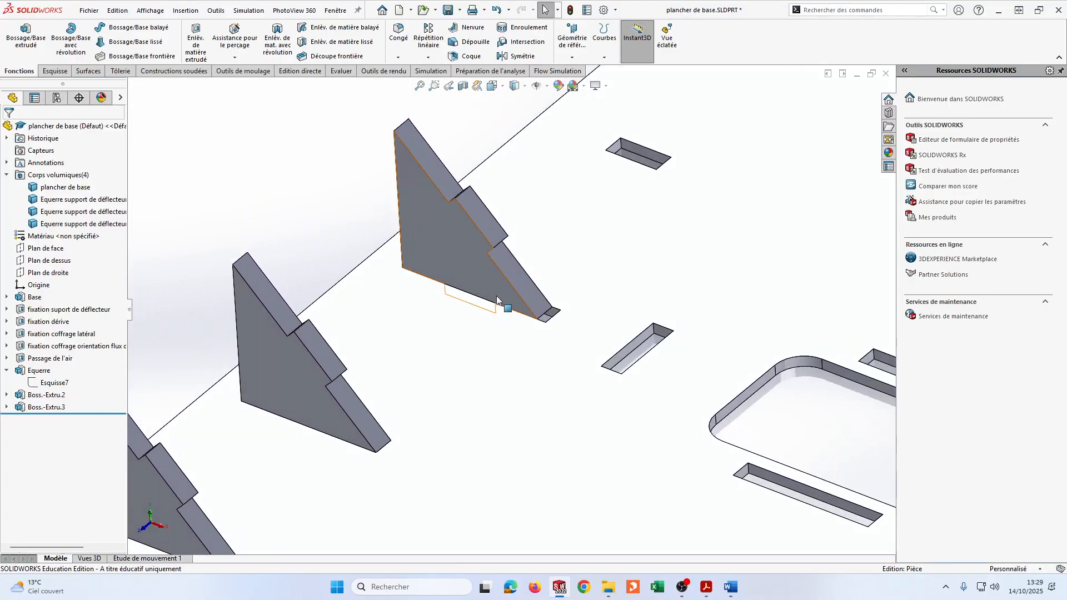
pyautogui.scroll(-3, 507, 303)
pyautogui.moveTo(507, 305); pyautogui.dragTo(623, 215, button='middle')
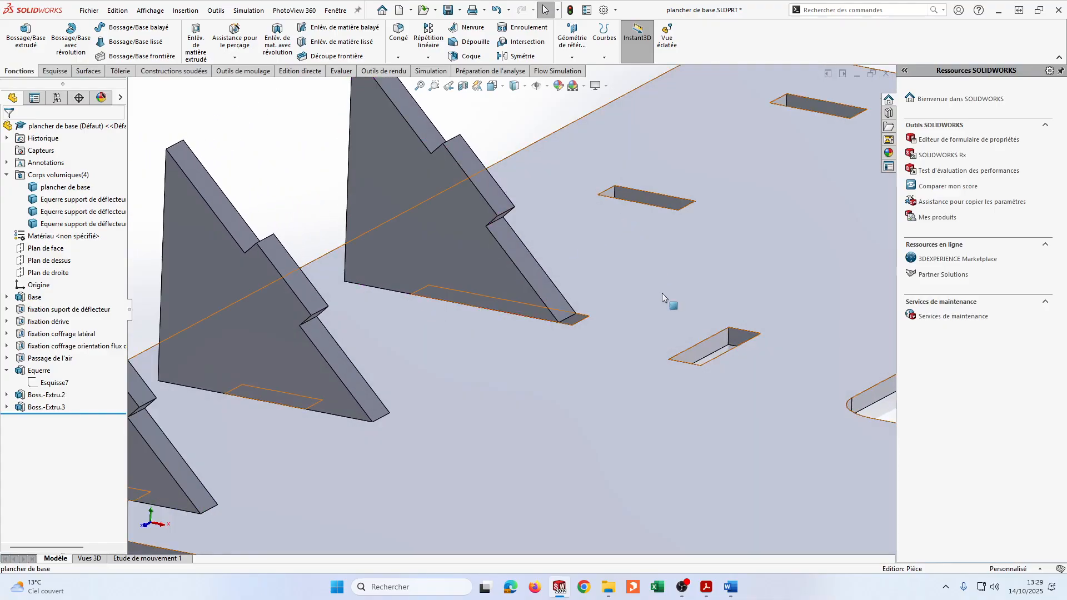
pyautogui.scroll(3, 591, 333)
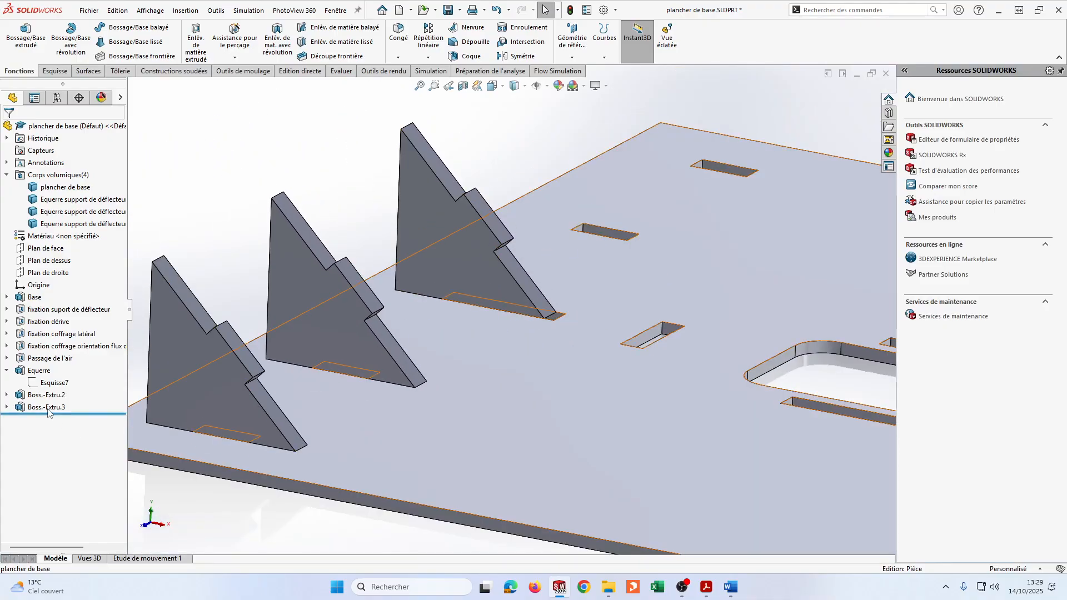
pyautogui.click(46, 408)
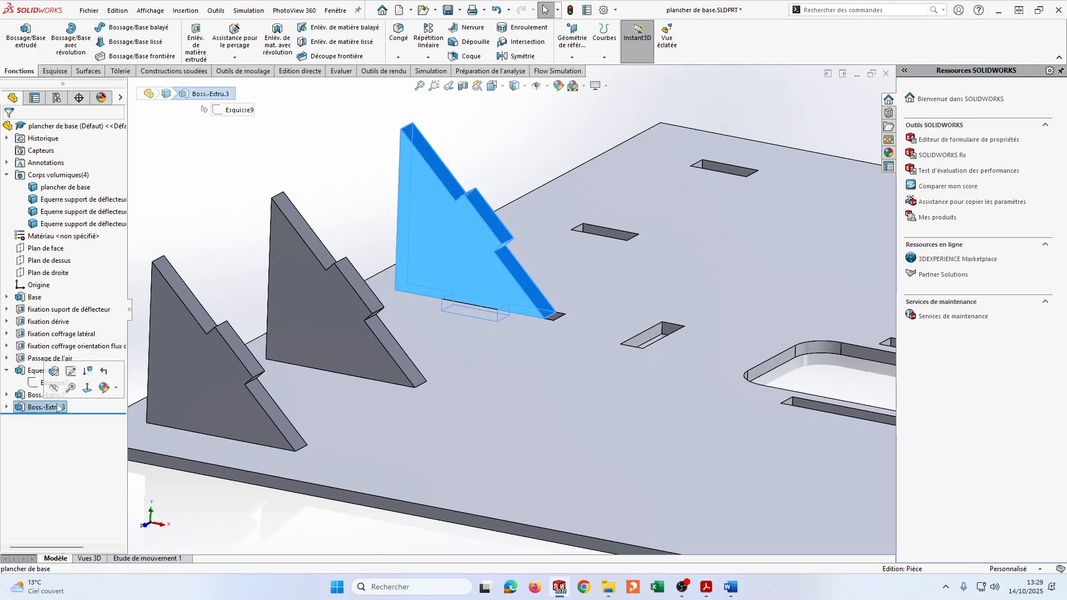
pyautogui.moveTo(508, 325); pyautogui.dragTo(467, 384, button='middle')
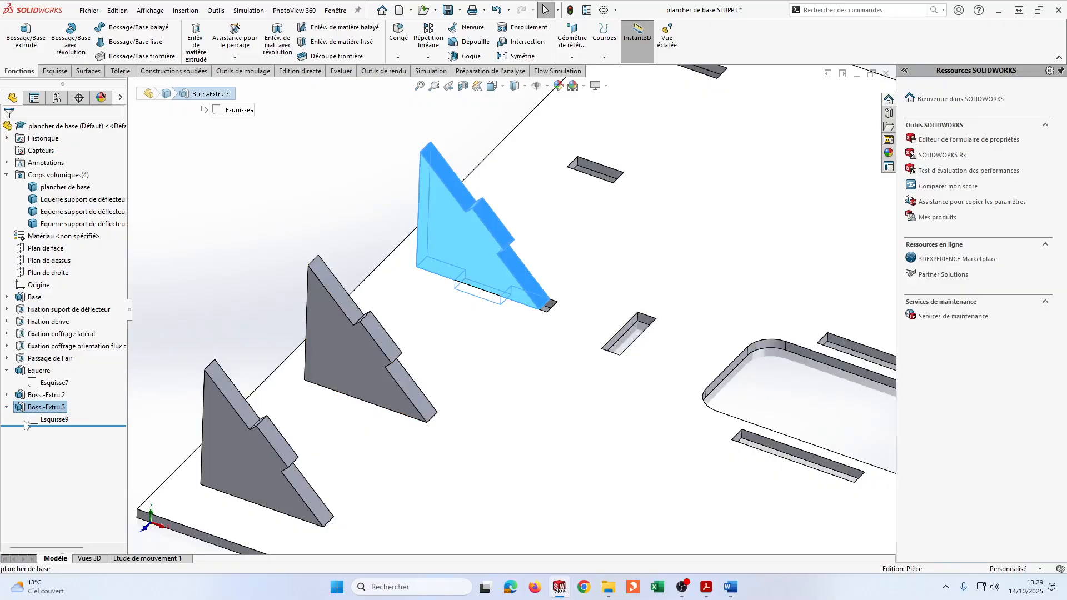
pyautogui.click(48, 421)
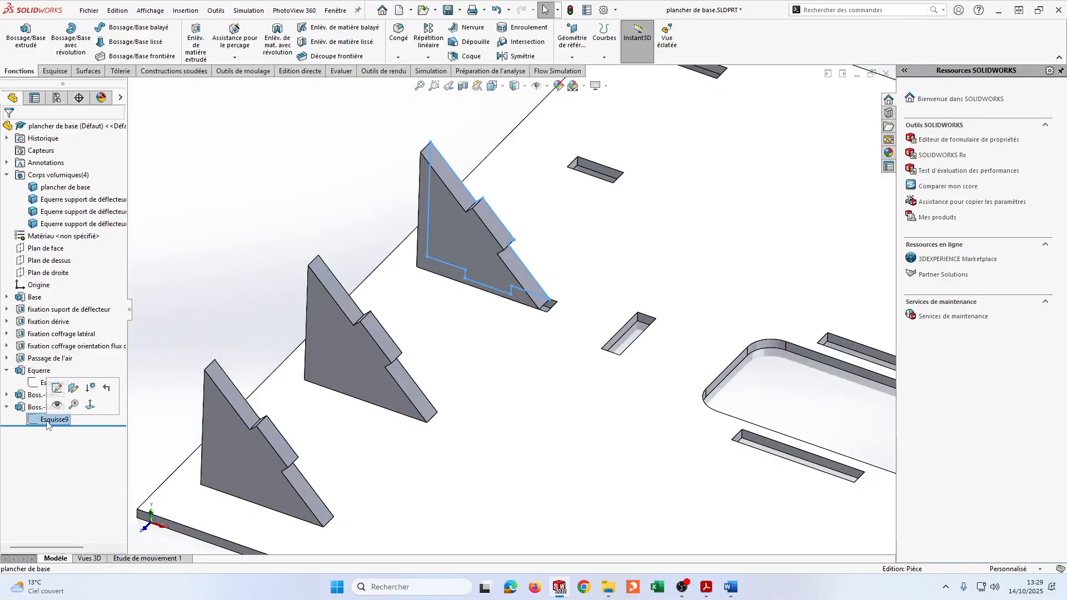
pyautogui.click(73, 389)
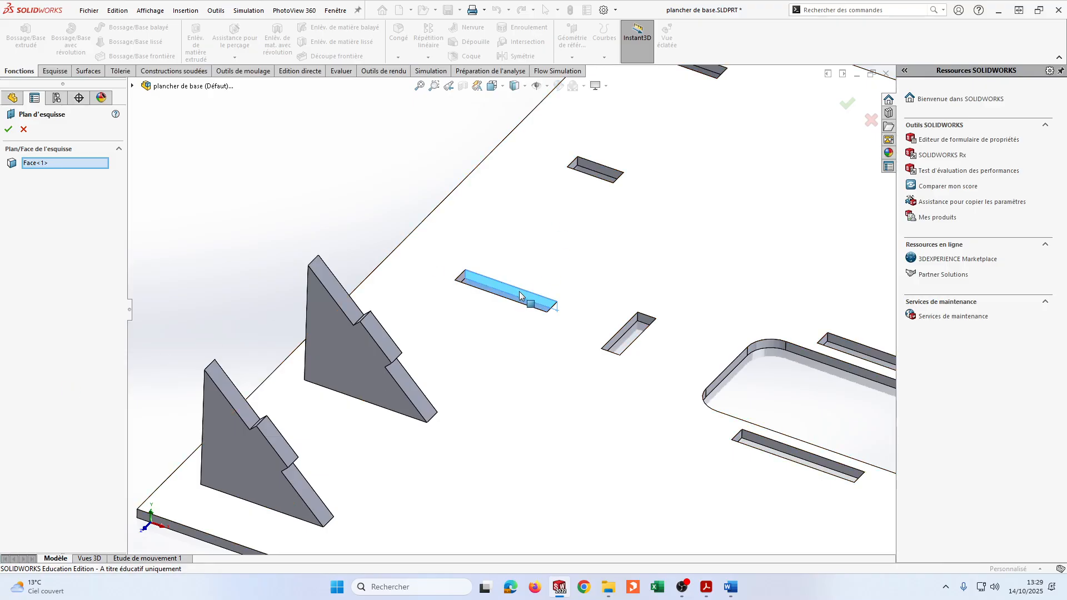
pyautogui.scroll(-5, 639, 187)
pyautogui.click(565, 192)
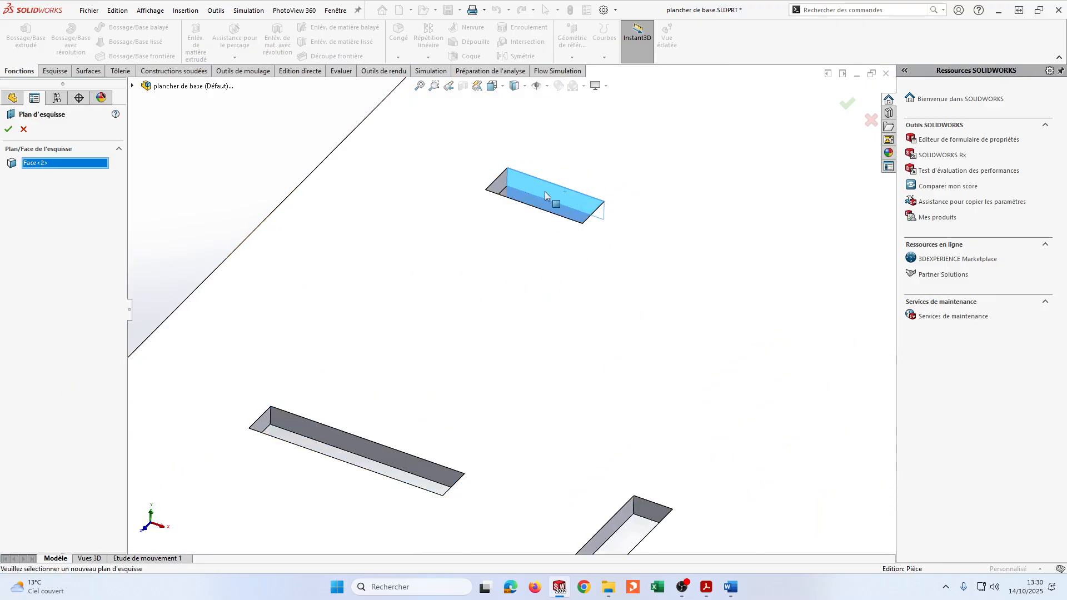
pyautogui.click(8, 129)
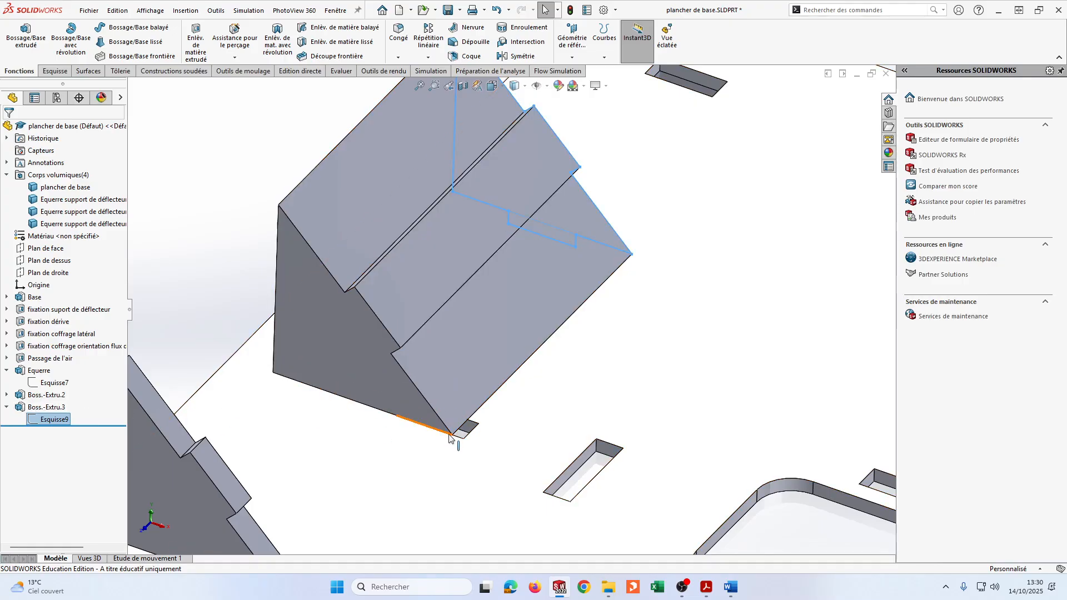
# Edit the third bracket's extrusion so it ends at the opposite side face of its new slot
pyautogui.click(44, 408)
pyautogui.click(47, 376)
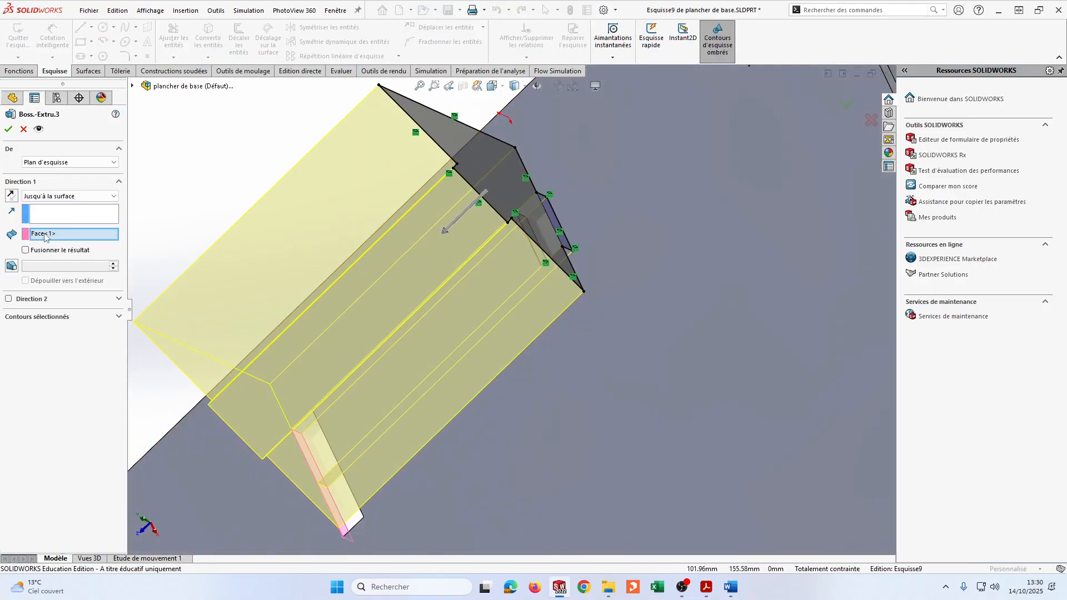
pyautogui.click(45, 236)
pyautogui.click(537, 253)
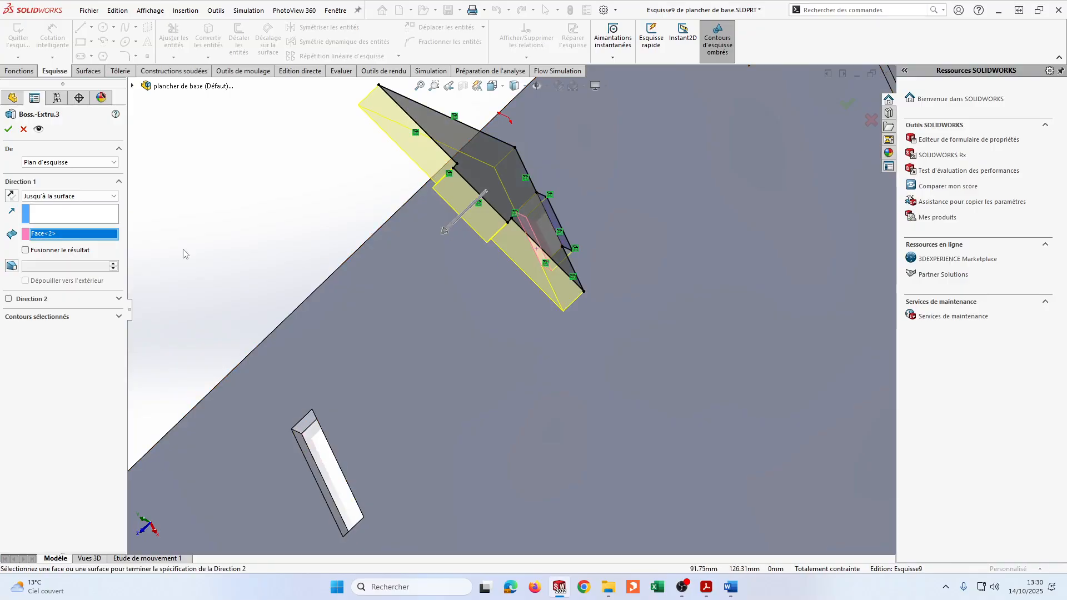
pyautogui.click(8, 129)
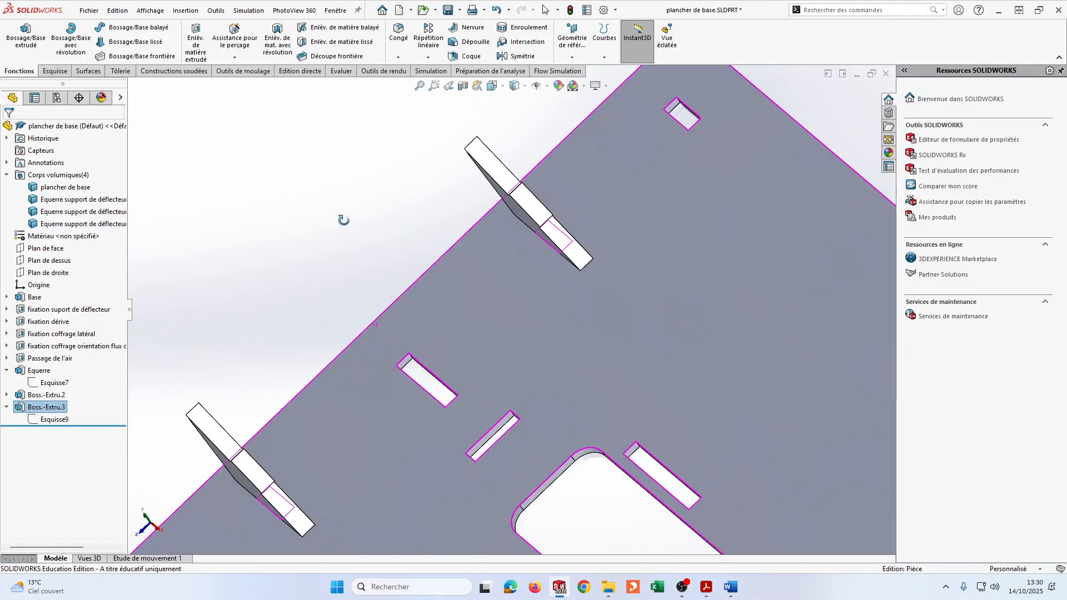
# Sketch on the side face of the last empty "fixation suport de déflecteur" slot and convert the bracket profile Esquisse7 into it
pyautogui.scroll(-8, 714, 234)
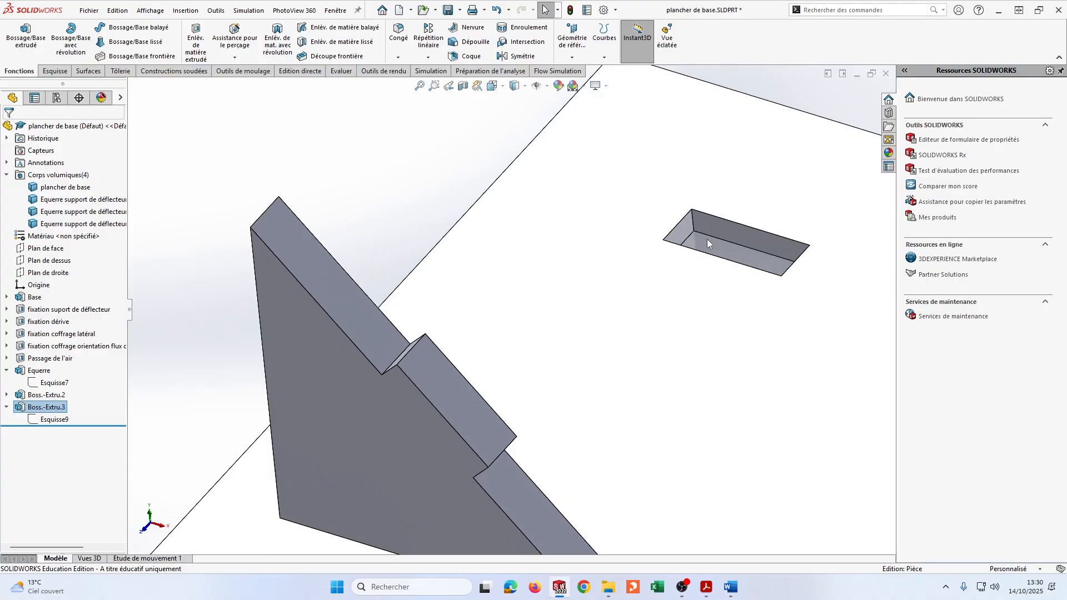
pyautogui.click(728, 228)
pyautogui.click(789, 203)
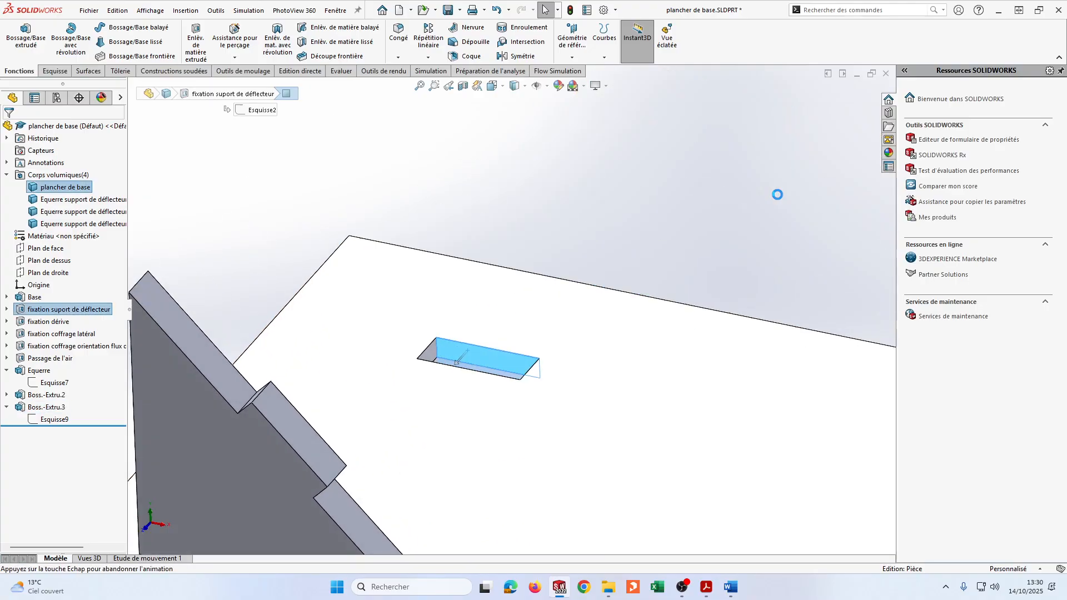
pyautogui.click(55, 383)
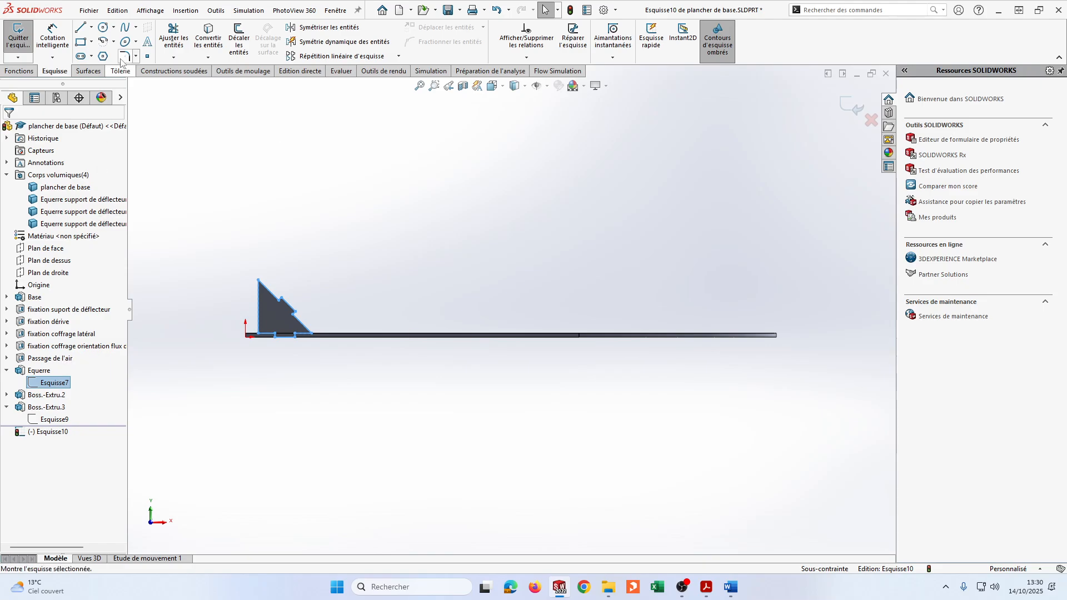
pyautogui.click(199, 38)
# Extrude the fourth bracket profile up to the slot's opposite side face, without merging the result
pyautogui.click(19, 70)
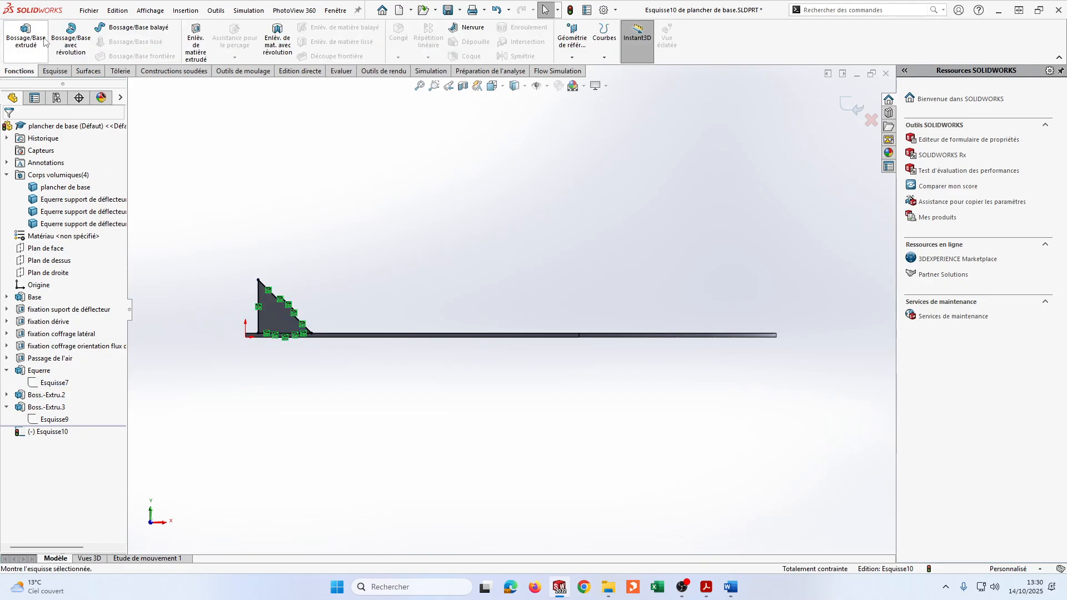
pyautogui.click(26, 37)
pyautogui.scroll(-3, 735, 300)
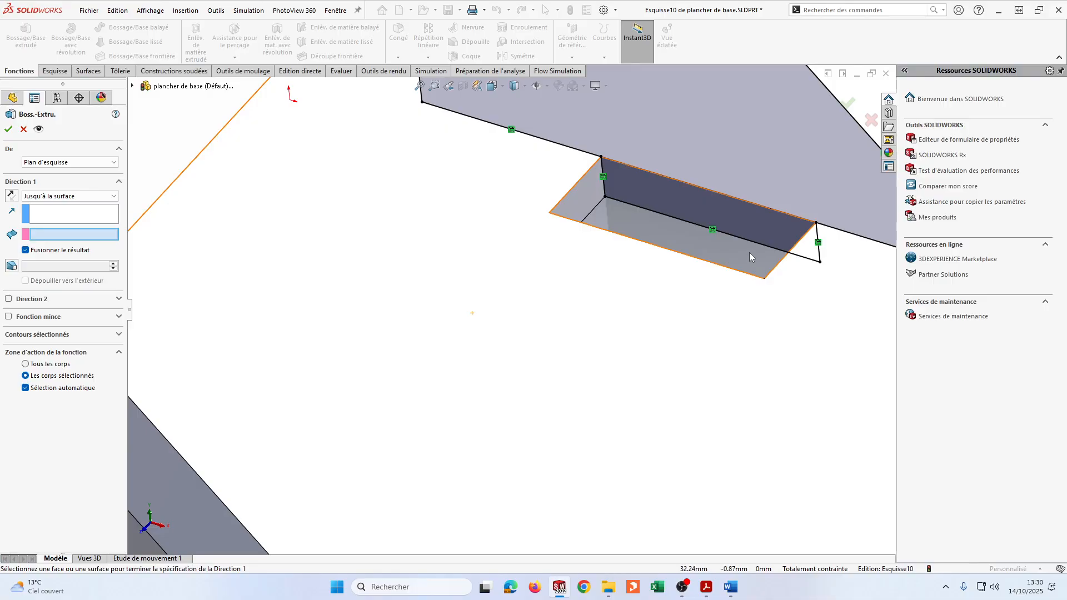
pyautogui.moveTo(749, 252); pyautogui.dragTo(612, 261, button='middle')
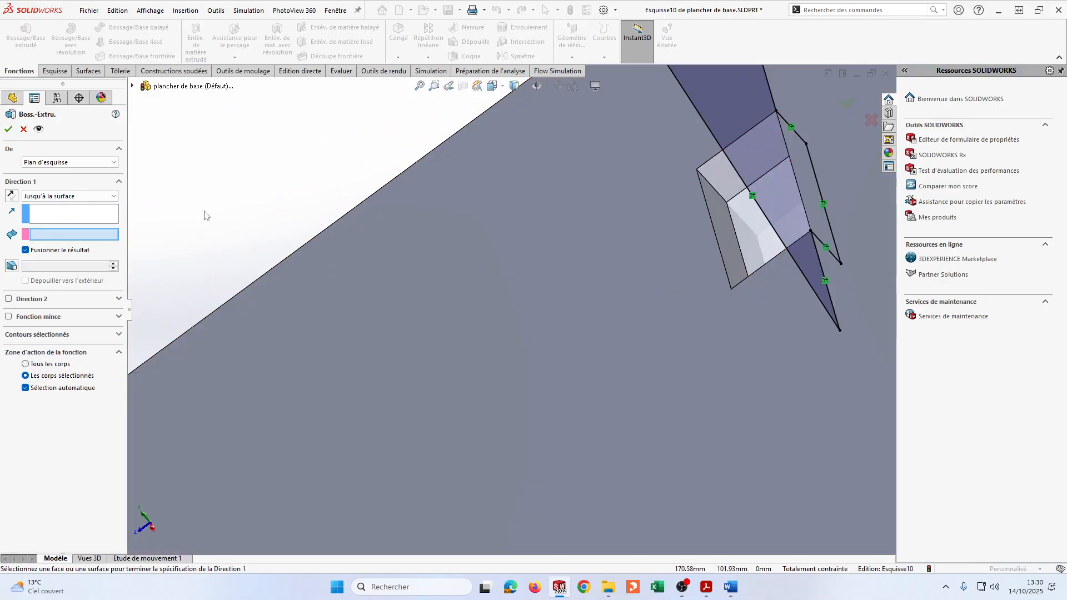
pyautogui.click(711, 212)
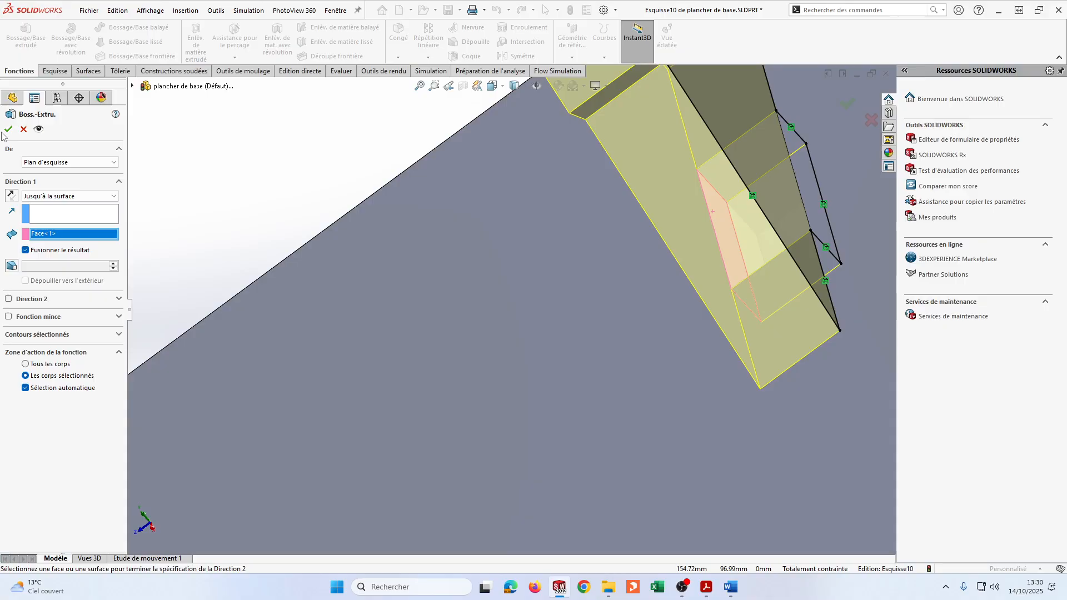
pyautogui.click(25, 251)
pyautogui.click(8, 129)
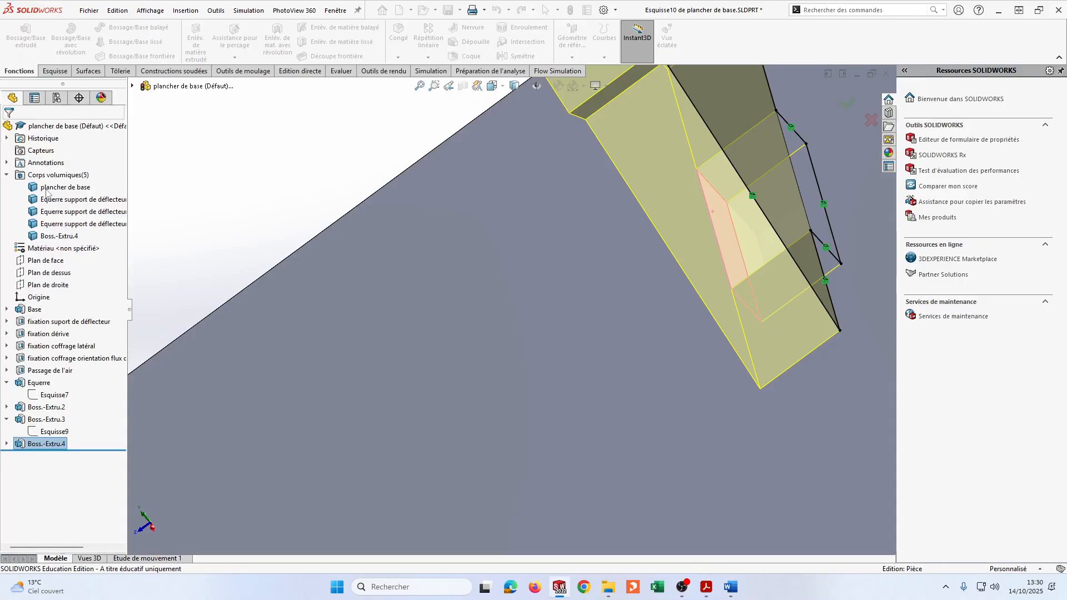
# Rename the fourth bracket's solid body, reusing the "Equerre support de déflecteur" name
pyautogui.click(67, 238)
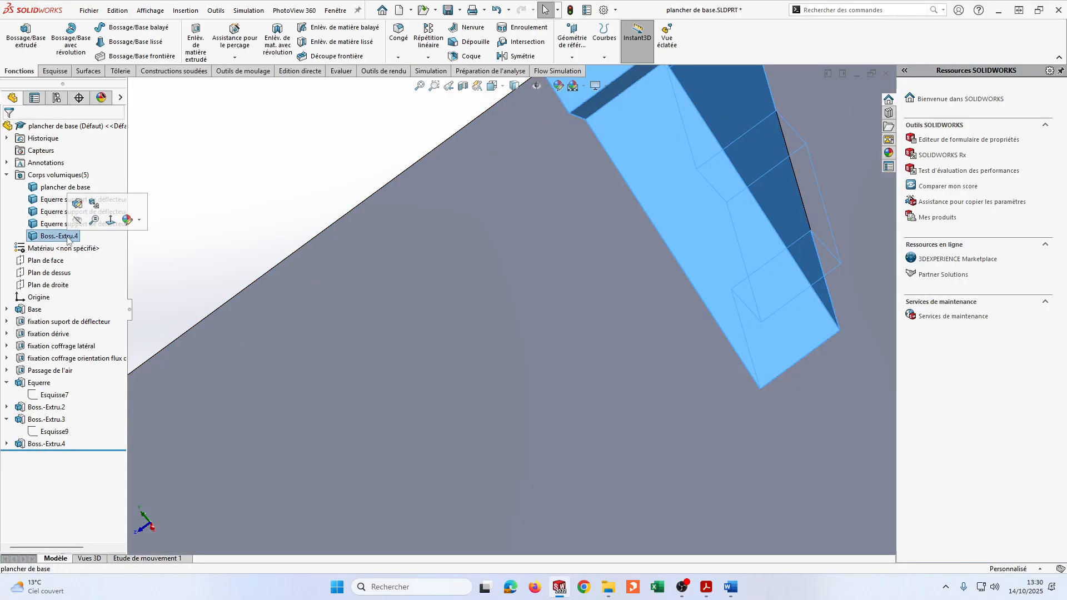
pyautogui.click(69, 236)
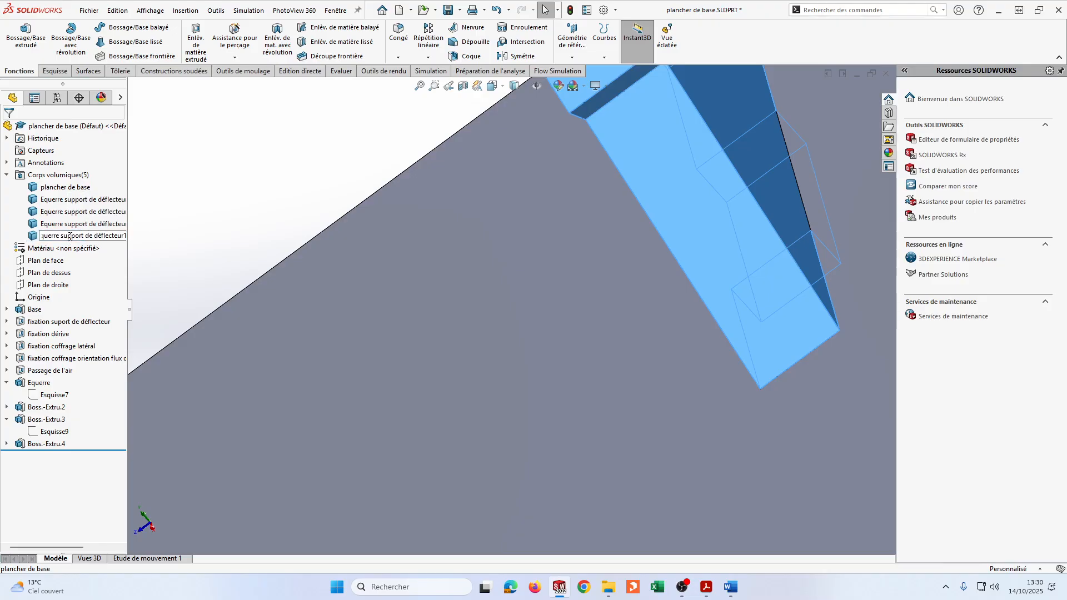
pyautogui.press('Return')
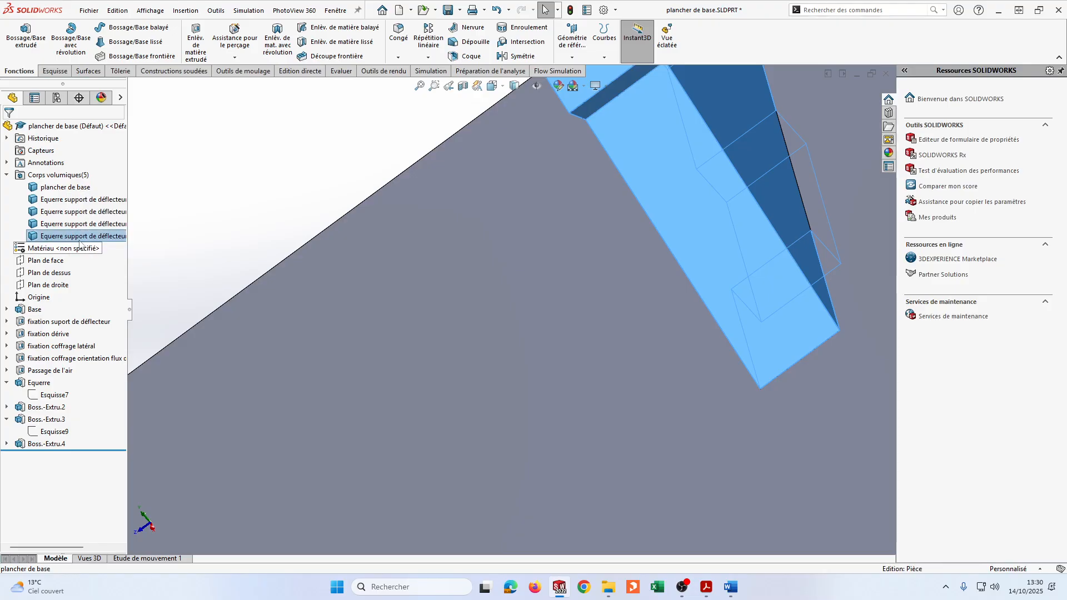
pyautogui.click(277, 146)
# Isolate the first bracket's solid body to inspect it on its own, and exit the isolated display
pyautogui.scroll(5, 348, 208)
pyautogui.scroll(3, 418, 245)
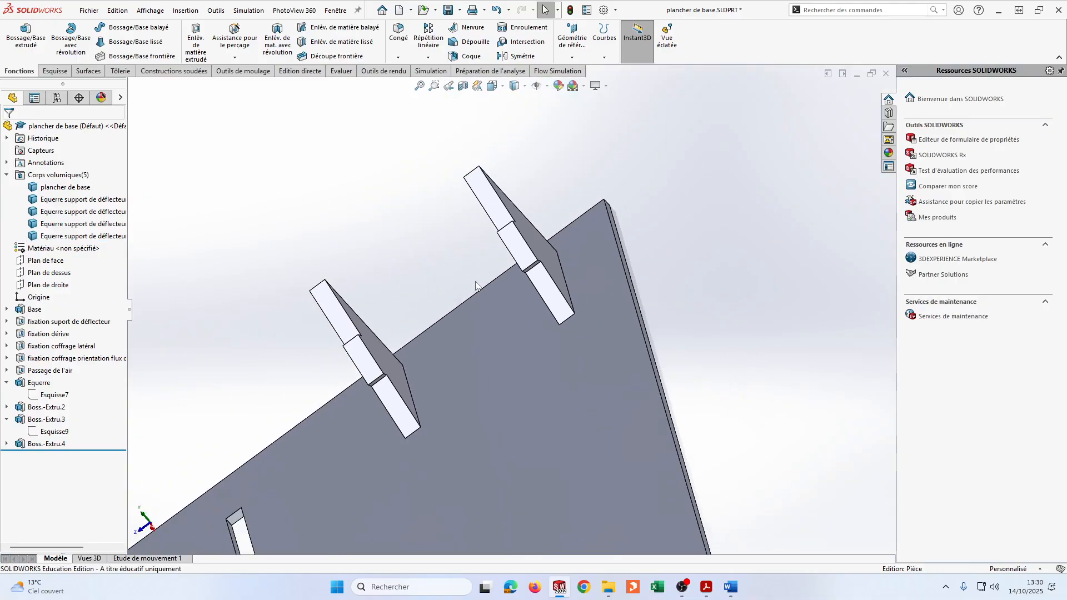
pyautogui.moveTo(501, 290); pyautogui.dragTo(598, 295, button='middle')
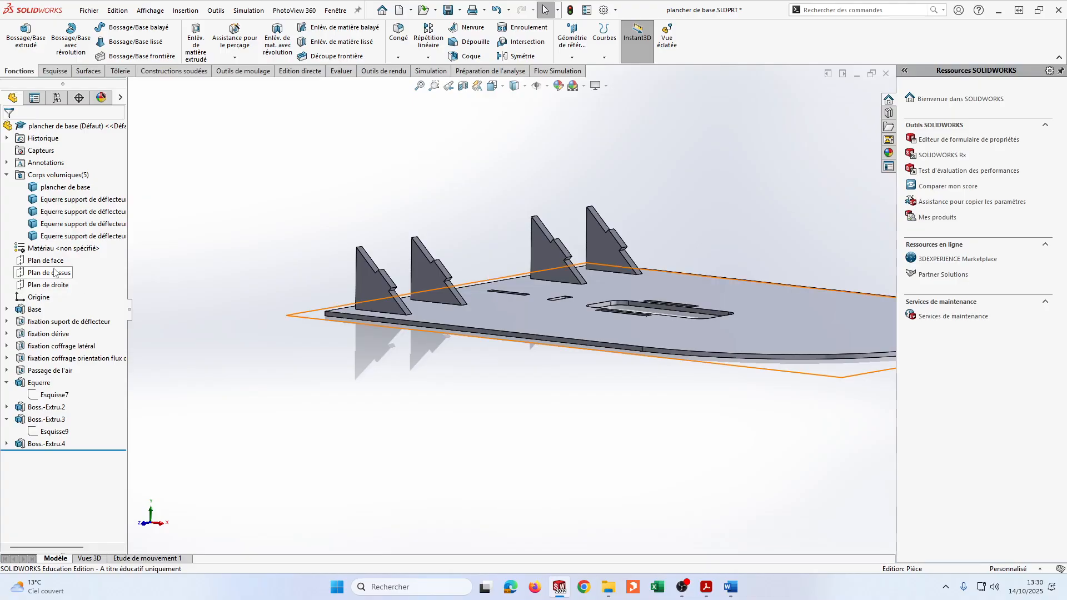
pyautogui.click(92, 200)
pyautogui.rightClick(92, 200)
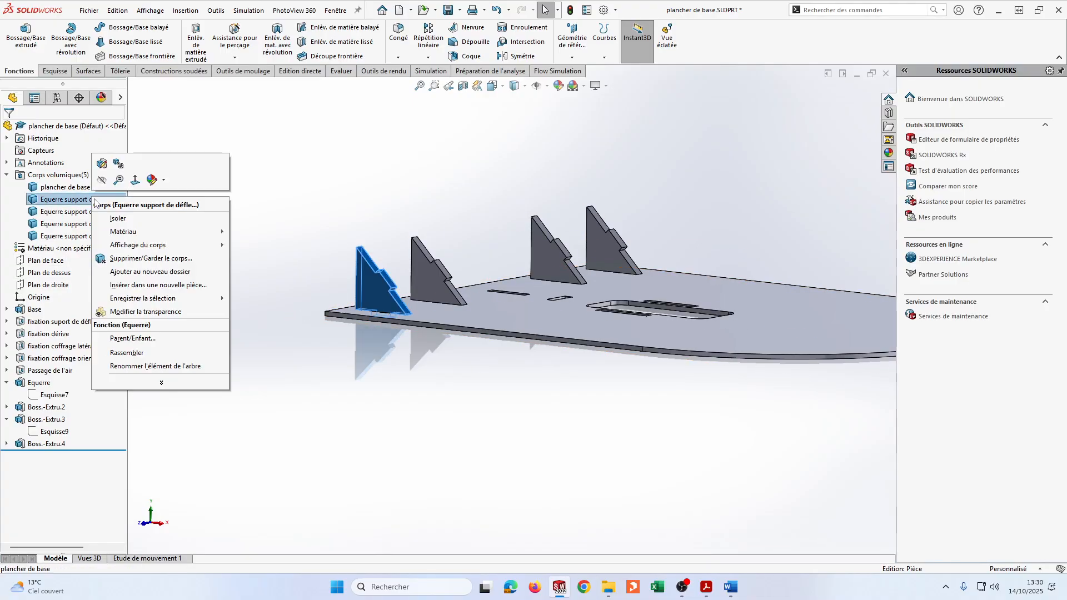
pyautogui.press('Escape')
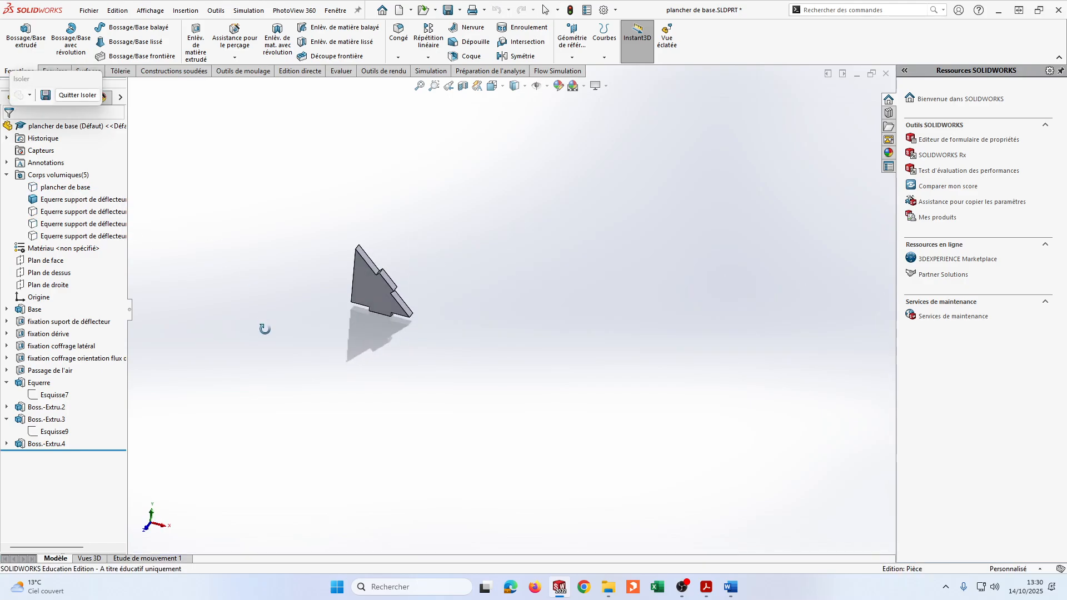
pyautogui.click(394, 303)
pyautogui.rightClick(396, 304)
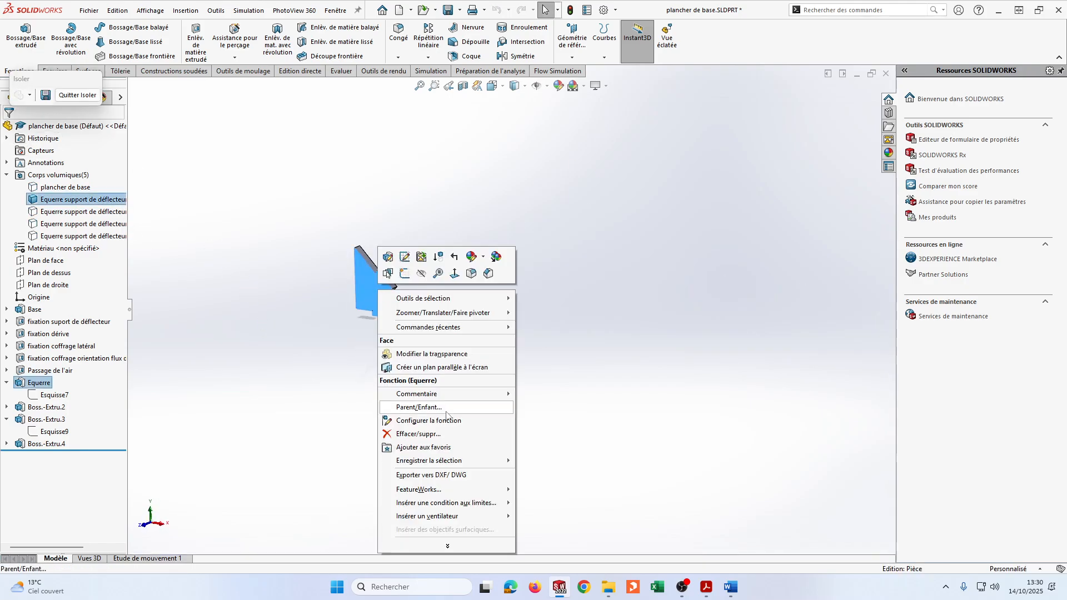
pyautogui.click(141, 171)
pyautogui.click(75, 99)
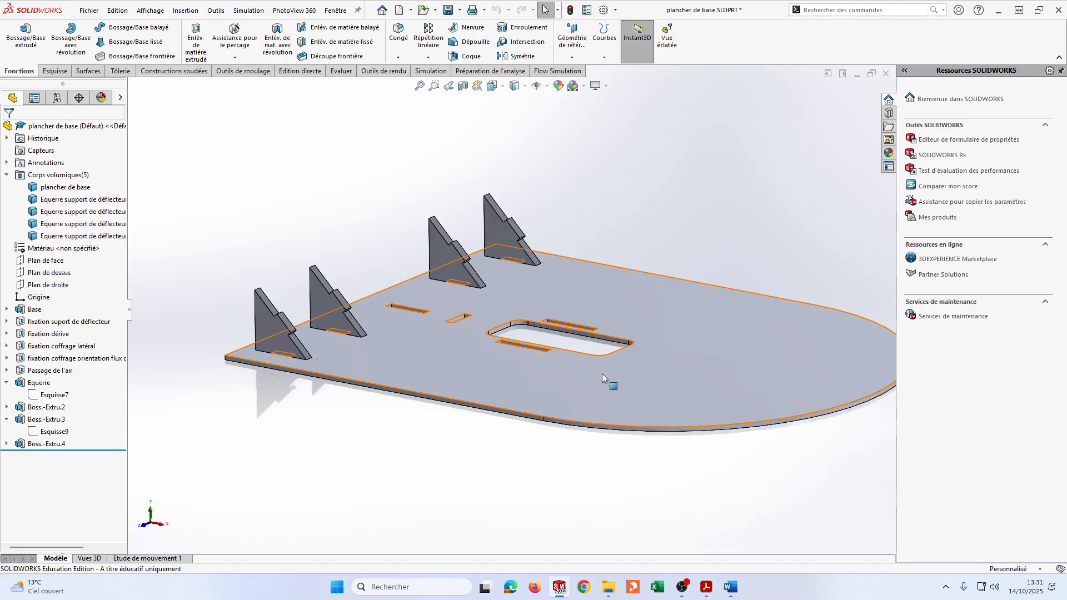
pyautogui.scroll(2, 673, 372)
pyautogui.keyDown('ctrl'); pyautogui.moveTo(778, 321); pyautogui.dragTo(768, 334, button='middle'); pyautogui.keyUp('ctrl')
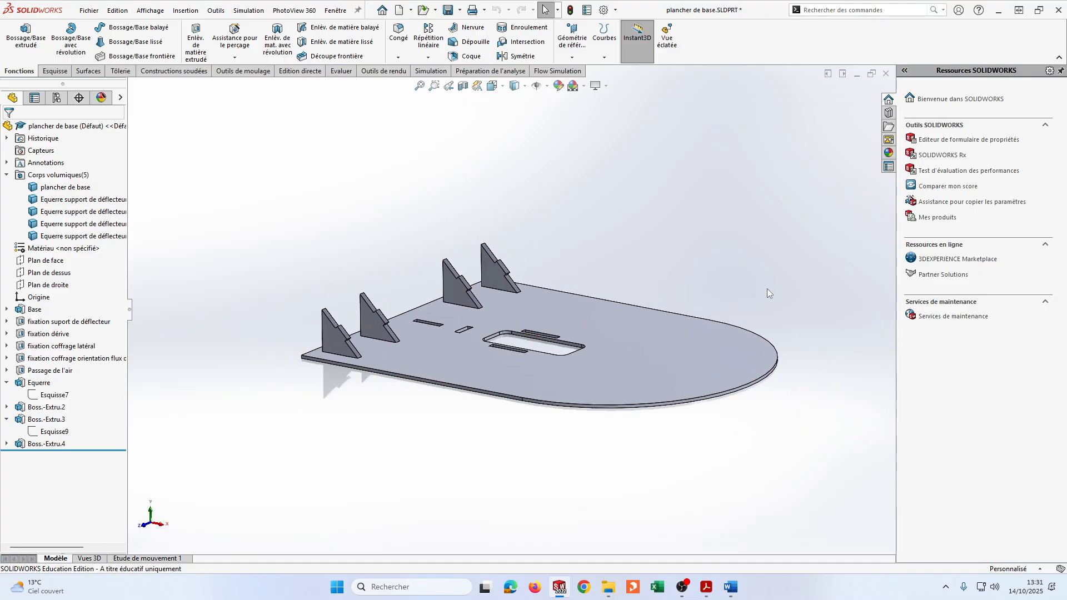
pyautogui.moveTo(767, 293); pyautogui.dragTo(805, 243, button='middle')
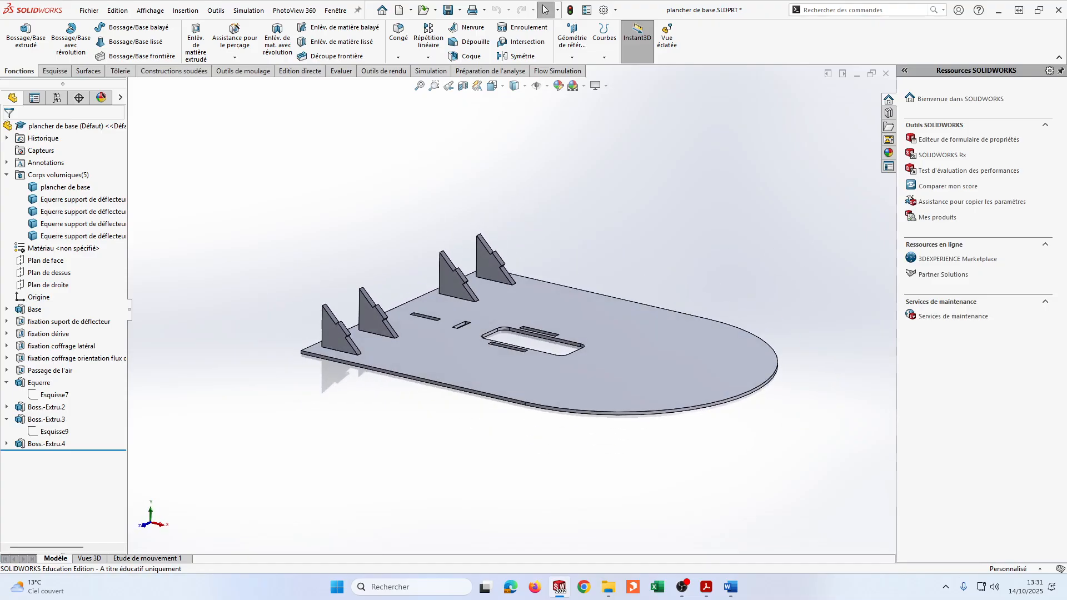